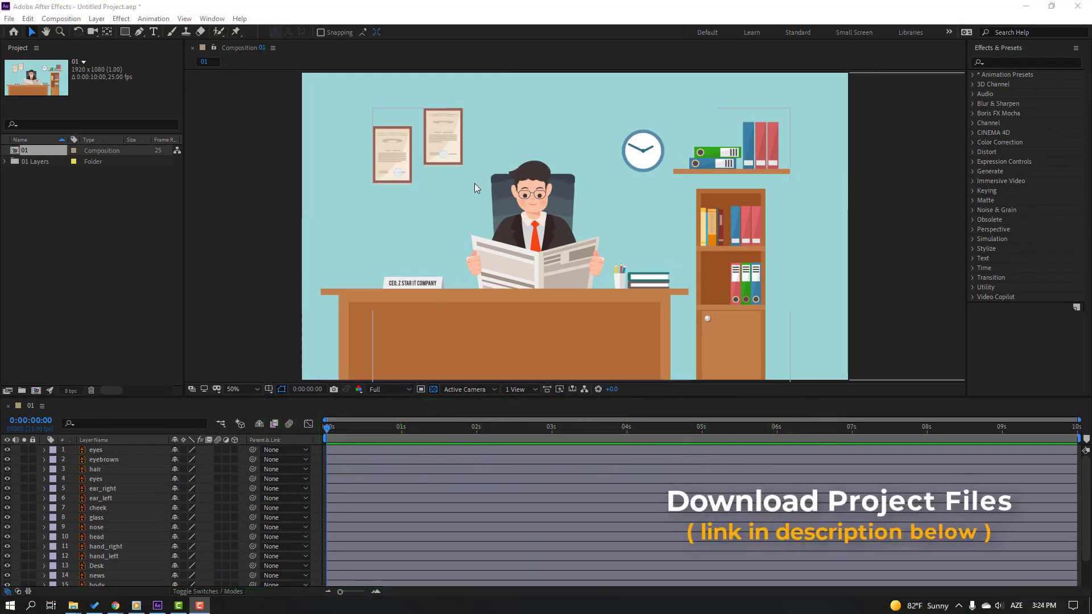
Pre-compose the ten face and head layers, from the first eyes layer through head, into a new composition named HEAD.
click(95, 449)
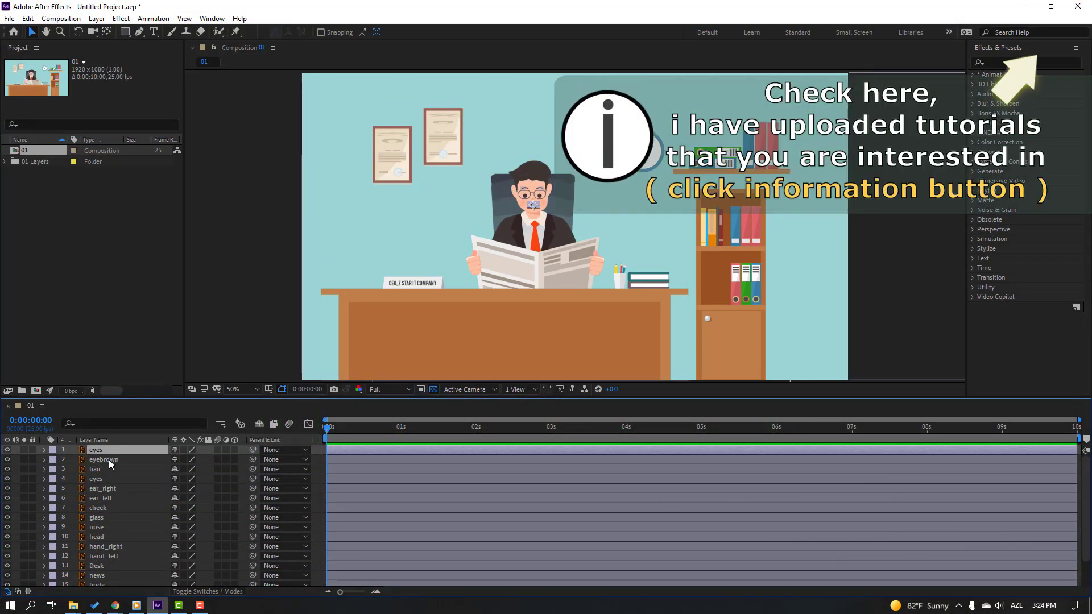
ctrl+click(108, 460)
ctrl+click(96, 469)
ctrl+click(101, 479)
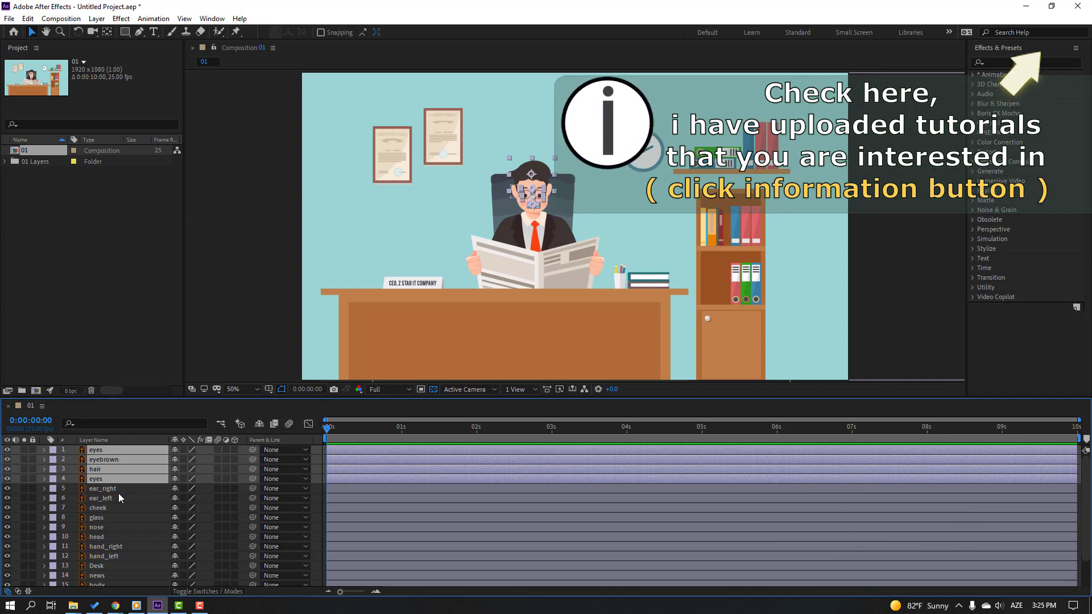
ctrl+click(111, 489)
ctrl+click(114, 500)
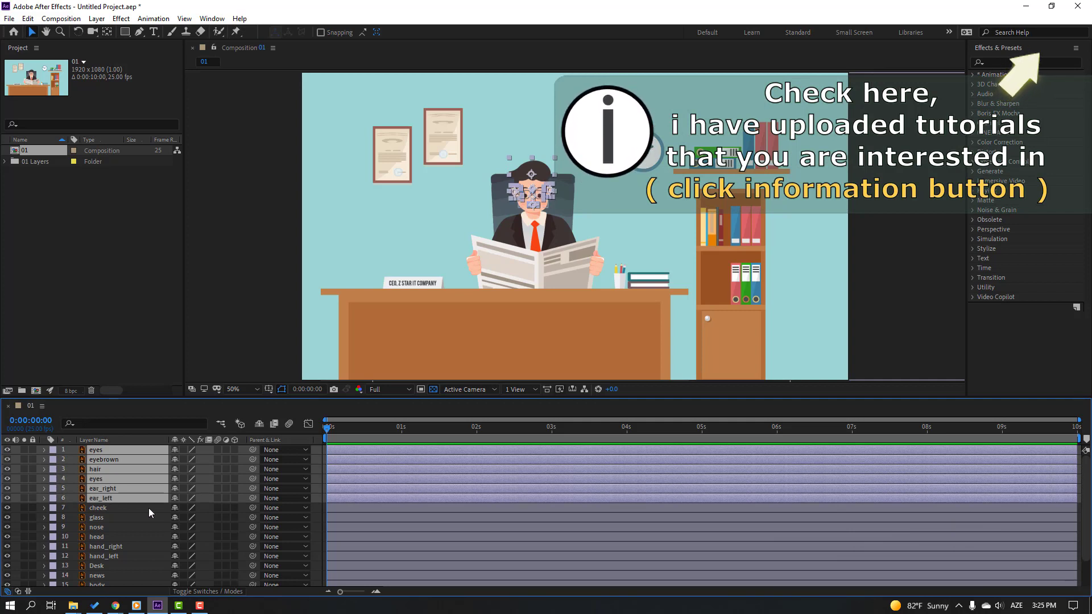
ctrl+click(111, 510)
ctrl+click(104, 519)
ctrl+click(110, 528)
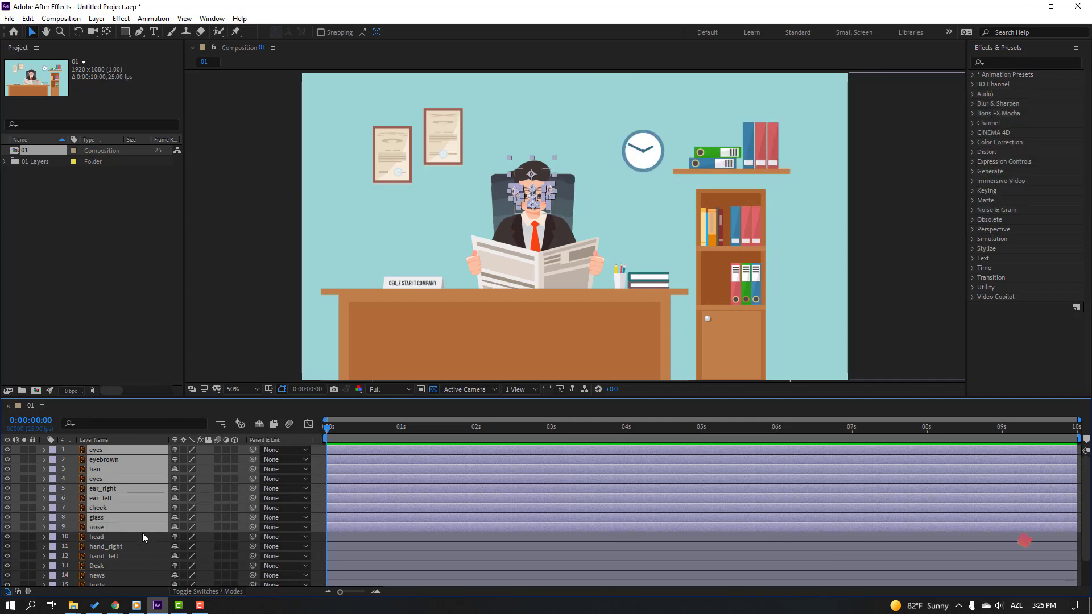
ctrl+click(98, 537)
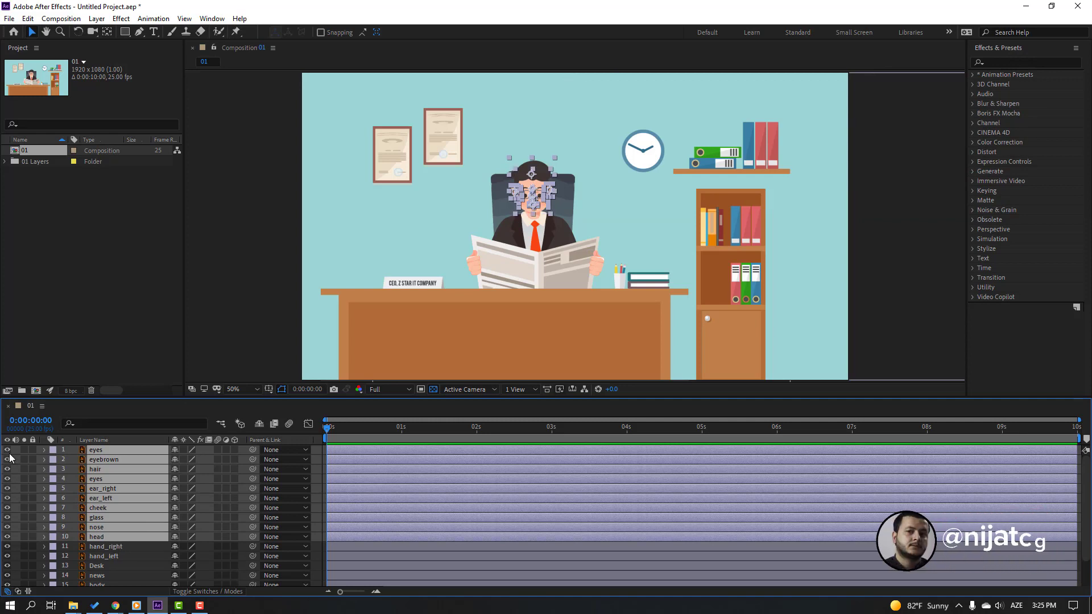
click(7, 537)
click(7, 452)
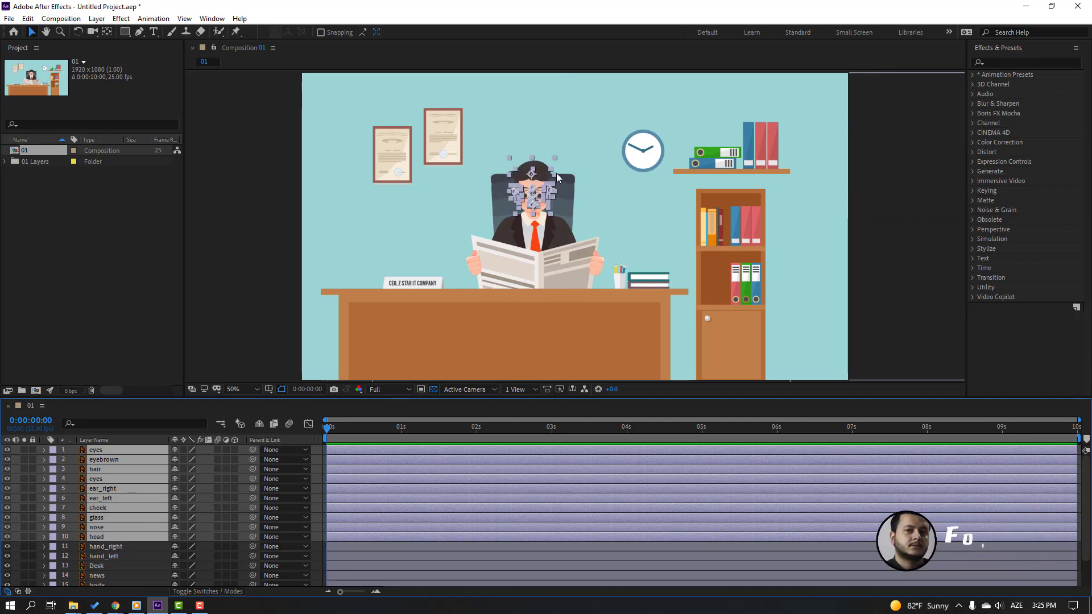
right_click(90, 493)
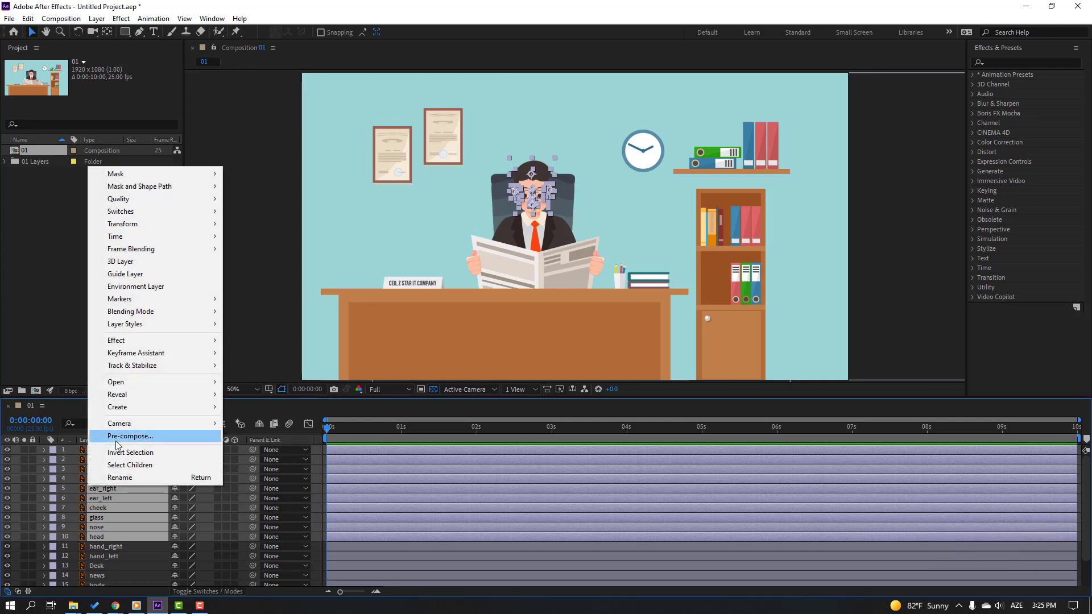
click(127, 436)
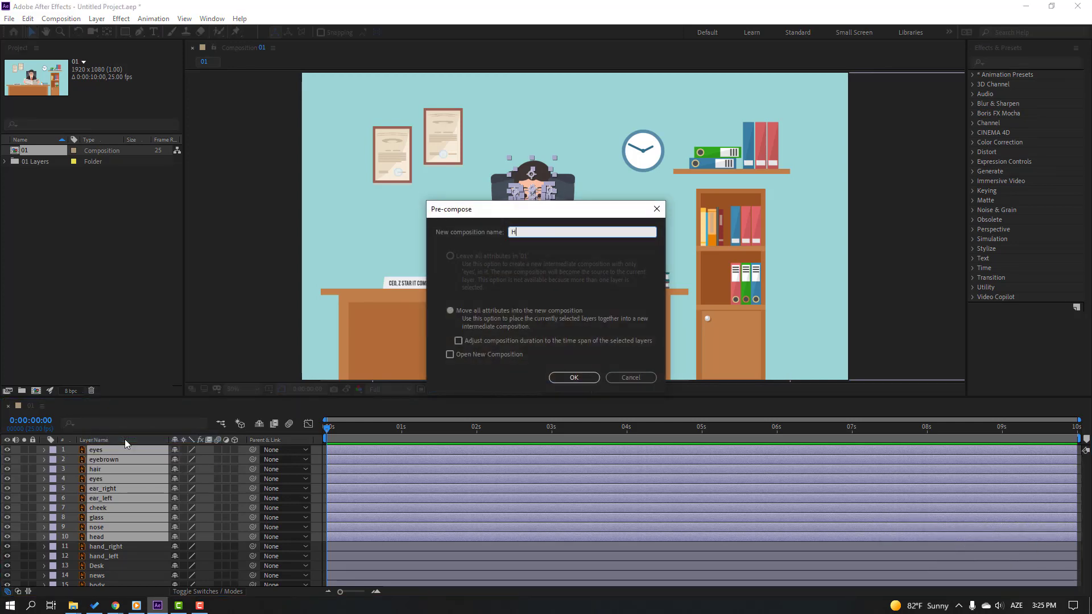
click(569, 377)
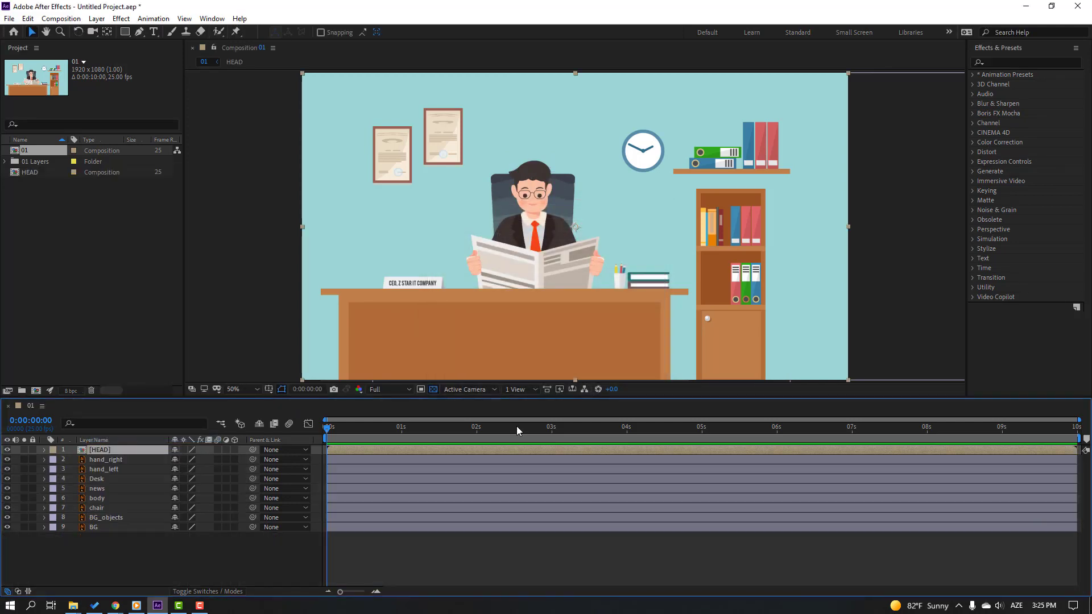
Take a snapshot of composition 01 for reference and open the HEAD precomposition.
click(335, 392)
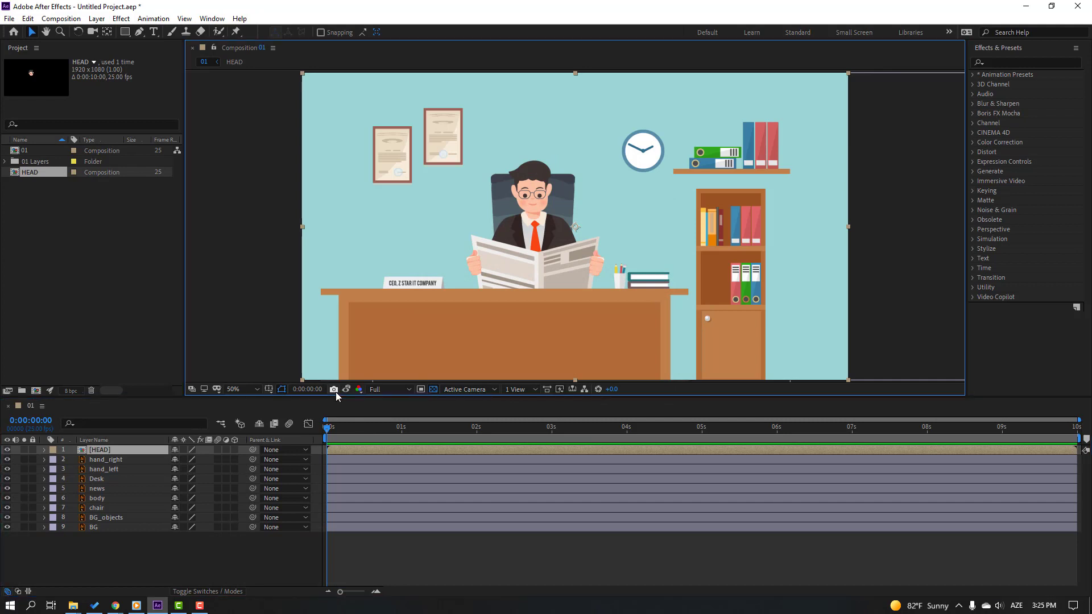
double_click(98, 450)
scroll(436, 291, down, 4)
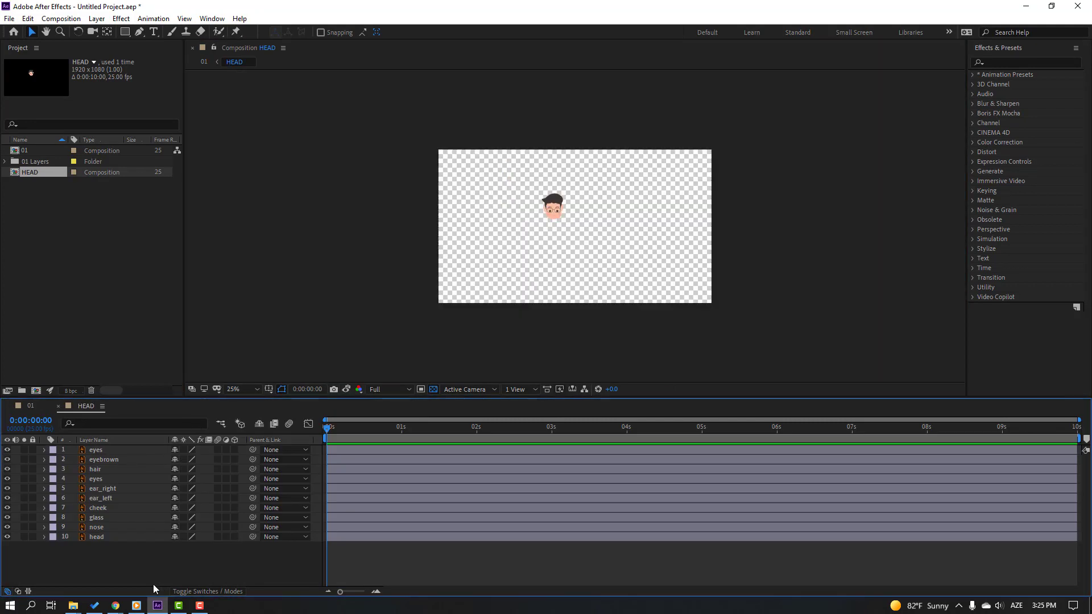
Add a null object to the HEAD composition and parent all ten head layers to it.
right_click(147, 572)
mouse_move(219, 449)
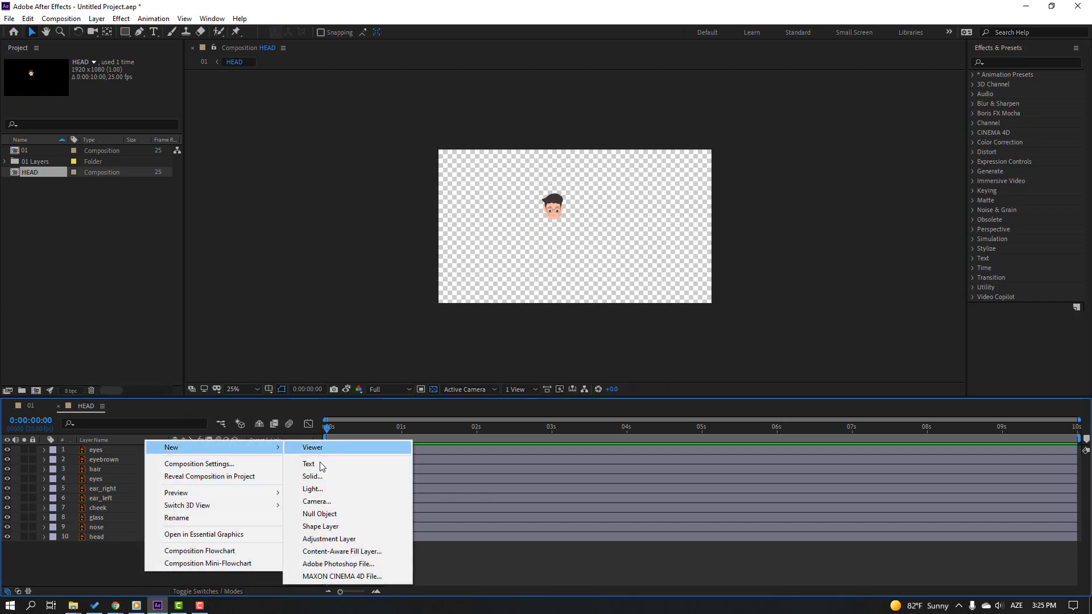
click(313, 514)
drag(80, 565, 102, 457)
drag(255, 459, 100, 450)
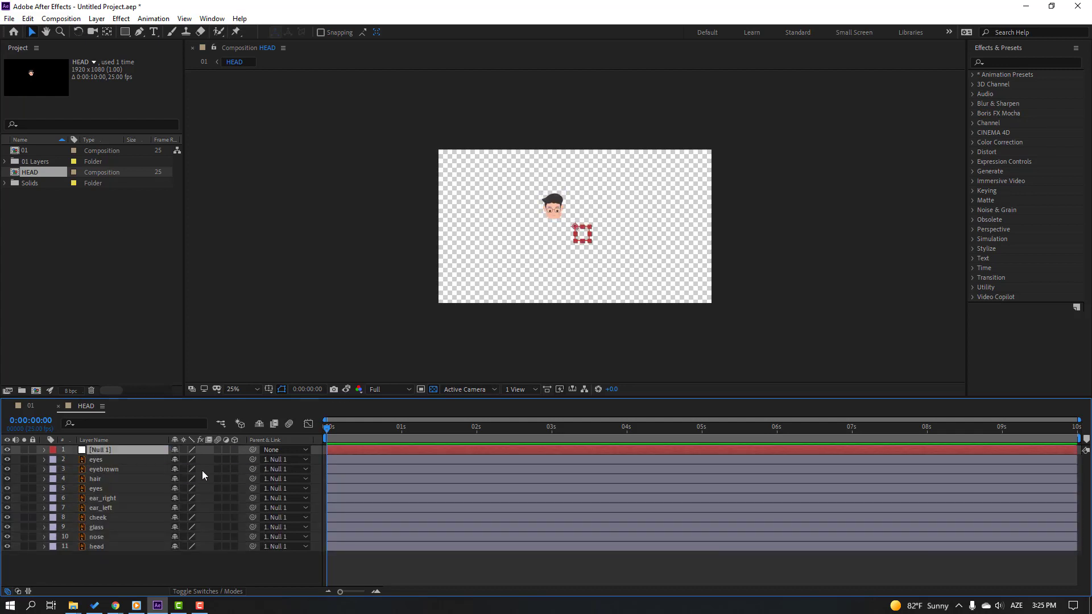
Enlarge the head by scaling the null to 417%, centre the head in the frame, and delete the null.
key(s)
drag(190, 461, 715, 338)
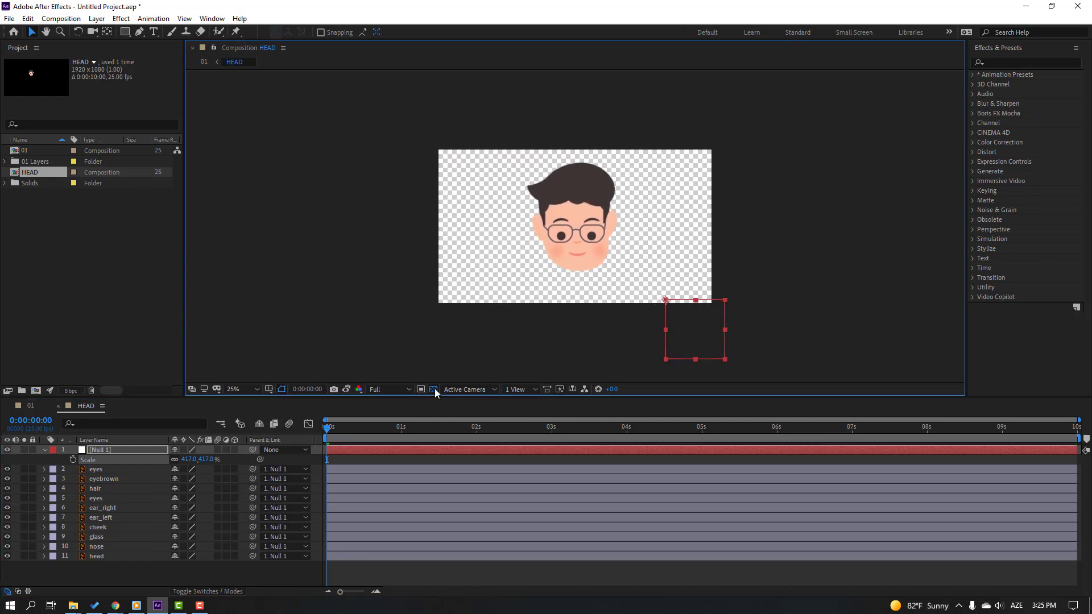
click(99, 455)
key(Delete)
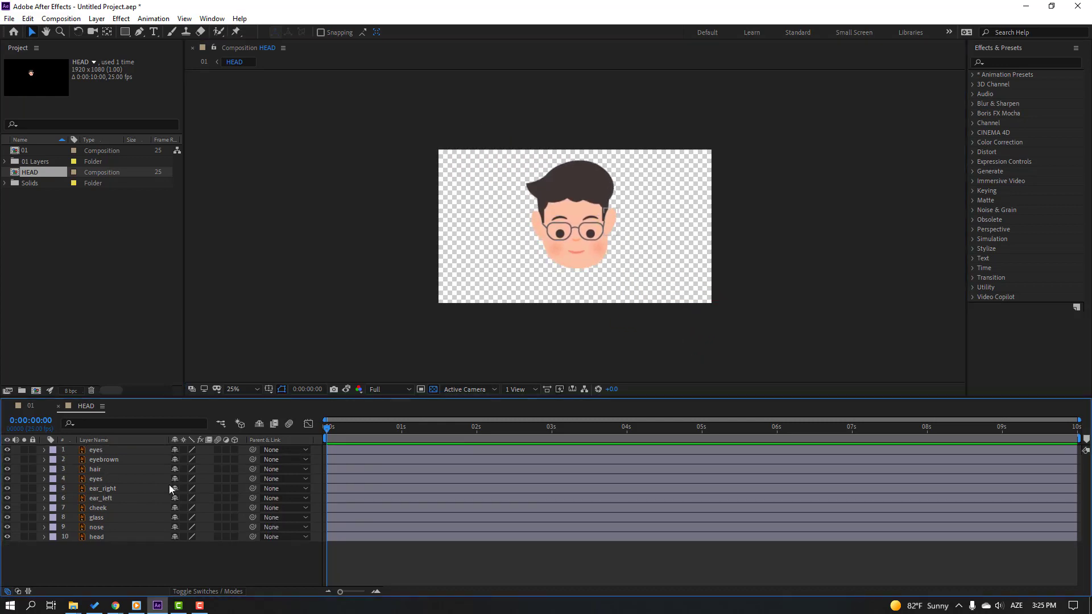
Draw a region of interest closely around the enlarged head and crop the HEAD composition to it.
click(421, 389)
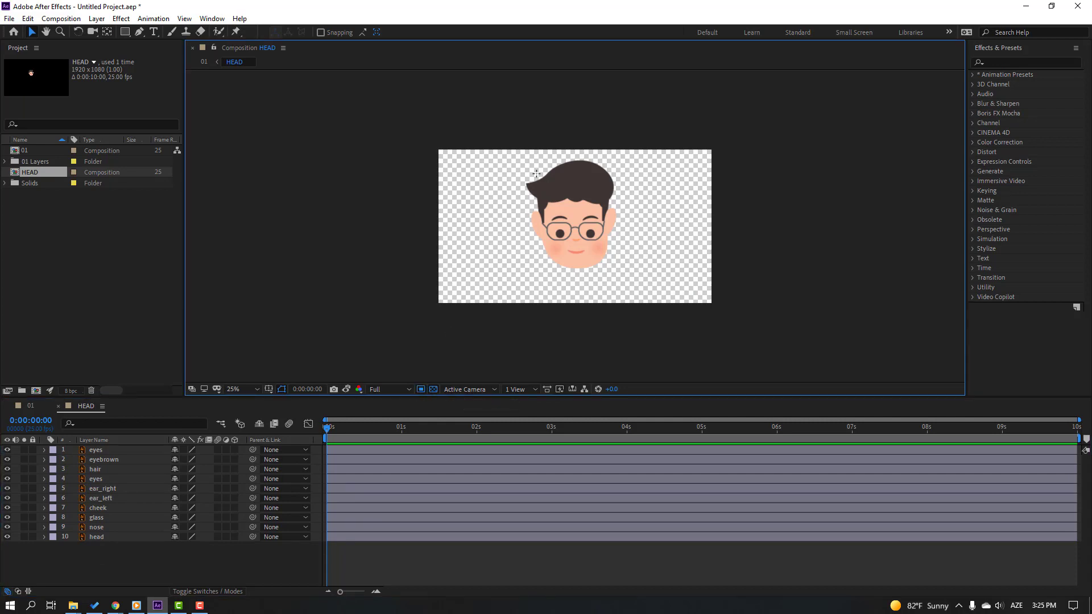
drag(518, 152, 625, 273)
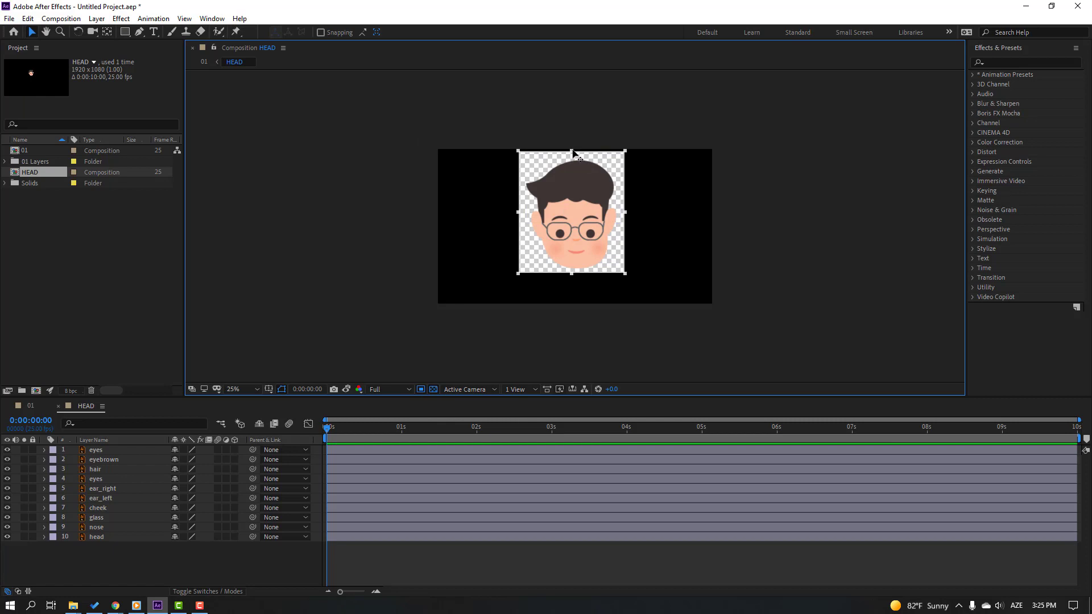
drag(573, 151, 572, 155)
click(63, 19)
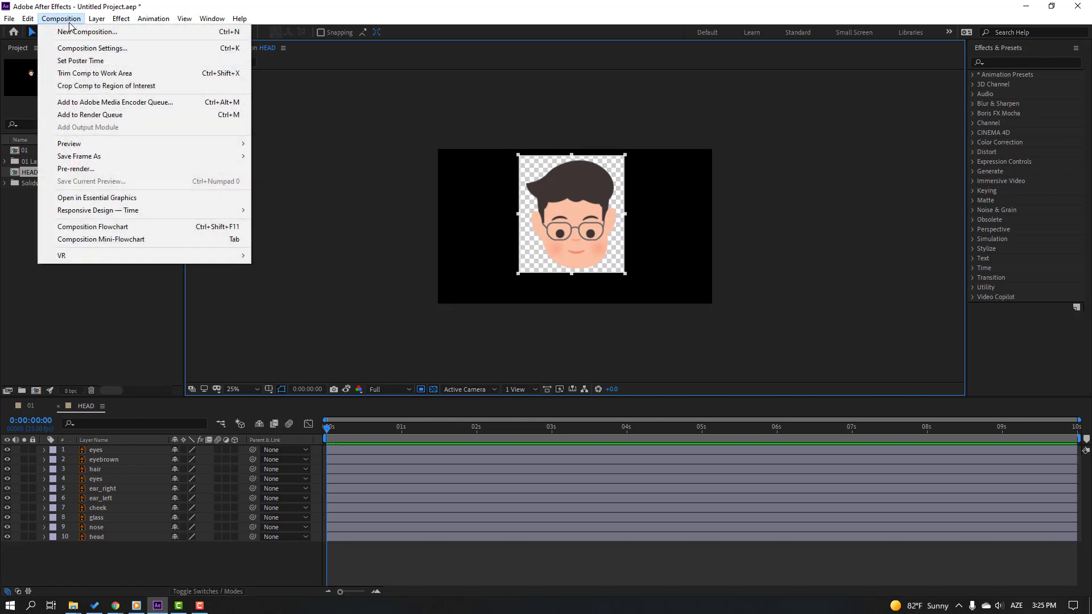
click(152, 86)
Enable continuous rasterization for all ten layers in the HEAD composition.
scroll(510, 302, up, 4)
scroll(566, 316, down, 2)
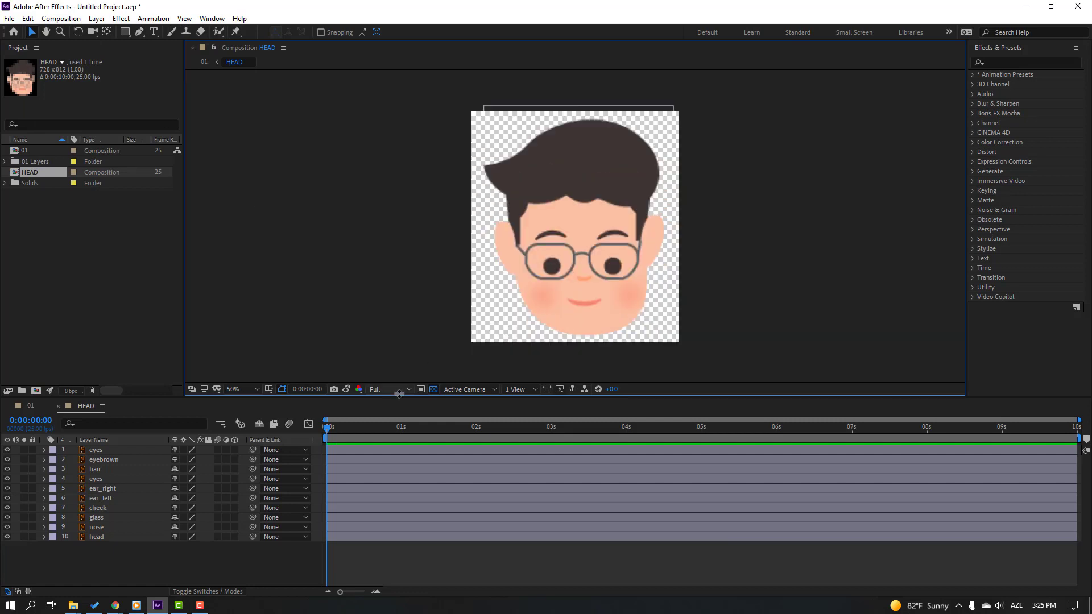
scroll(529, 312, up, 2)
scroll(528, 249, up, 2)
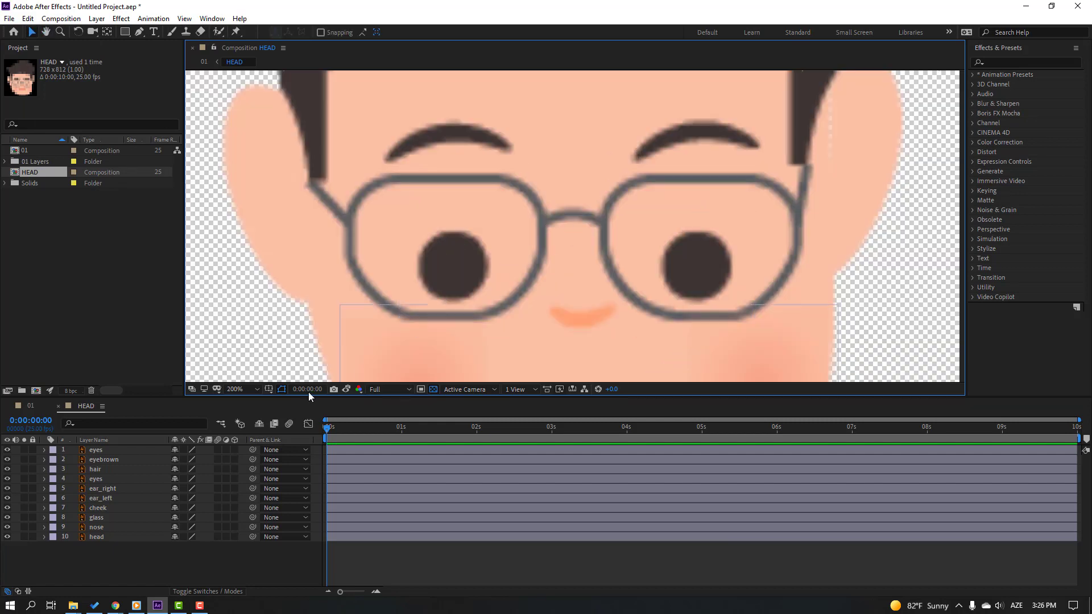
drag(78, 569, 125, 452)
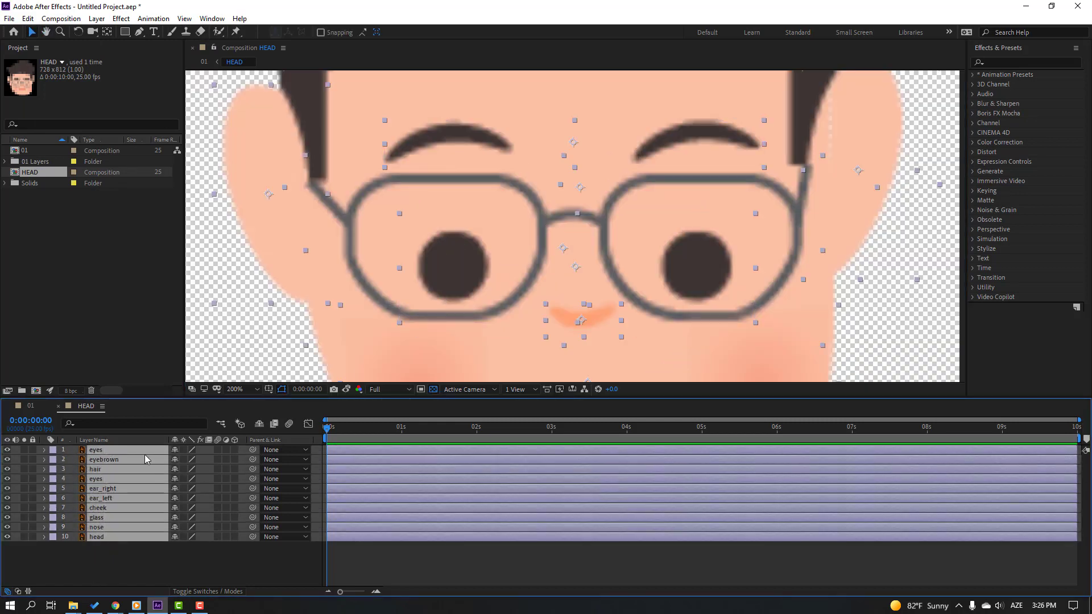
click(182, 455)
key(comma)
key(comma)
key(comma)
key(comma)
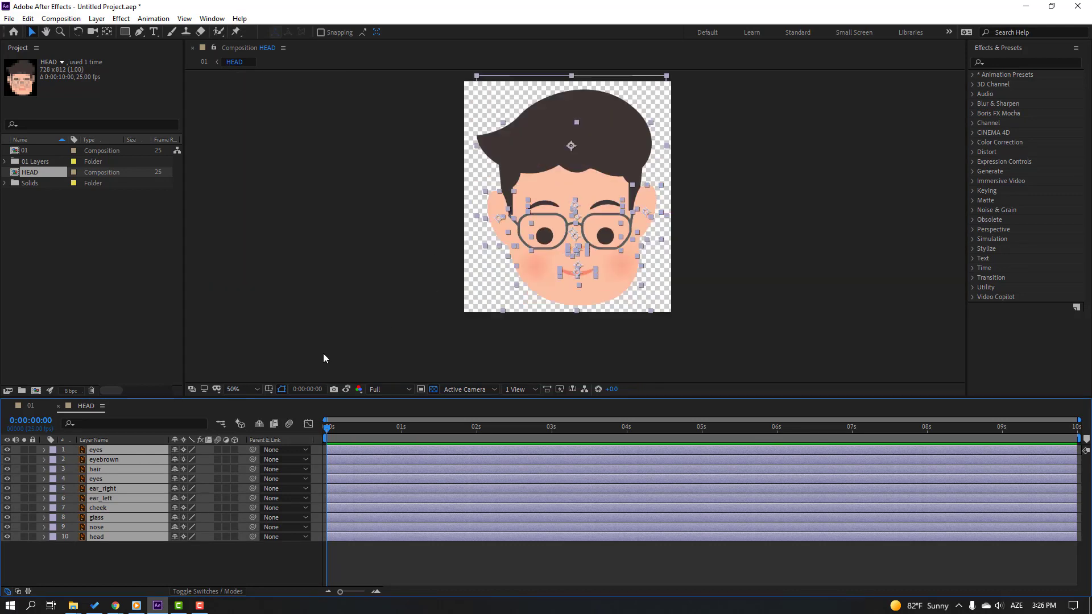
In composition 01, scale the HEAD layer to 20% and place it on the man's neck.
click(29, 407)
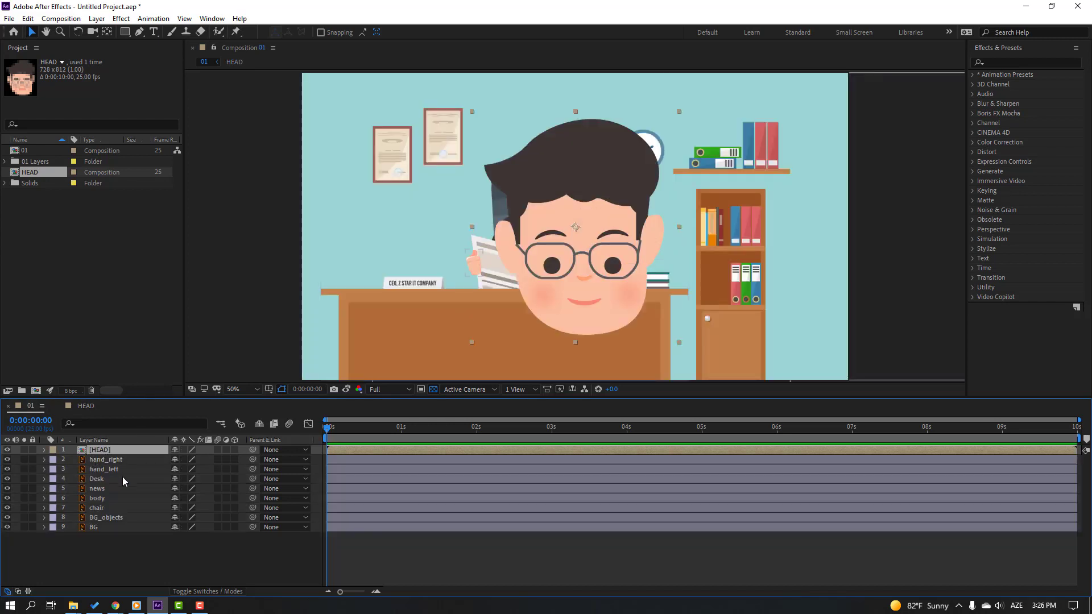
key(s)
mouse_move(188, 462)
mouse_down()
mouse_move(154, 468)
mouse_move(183, 464)
mouse_up()
key(period)
key(period)
drag(566, 220, 448, 185)
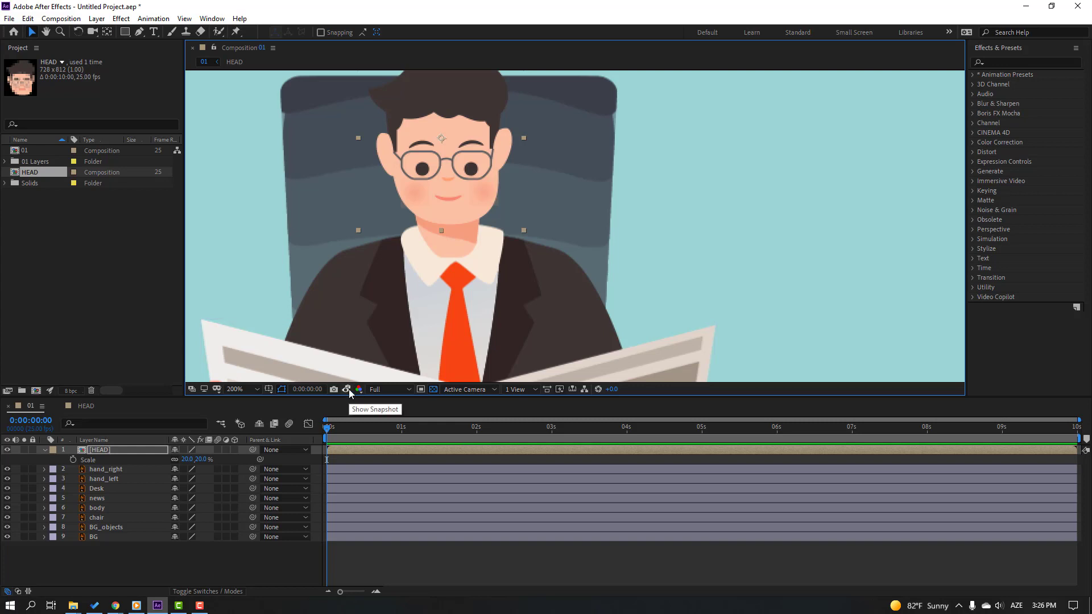
Set the HEAD layer's scale to 25% and compare it with the saved snapshot.
click(197, 464)
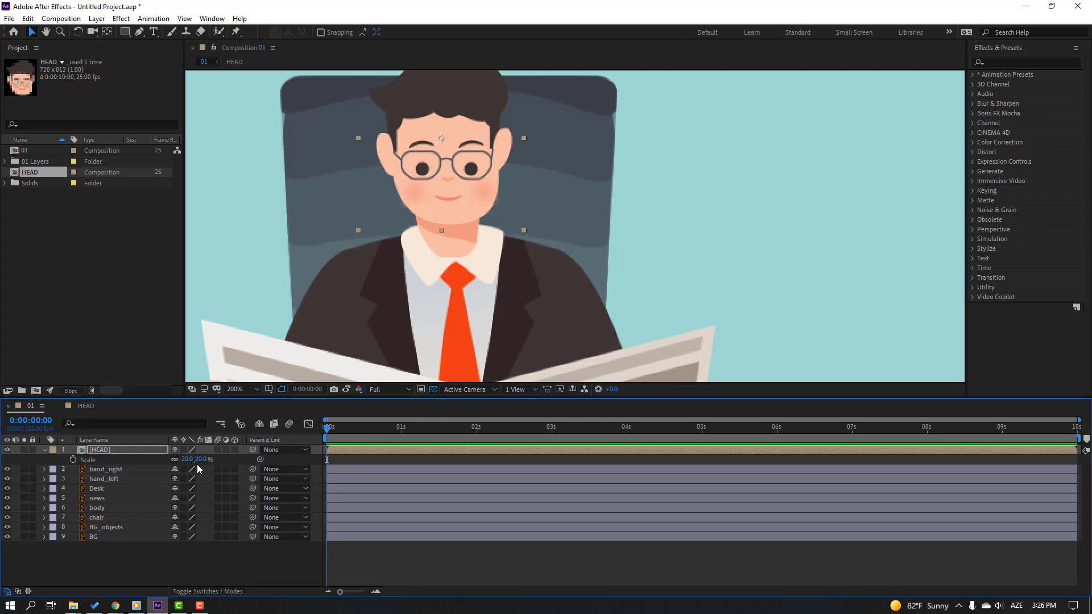
text(25)
key(Return)
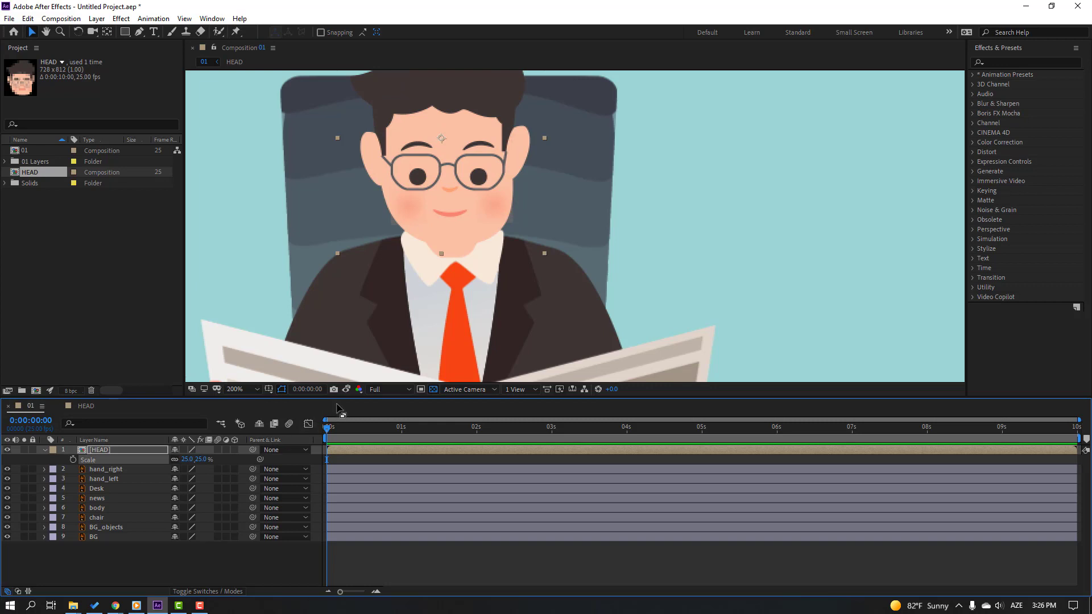
click(346, 389)
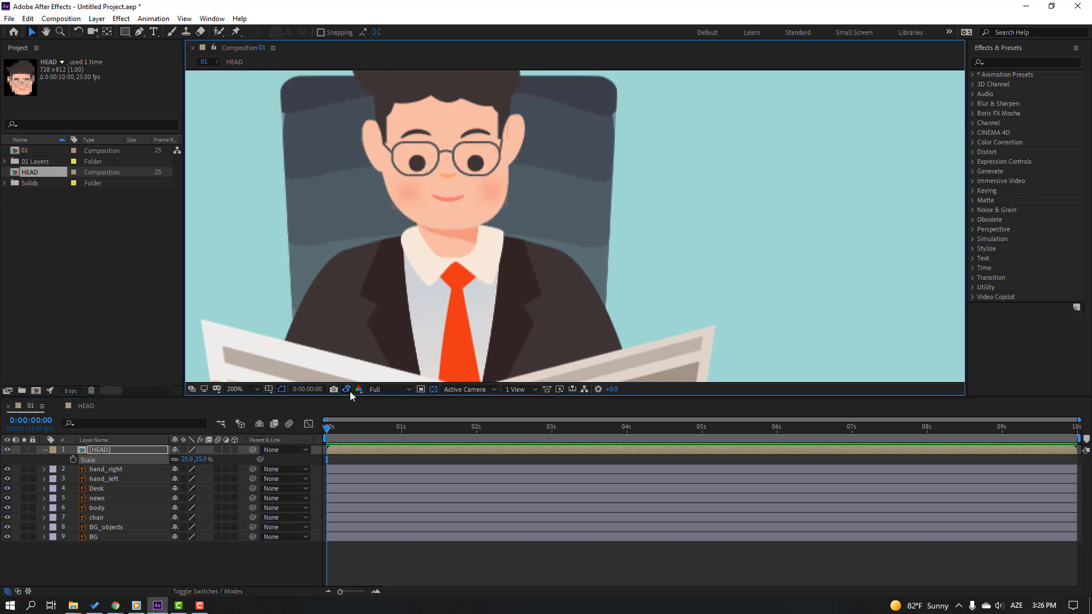
Set the HEAD layer's scale to 23% and nudge the head slightly upward while comparing it with the snapshot.
click(184, 460)
key(Return)
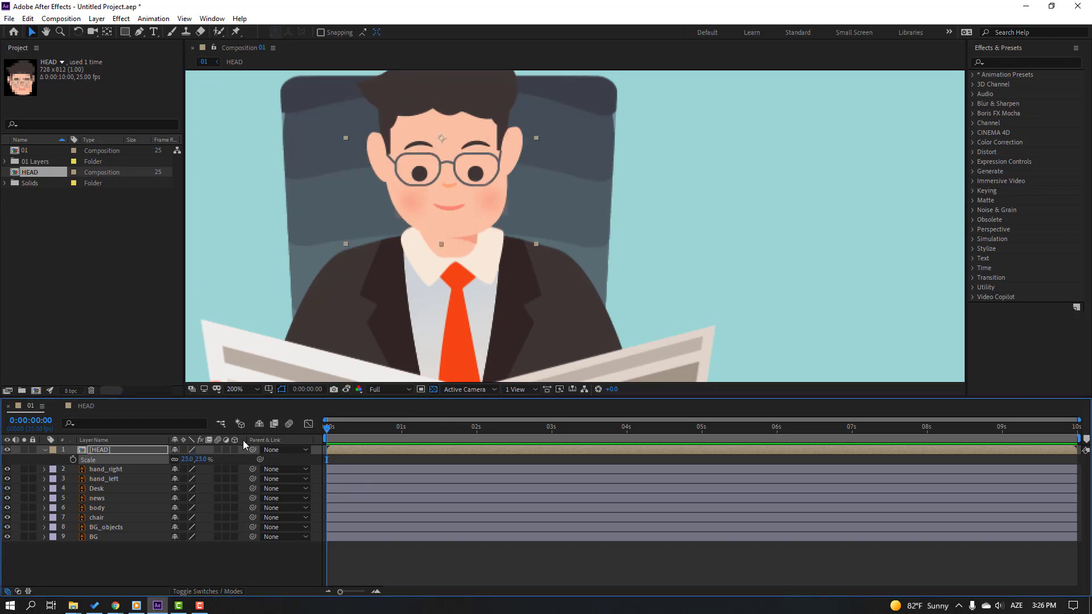
click(349, 391)
click(349, 391)
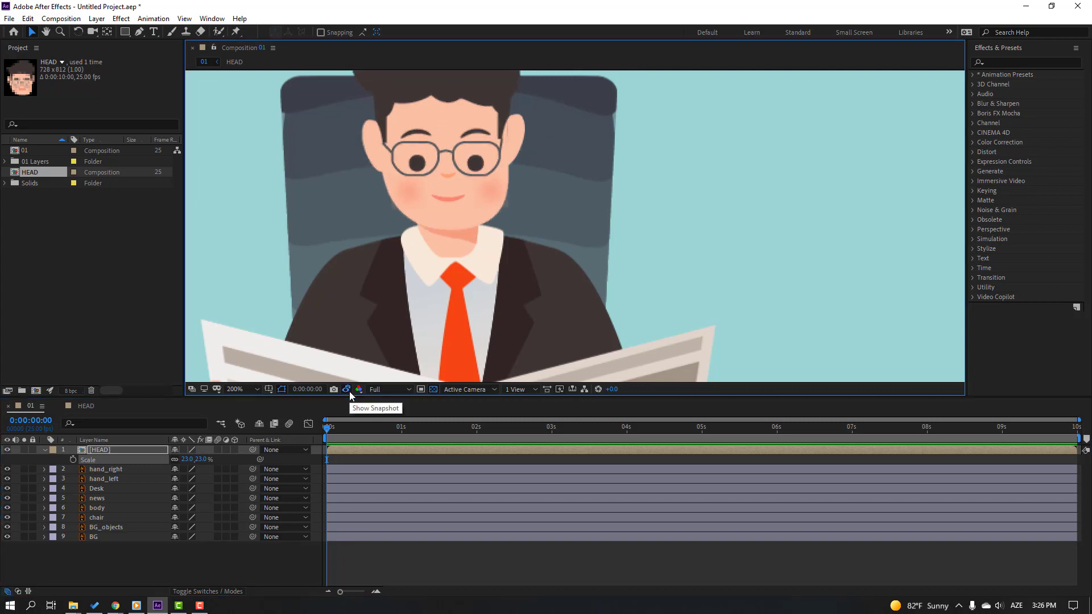
click(349, 391)
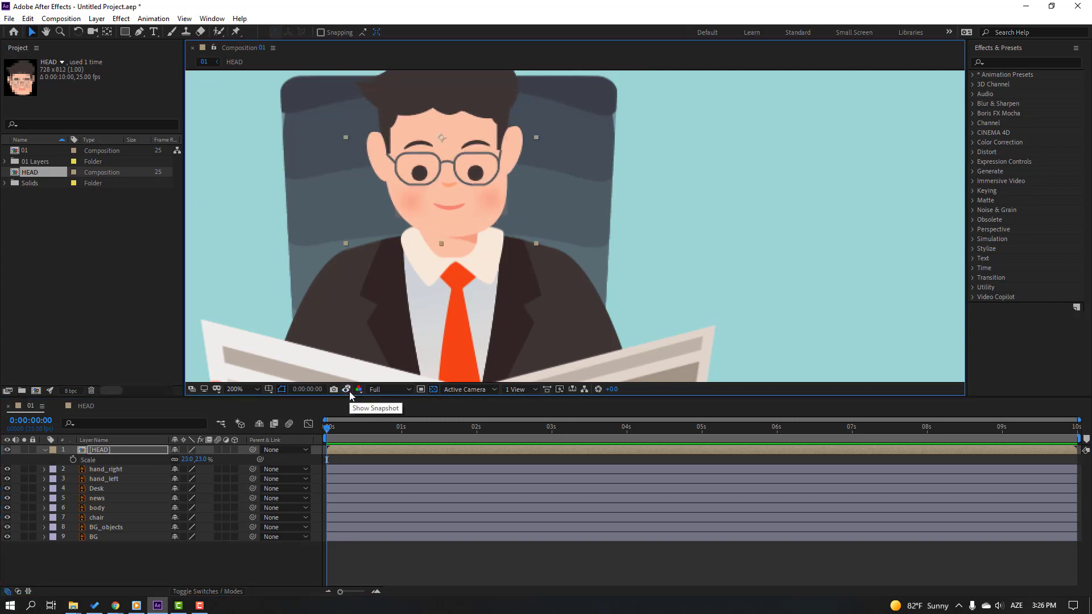
click(350, 391)
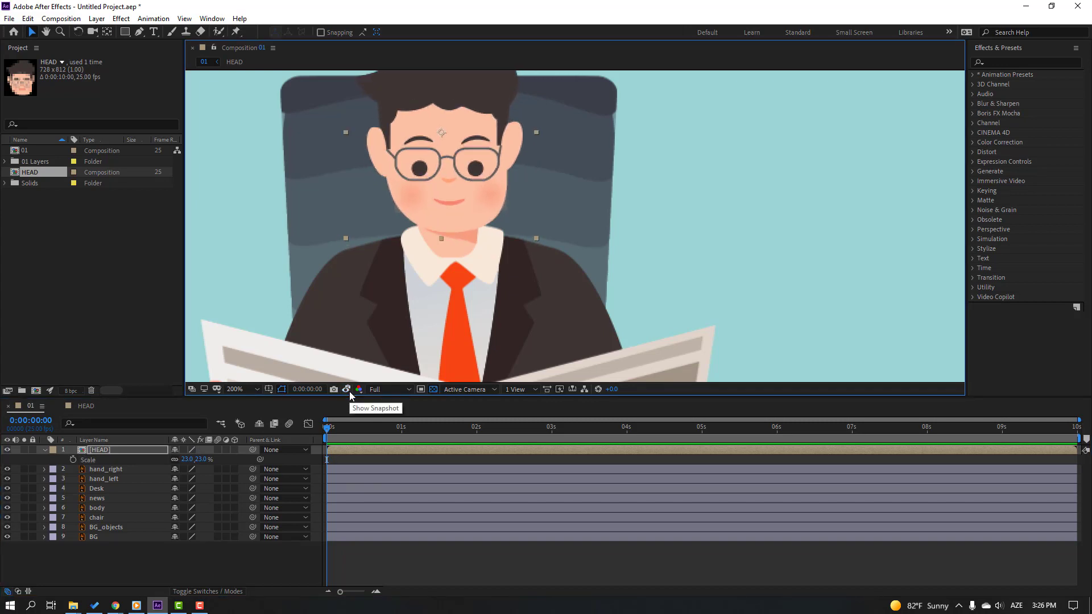
click(349, 391)
click(349, 391)
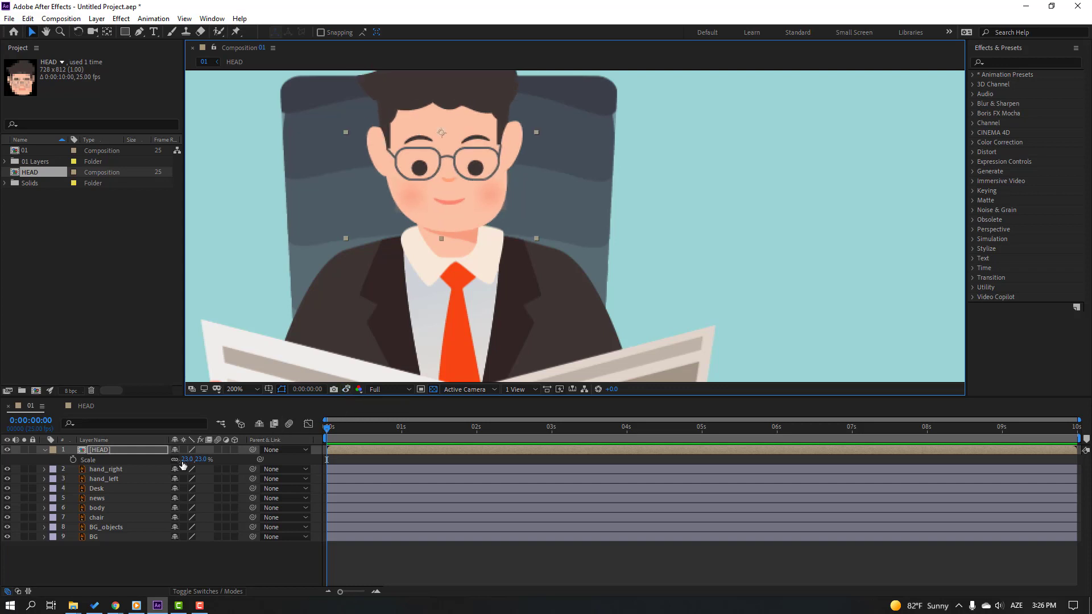
Set the HEAD layer's scale to 24% and nudge it up and left to line up with the snapshot.
click(187, 460)
key(Return)
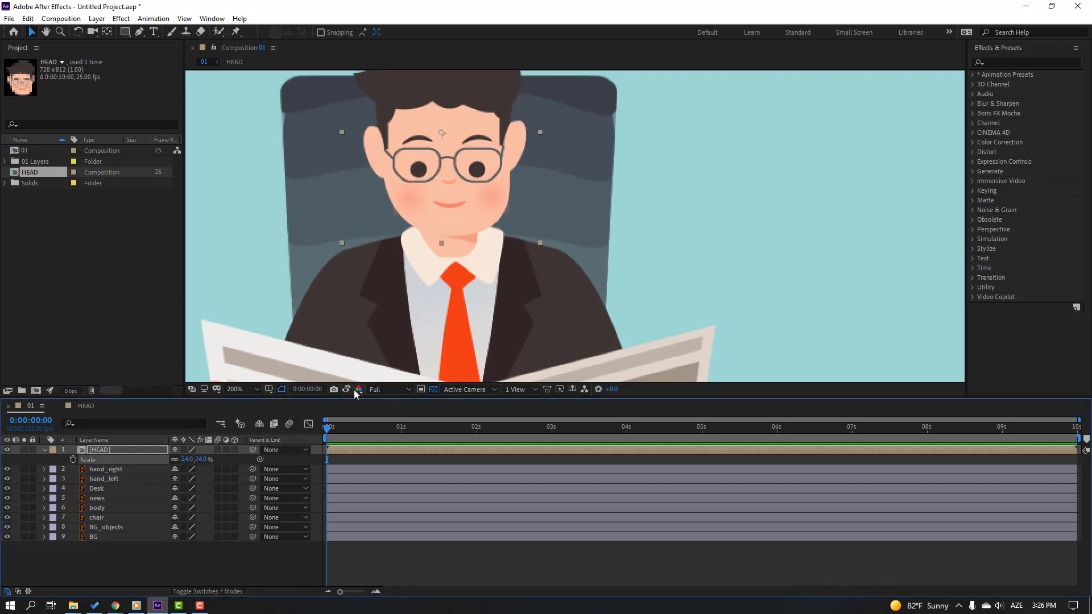
click(349, 391)
click(349, 391)
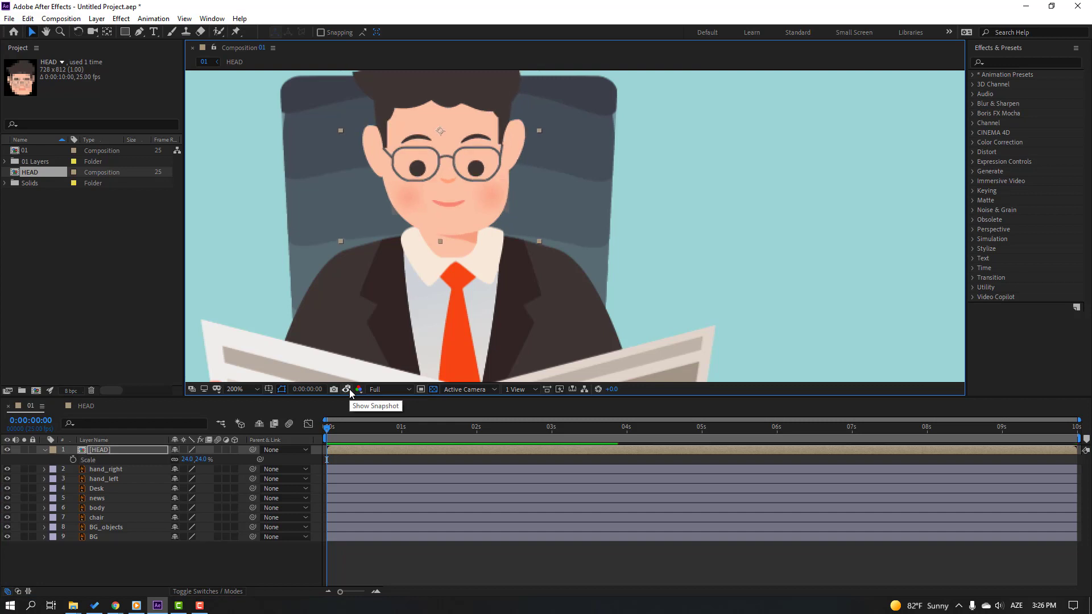
click(349, 388)
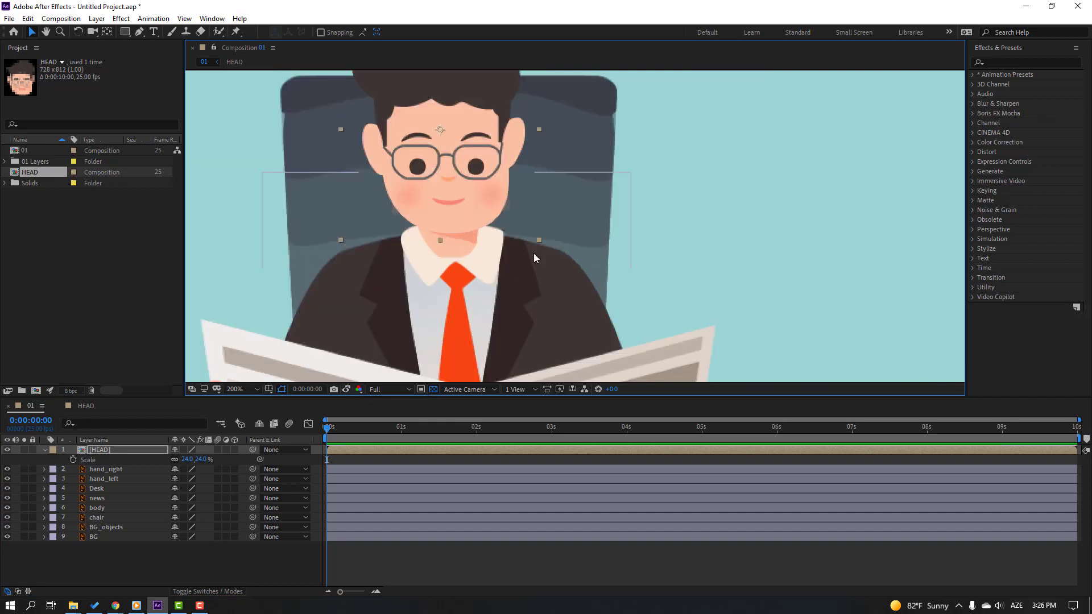
Isolate the HEAD layer, move its anchor point down to the bottom of the chin, and show all layers again.
click(24, 450)
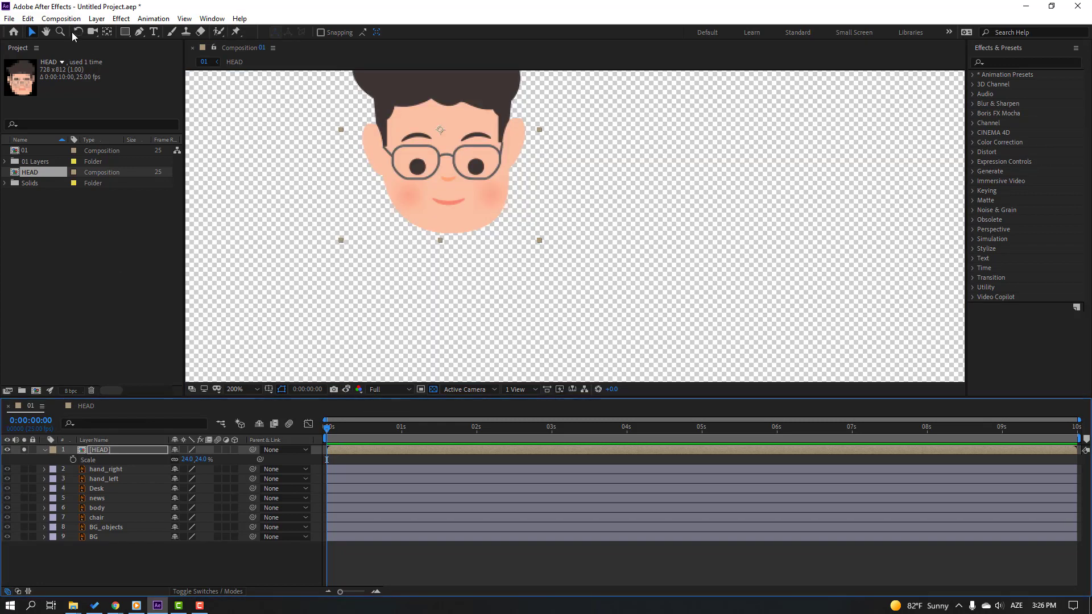
click(107, 32)
drag(439, 132, 452, 231)
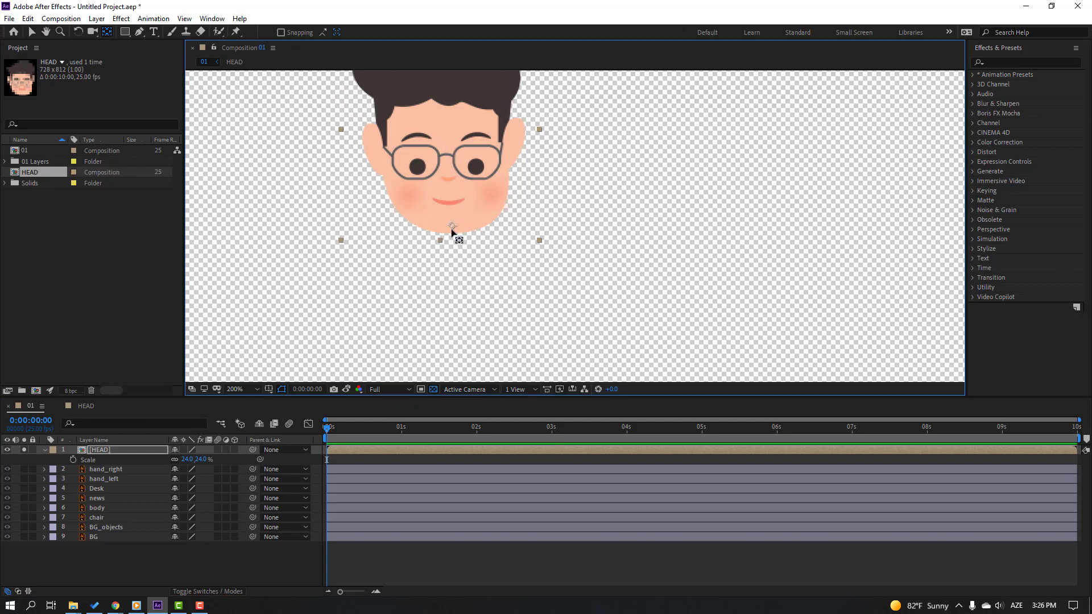
click(32, 32)
click(25, 450)
click(43, 450)
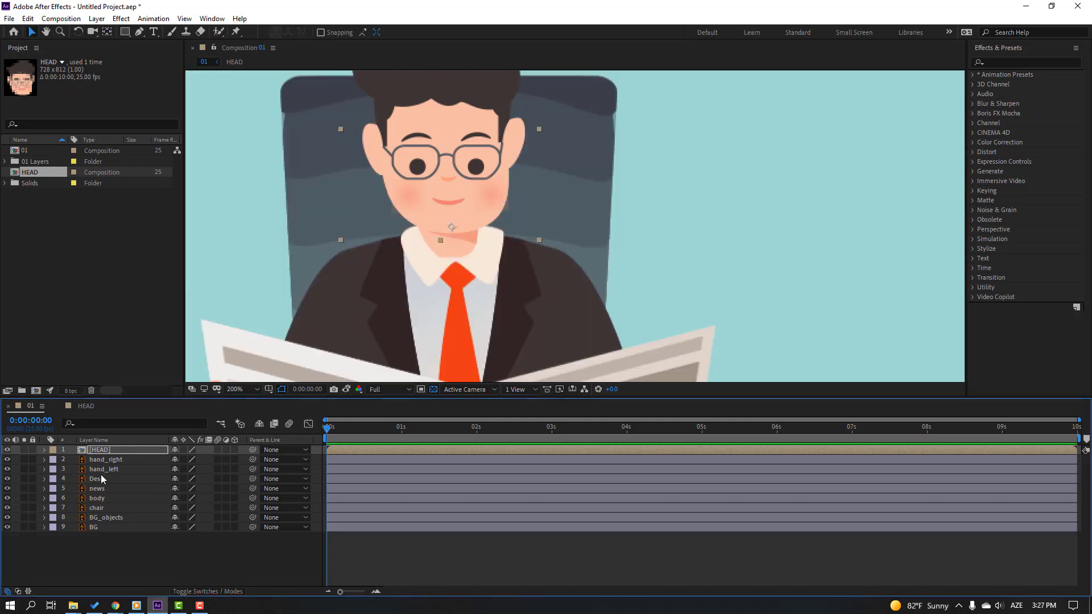
Open the HEAD precomposition and add a new null object to it.
click(97, 452)
double_click(98, 452)
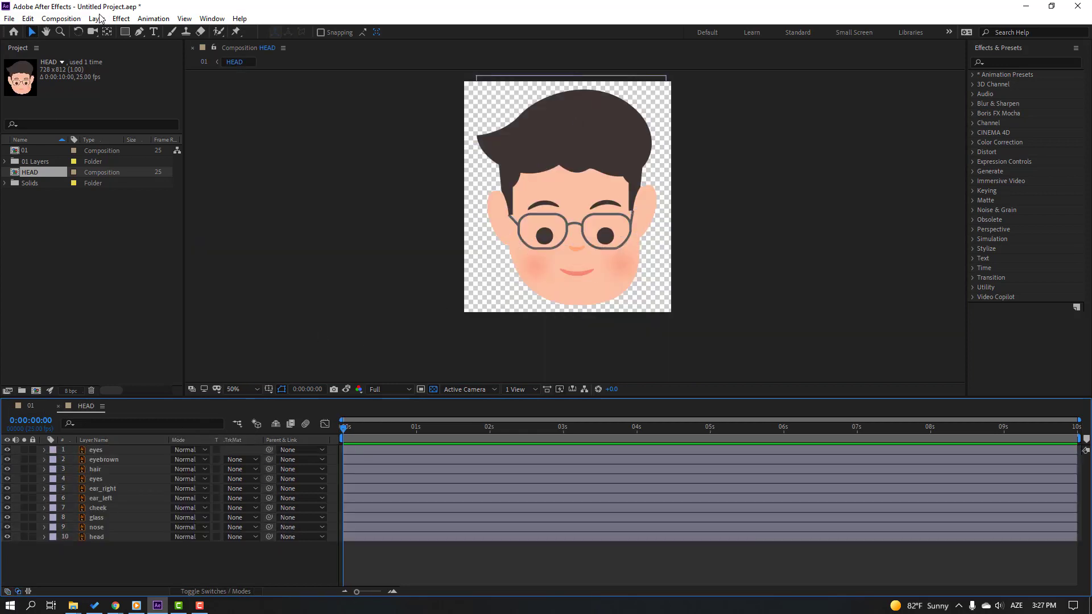
click(97, 18)
mouse_move(170, 32)
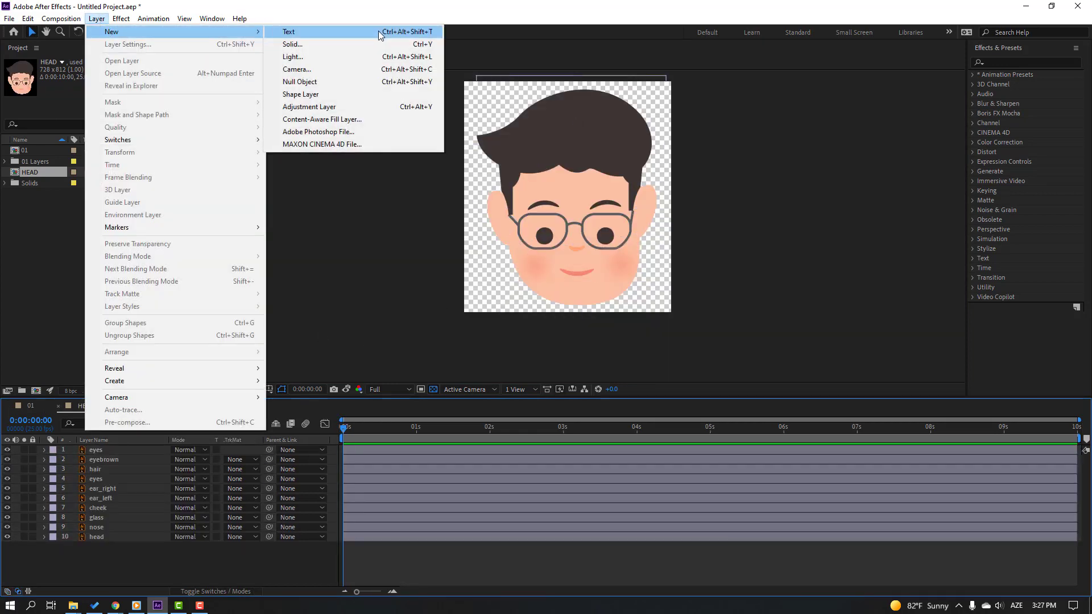
click(348, 81)
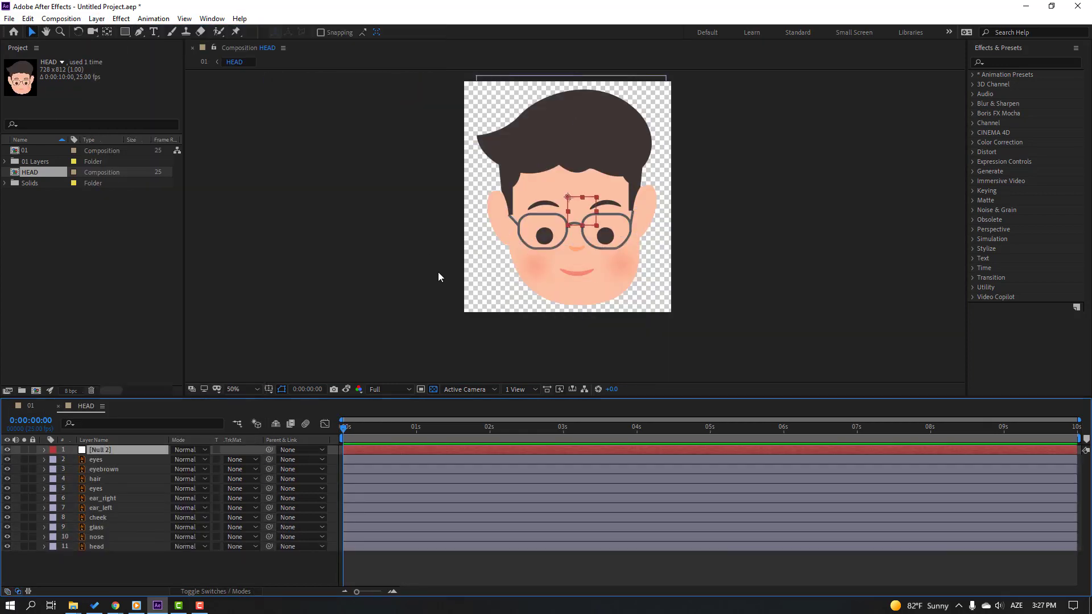
Center the null's anchor point within the null and place the null over the bridge of the glasses.
click(106, 32)
key(ctrl+alt+Home)
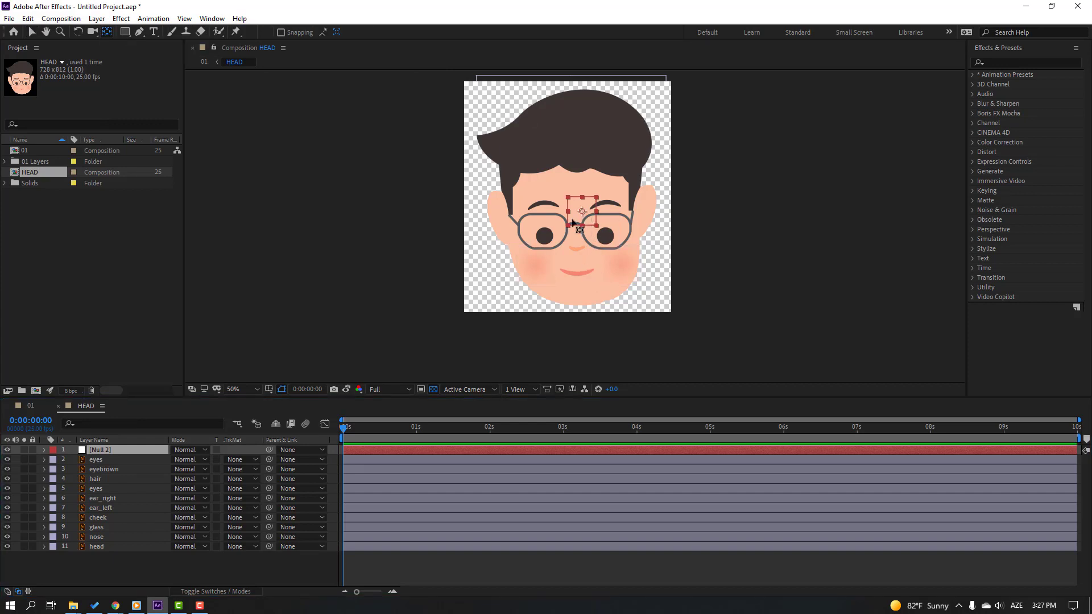
click(31, 32)
drag(592, 212, 586, 228)
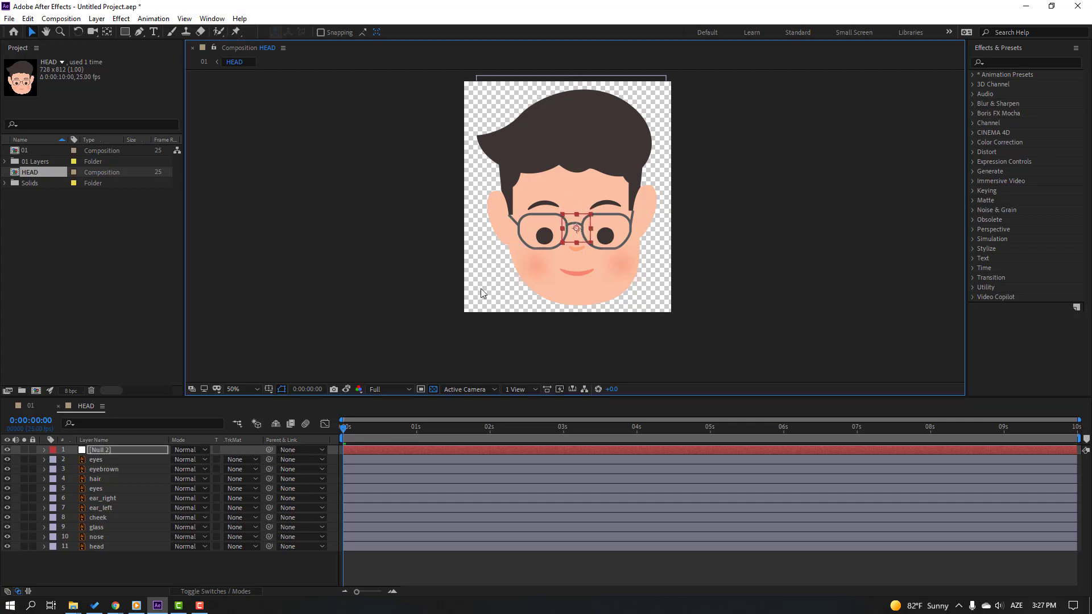
Rename the null layer as FACE CONTROLLER.
click(111, 449)
key(Return)
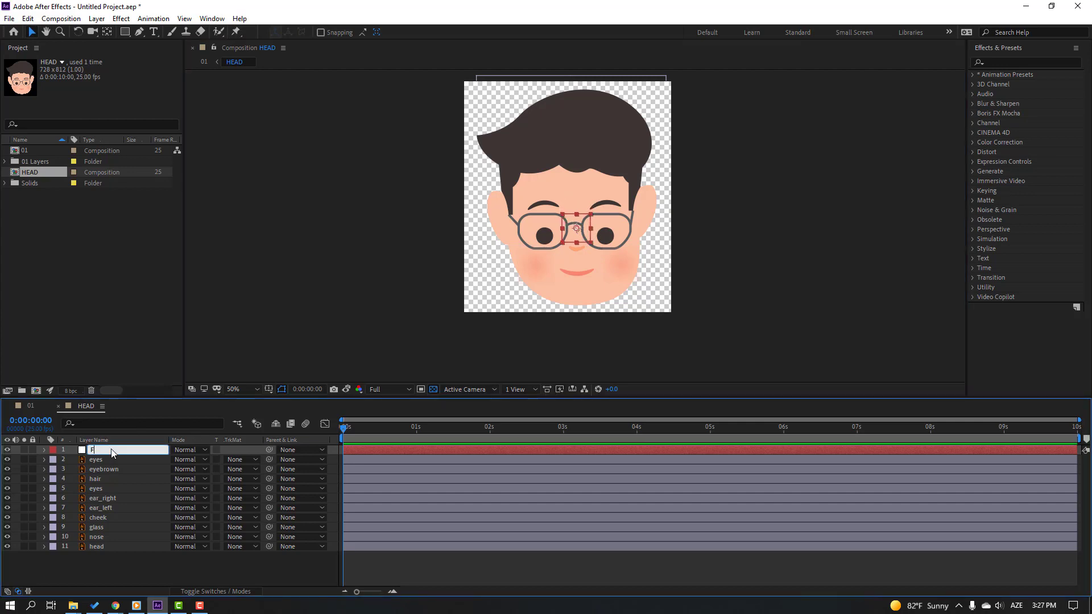
text(FACE CONTROLLER)
key(Return)
Parent the mouth, eyebrown, eyes, ear_right, ear_left, cheek, glass and nose layers to FACE CONTROLLER.
click(108, 460)
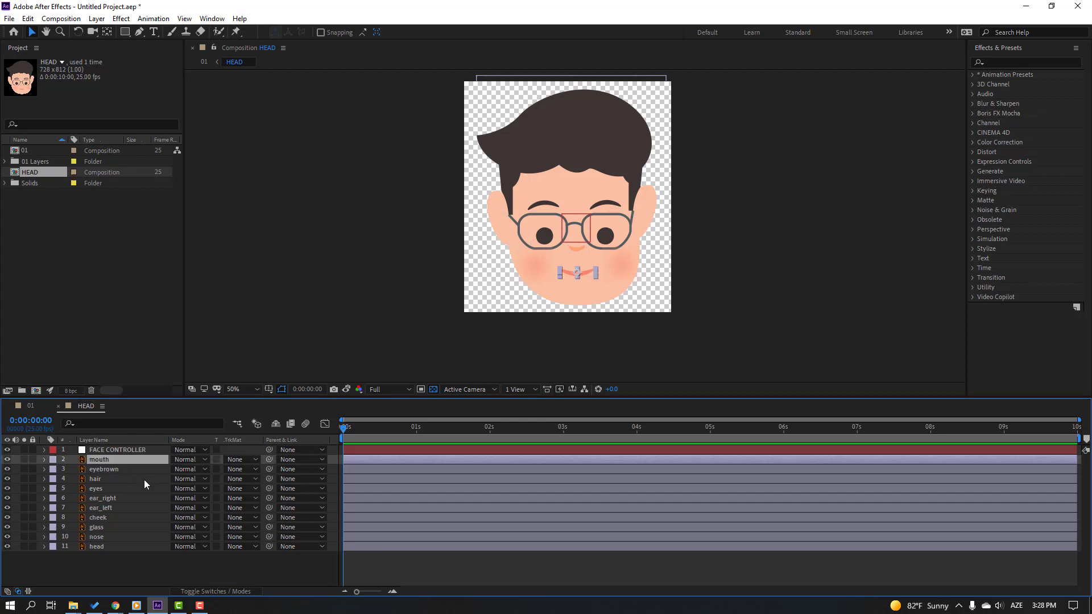
ctrl+click(113, 470)
ctrl+click(102, 489)
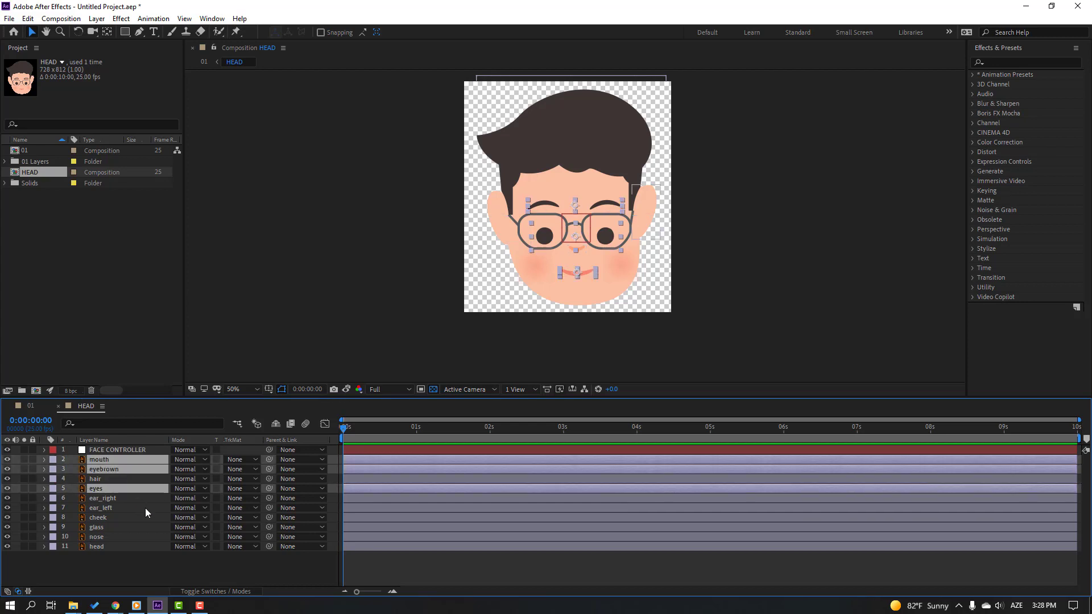
ctrl+click(115, 499)
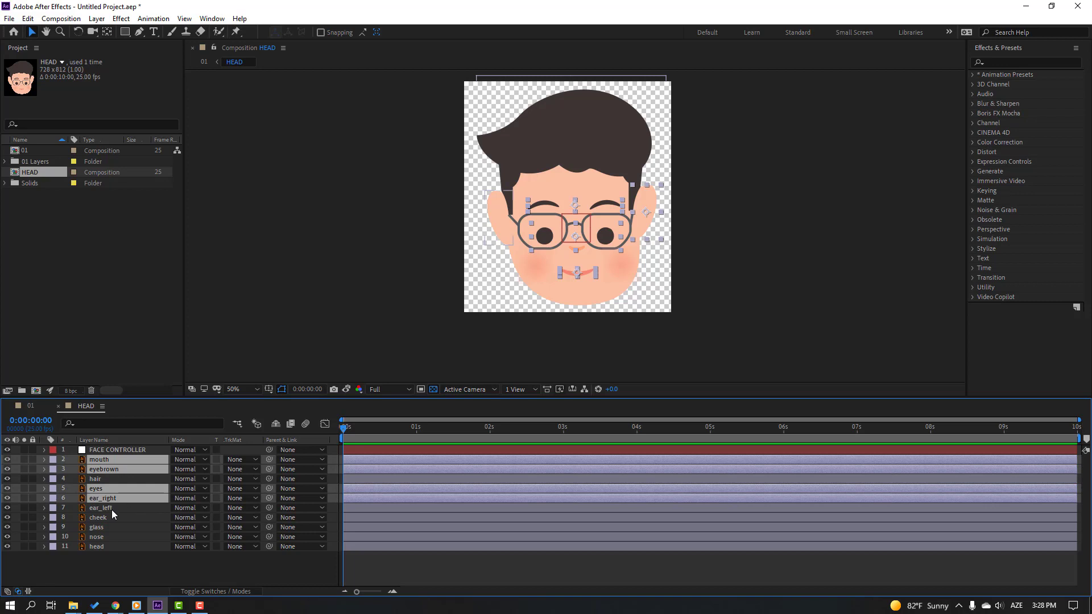
ctrl+click(111, 508)
ctrl+click(100, 517)
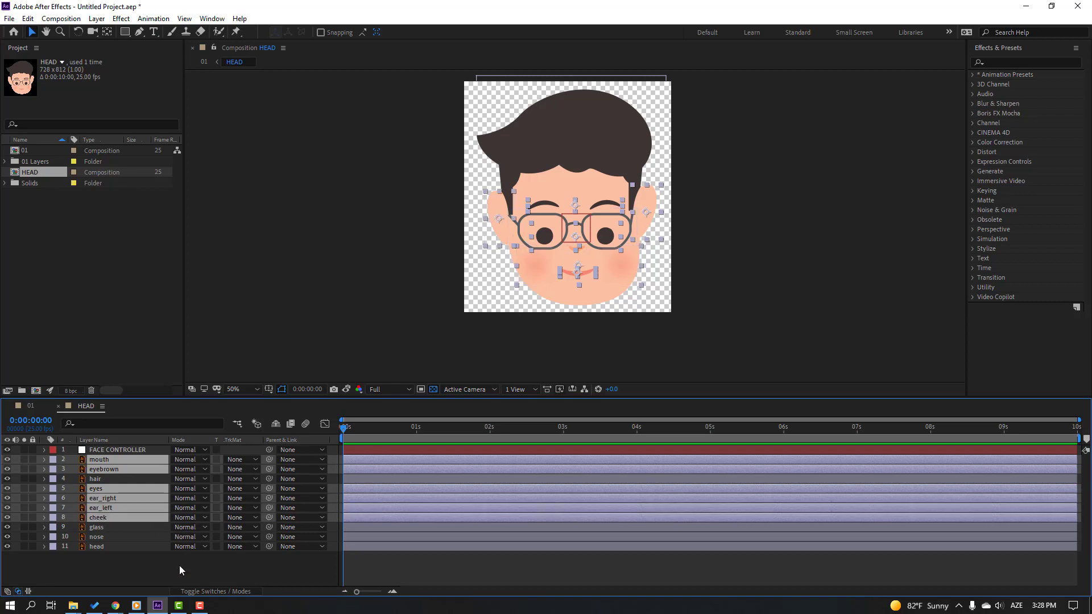
ctrl+click(102, 529)
ctrl+click(101, 537)
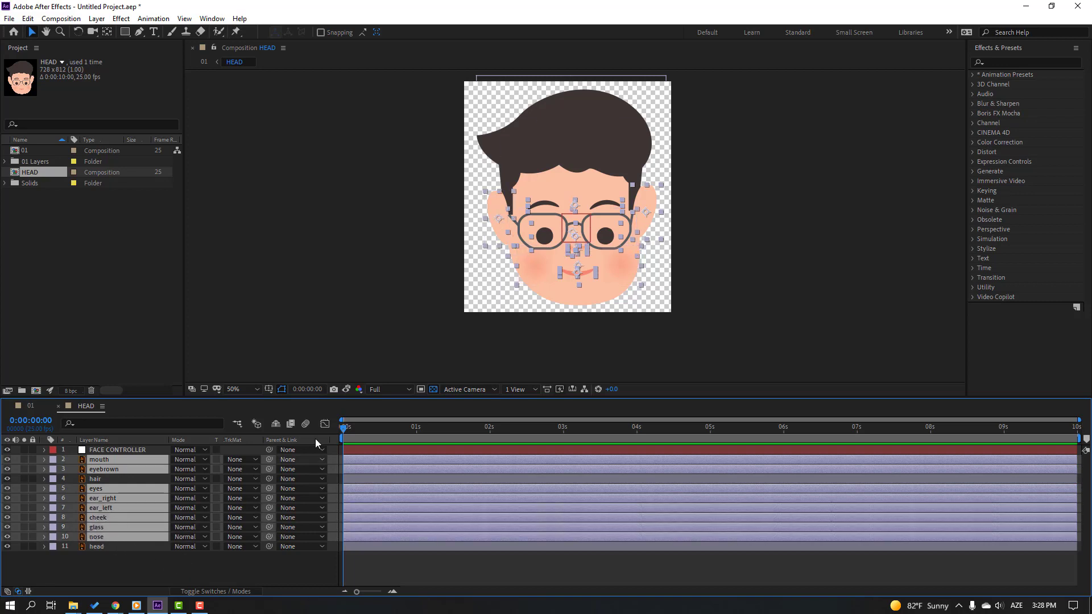
drag(269, 460, 135, 450)
Test the parenting by moving FACE CONTROLLER around the face, and undo the move.
click(128, 450)
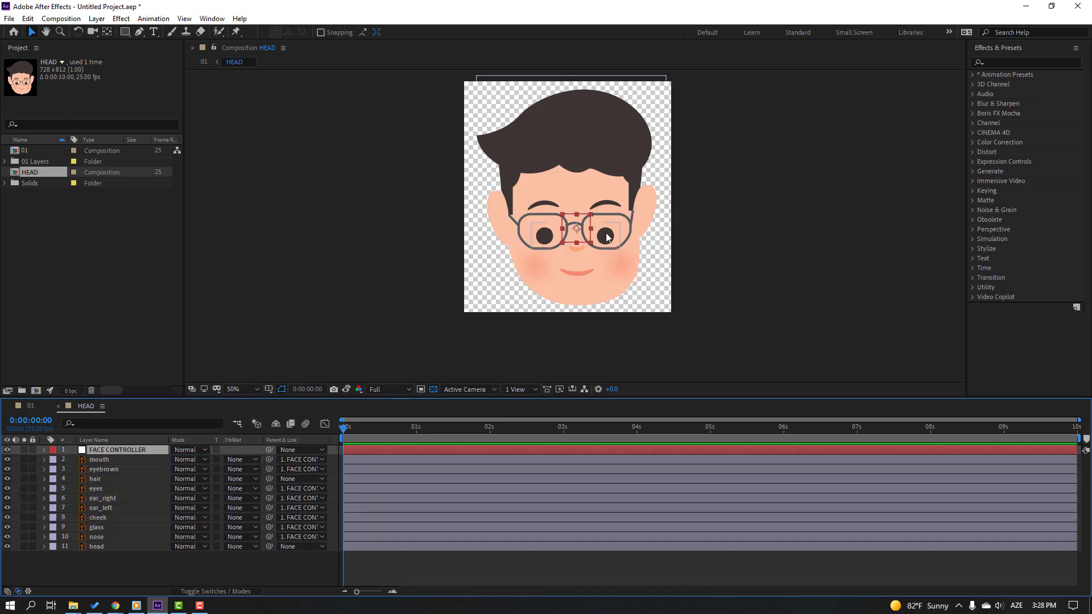
scroll(566, 220, up, 2)
mouse_move(565, 221)
mouse_down()
mouse_move(581, 225)
mouse_move(540, 227)
mouse_move(597, 225)
mouse_move(558, 223)
mouse_up()
key(ctrl+z)
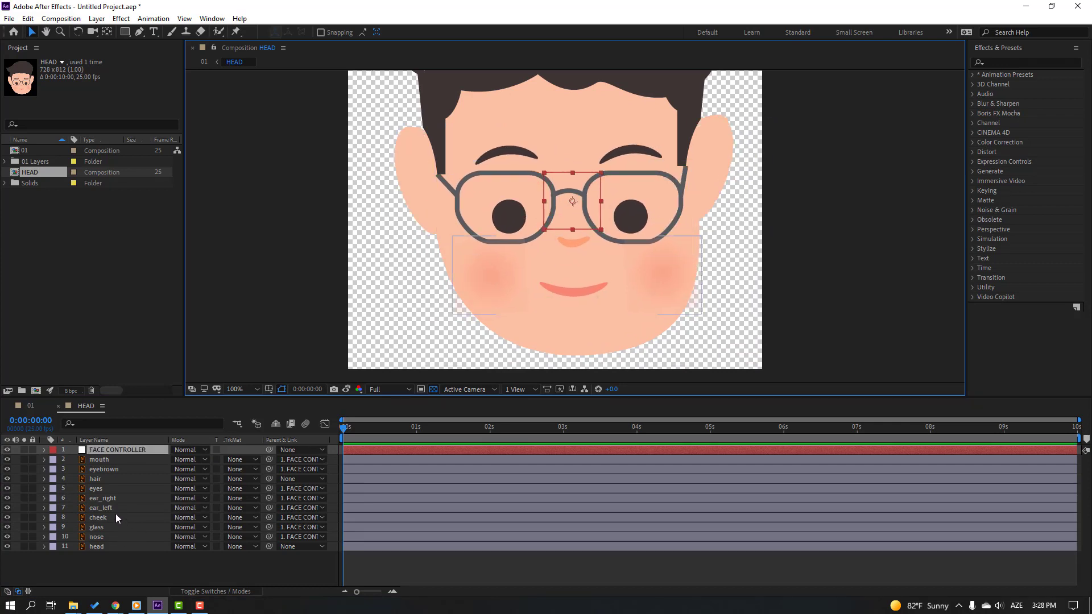
Set the parent of the ear_right and ear_left layers to None.
click(115, 498)
shift+click(106, 508)
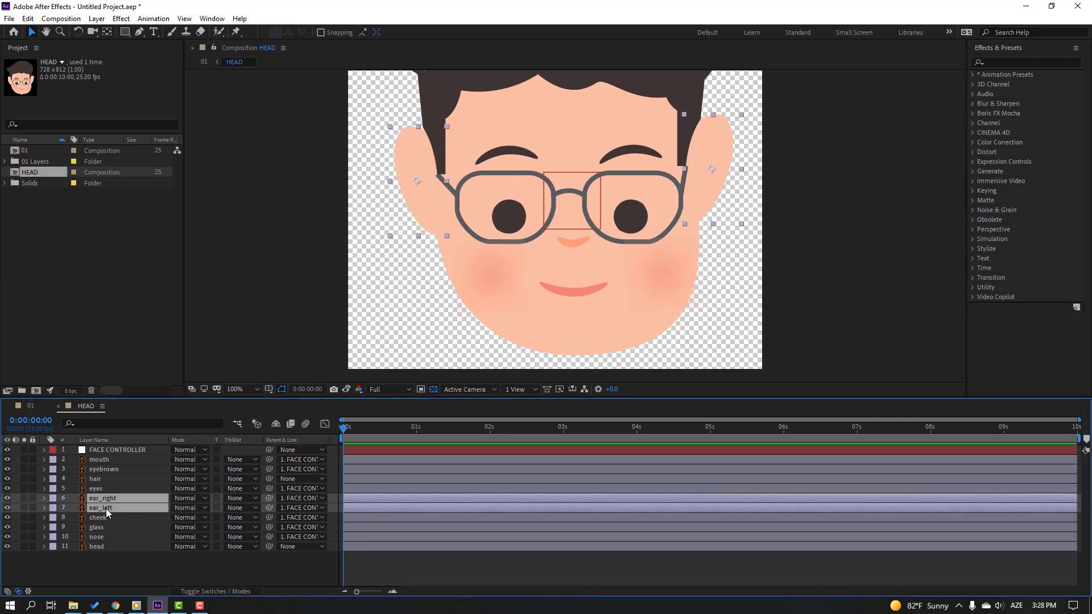
click(286, 497)
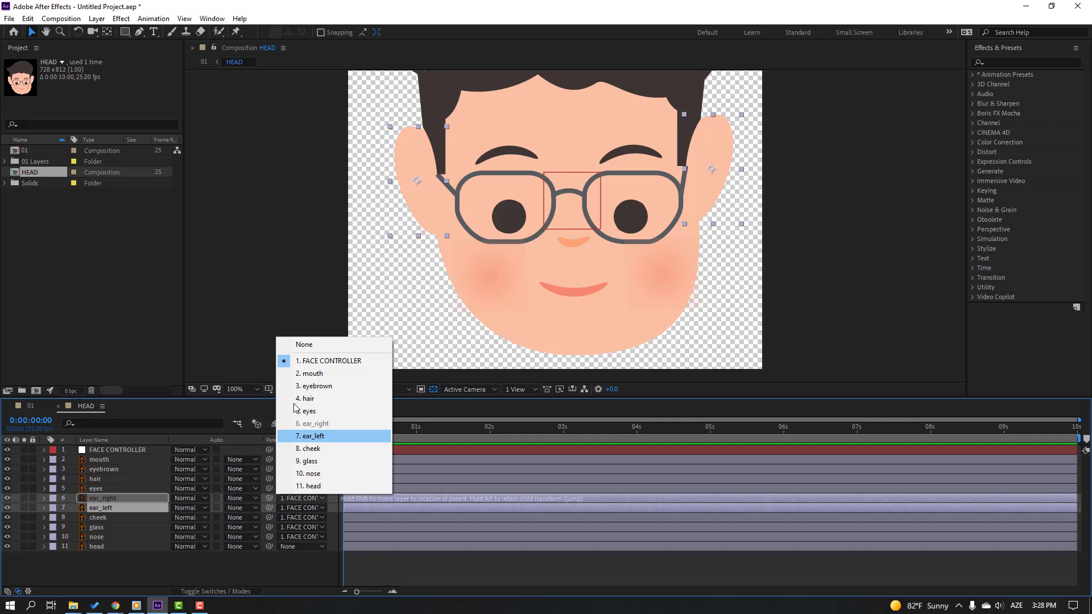
click(298, 344)
click(154, 576)
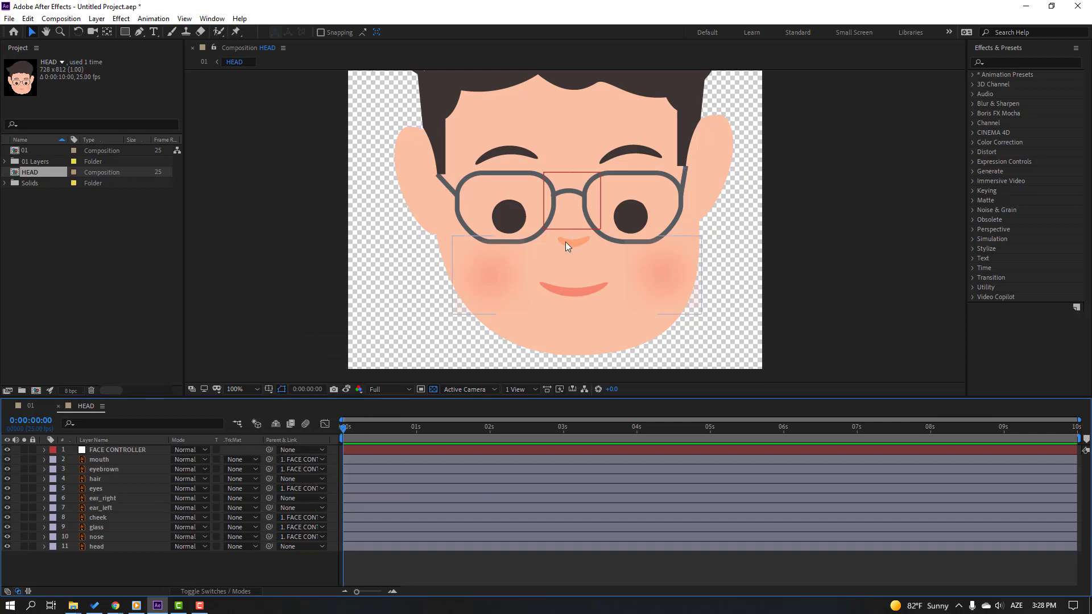
Try moving FACE CONTROLLER with the ears unparented, and undo the move.
click(133, 450)
mouse_move(576, 208)
mouse_down()
mouse_move(590, 213)
mouse_move(568, 208)
mouse_move(589, 211)
mouse_move(577, 210)
mouse_up()
key(ctrl+z)
Move the ear_right and ear_left layers below the head layer in the layer stack.
click(116, 502)
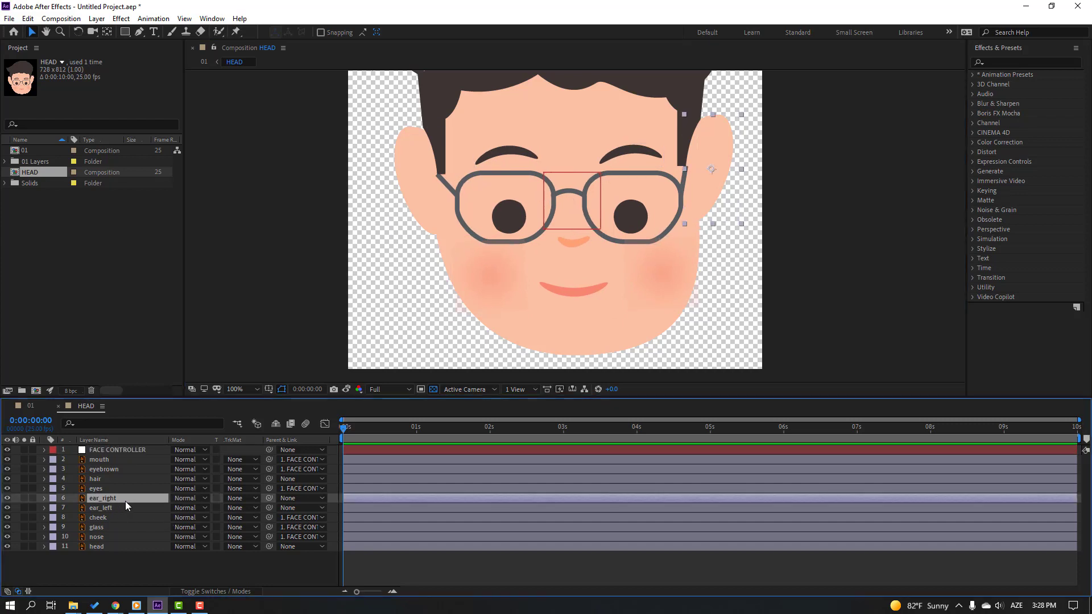
ctrl+click(112, 509)
drag(112, 506, 111, 554)
click(111, 555)
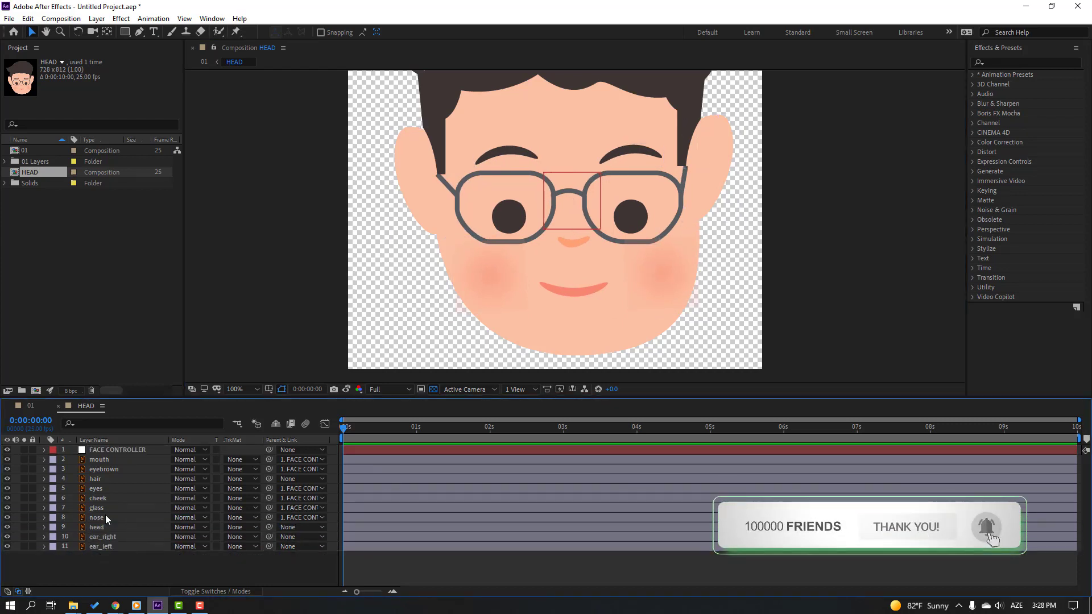
Test moving FACE CONTROLLER with the ears behind the head, and return it to its place.
click(115, 451)
mouse_move(571, 220)
mouse_down()
mouse_move(583, 218)
mouse_move(549, 223)
mouse_move(591, 219)
mouse_move(570, 220)
mouse_up()
click(84, 576)
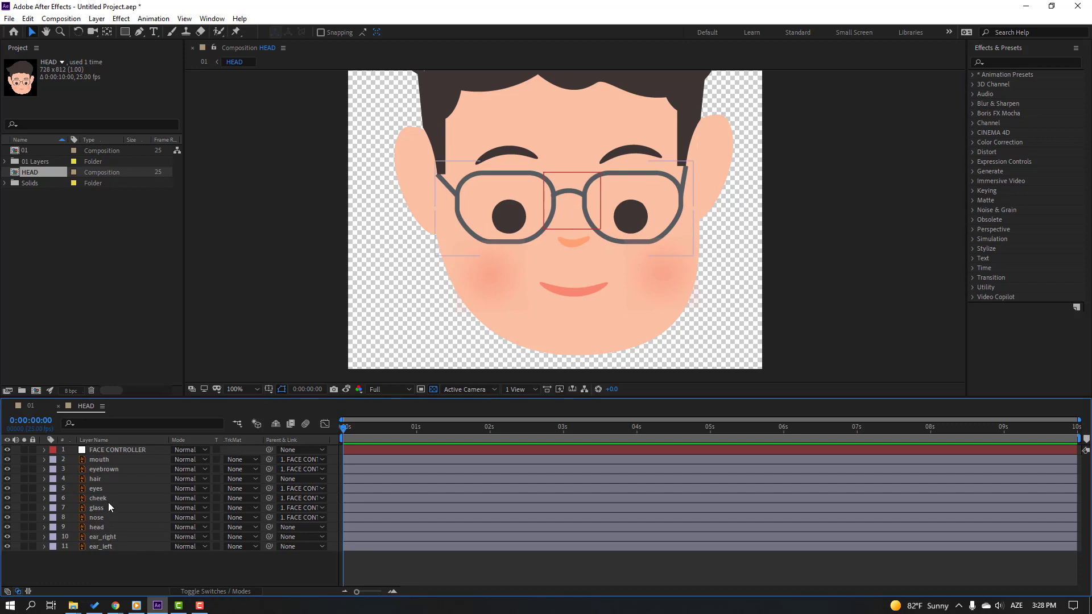
Duplicate the head layer and arrange the cheek layer between the copy, head 2, and the original head.
click(108, 500)
drag(101, 505, 128, 524)
click(104, 528)
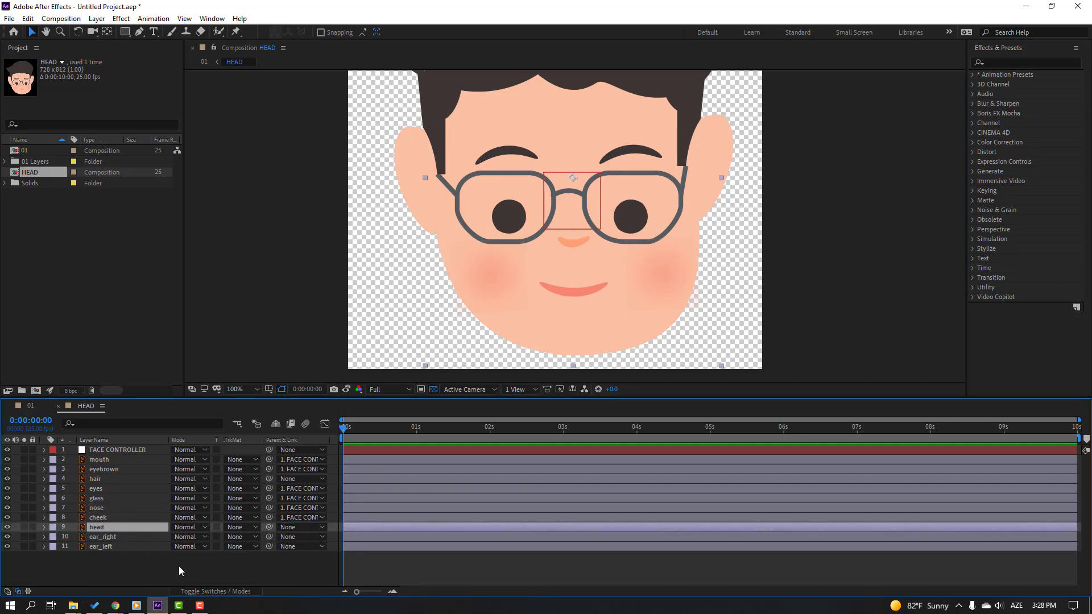
key(ctrl+d)
drag(104, 520, 114, 531)
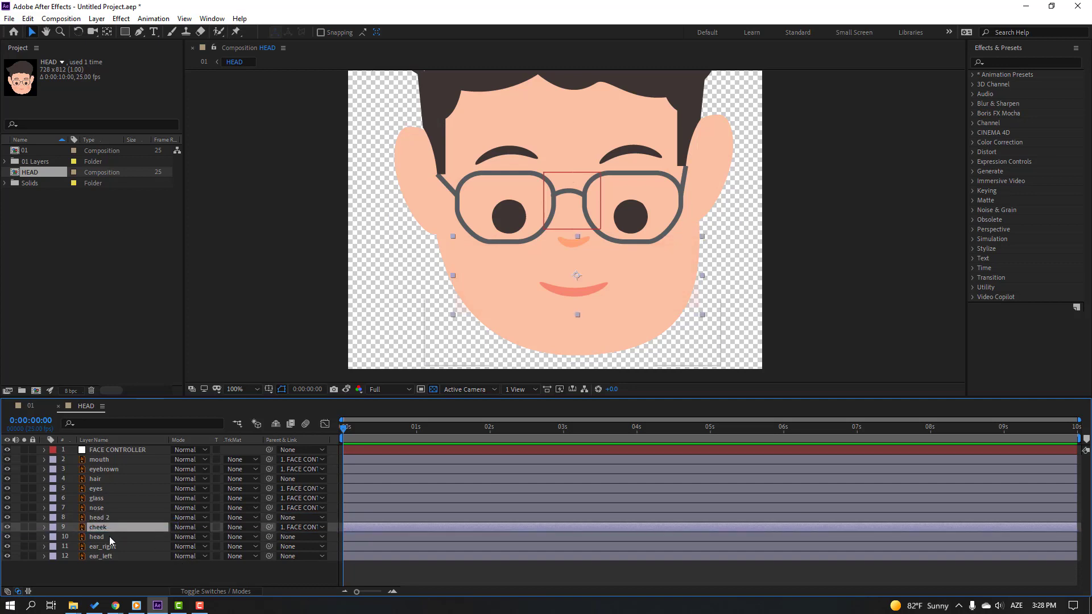
key(F2)
click(239, 530)
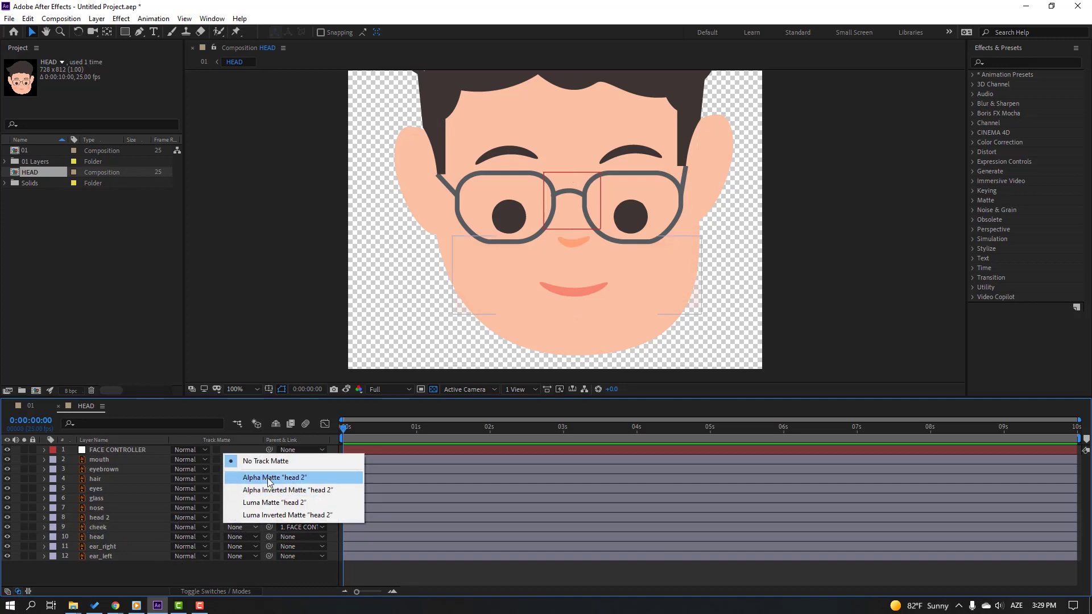
click(203, 583)
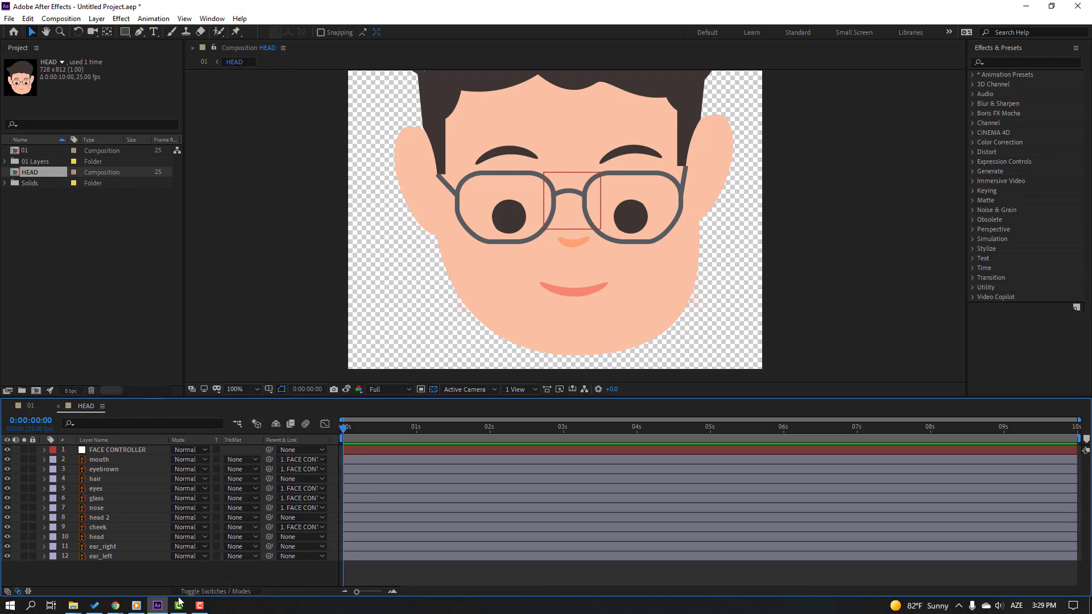
click(204, 593)
click(199, 591)
Set the cheek layer's track matte to Alpha Matte "head 2" and test it by moving FACE CONTROLLER and back.
click(157, 530)
click(257, 530)
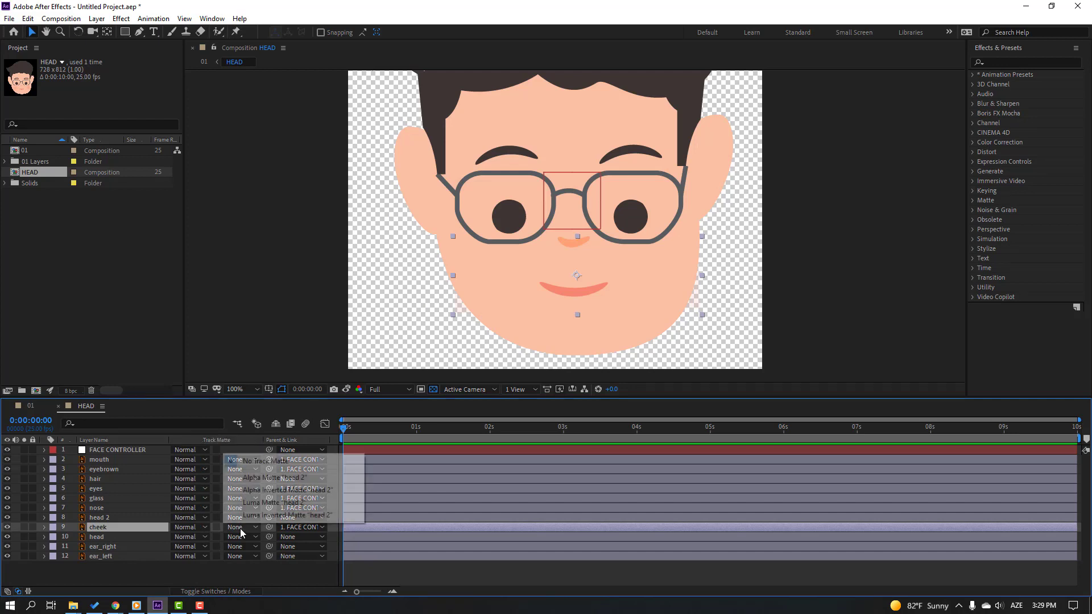
click(267, 472)
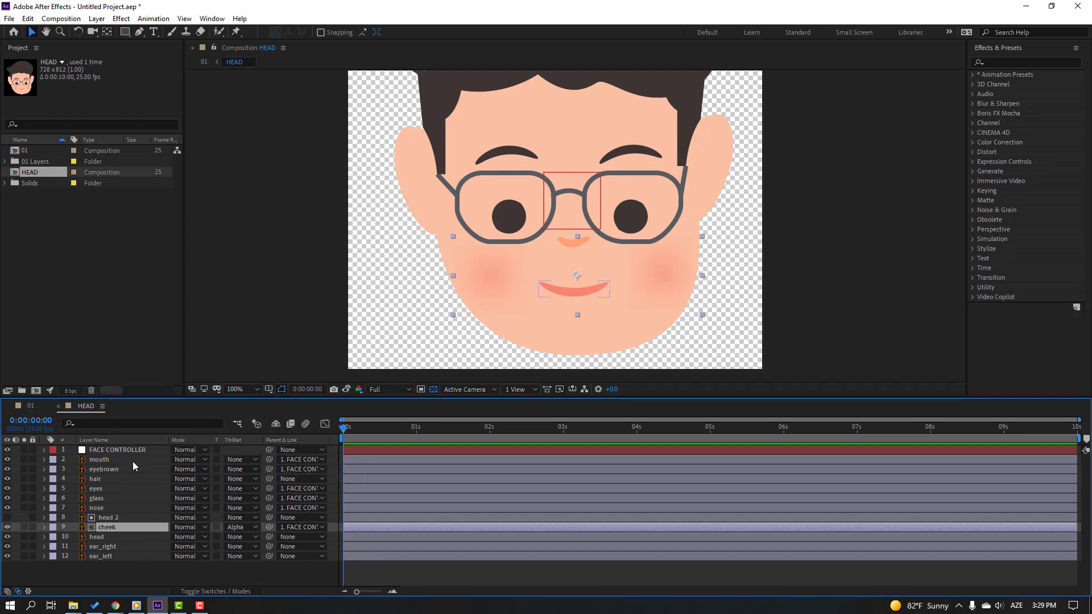
click(159, 450)
mouse_move(574, 202)
mouse_down()
mouse_move(566, 239)
mouse_move(539, 213)
mouse_move(544, 200)
mouse_move(591, 216)
mouse_move(570, 218)
mouse_up()
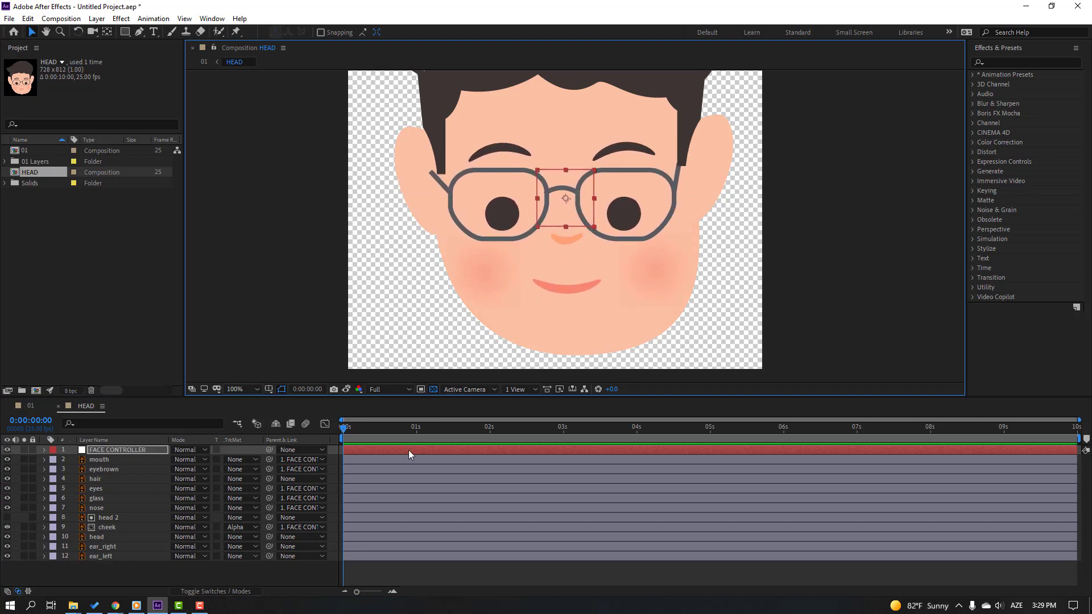
In composition 01, isolate the body layer, move its anchor point down to the waist, and show all layers again.
click(29, 406)
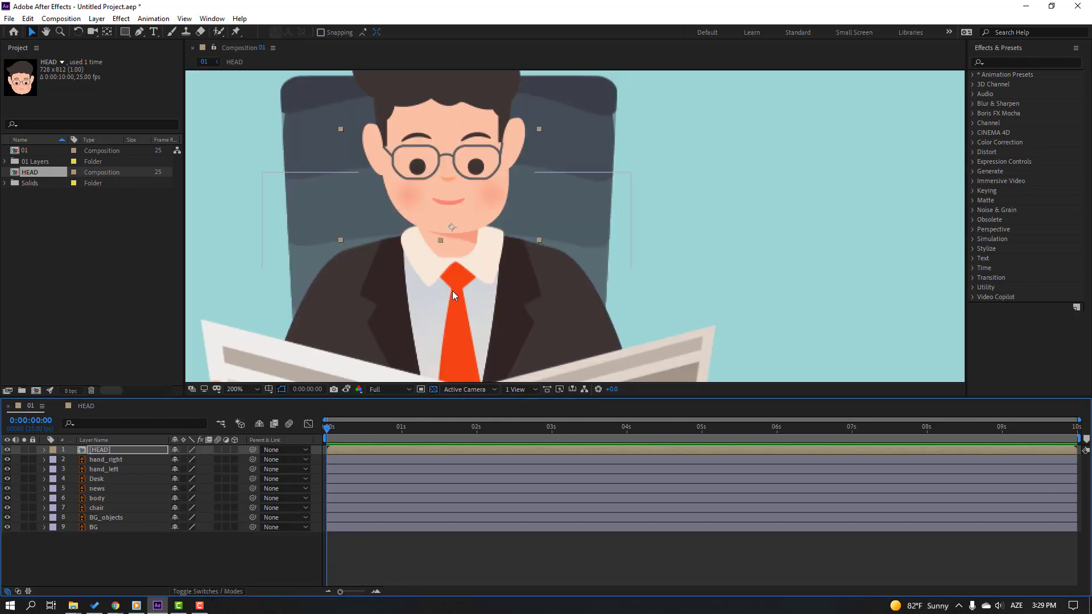
click(108, 499)
click(24, 498)
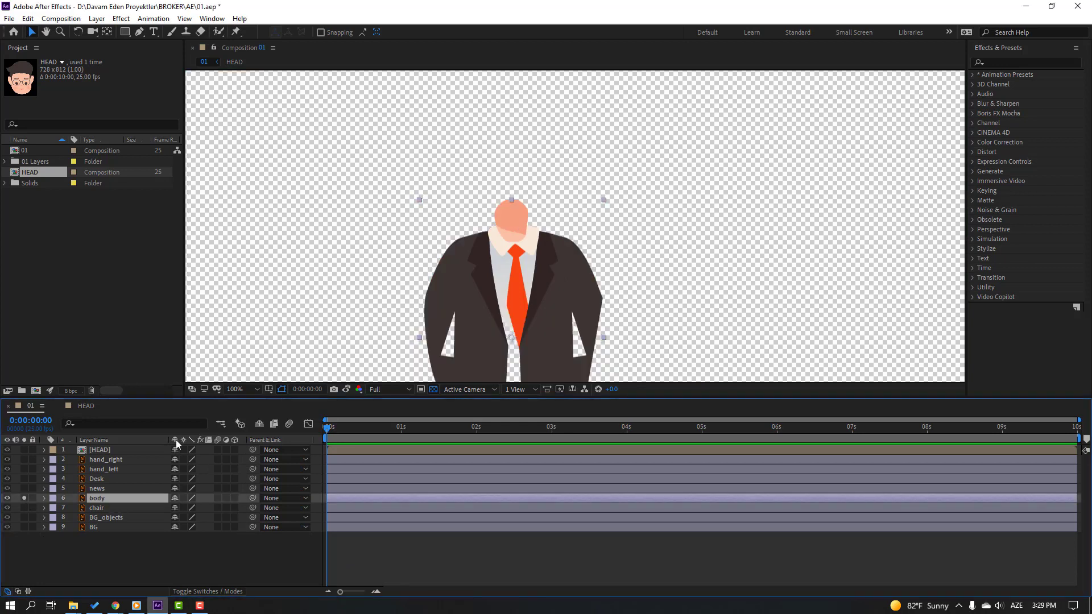
drag(499, 304, 526, 249)
click(106, 33)
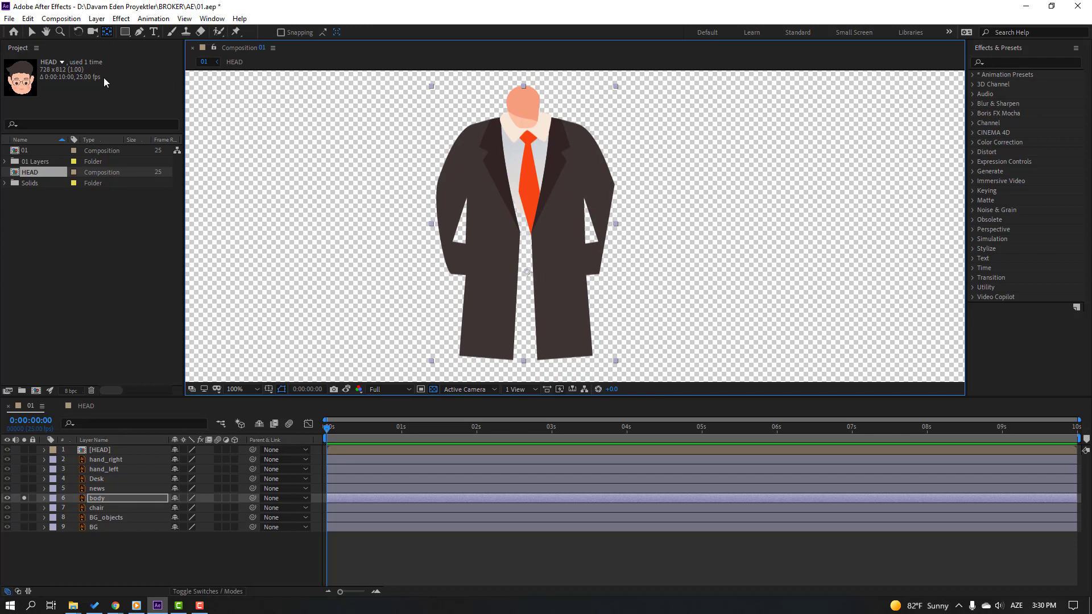
click(29, 33)
click(24, 497)
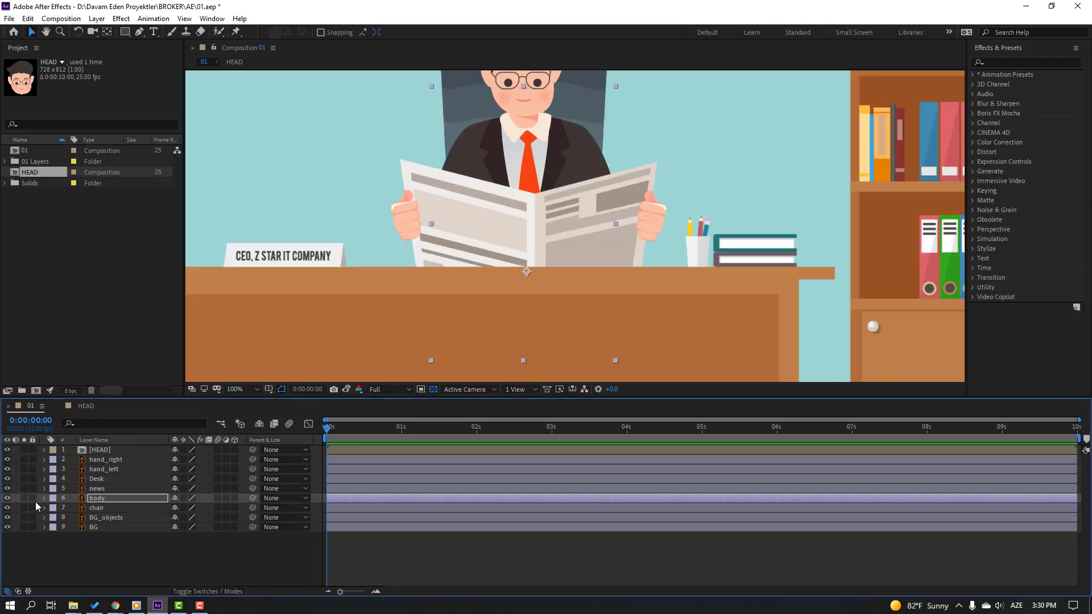
Parent the HEAD layer to the body layer.
click(94, 451)
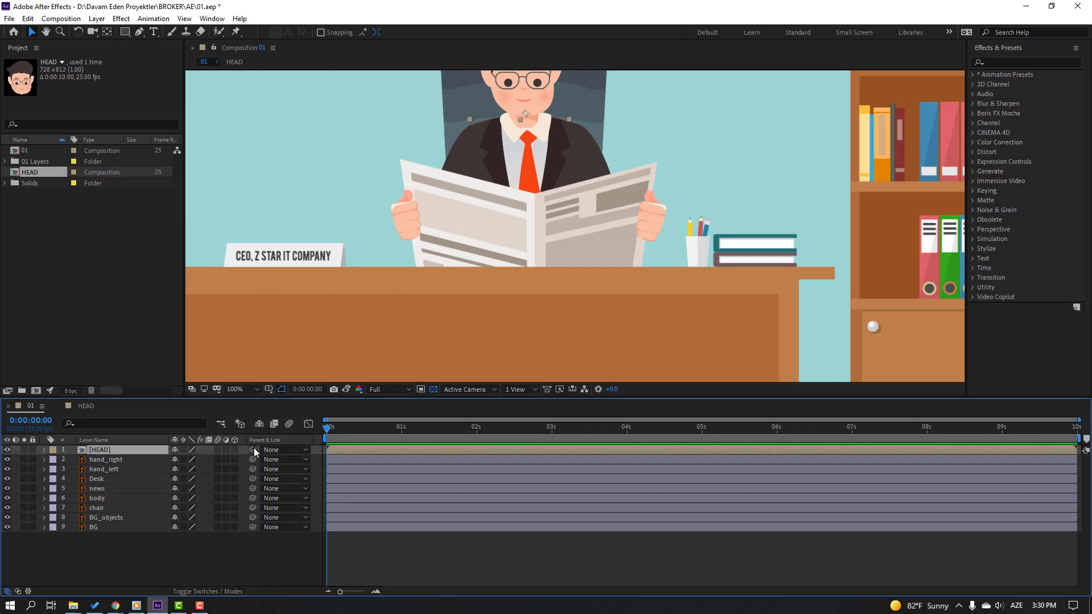
drag(254, 452, 97, 499)
click(136, 563)
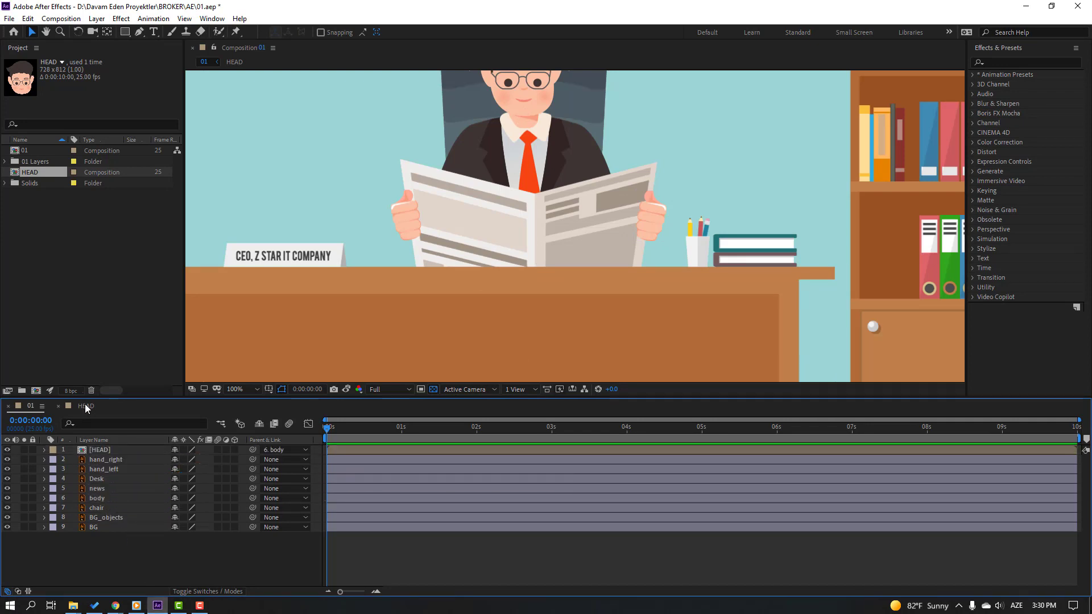
In HEAD, keyframe FACE CONTROLLER's position from 0 s to 431, 528 at 0:00:13, hold until about 1 s, and set 357, 524 at 0:01:09.
click(86, 405)
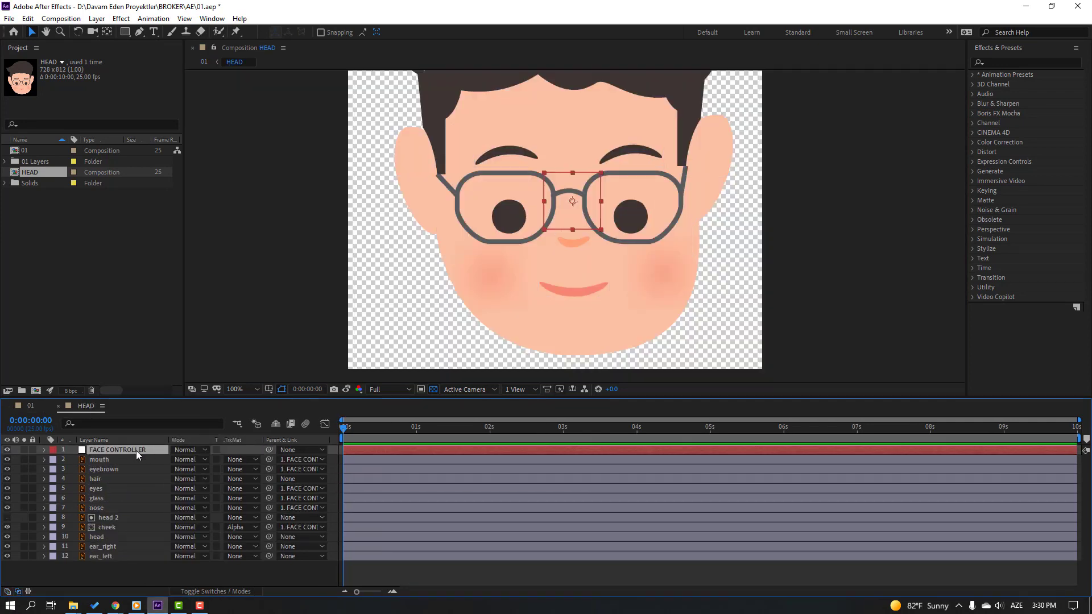
key(p)
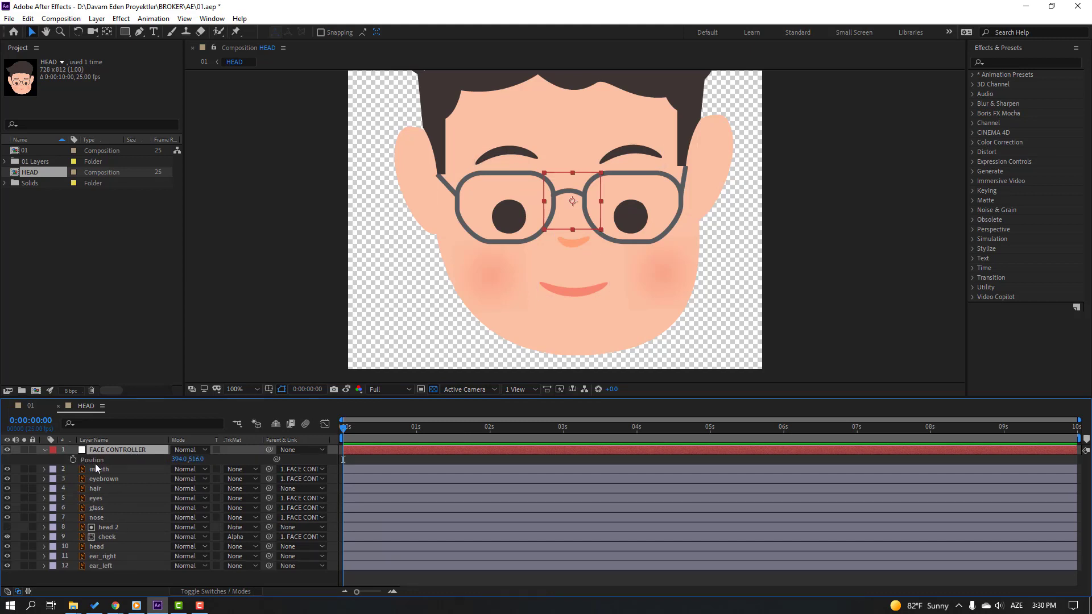
click(73, 460)
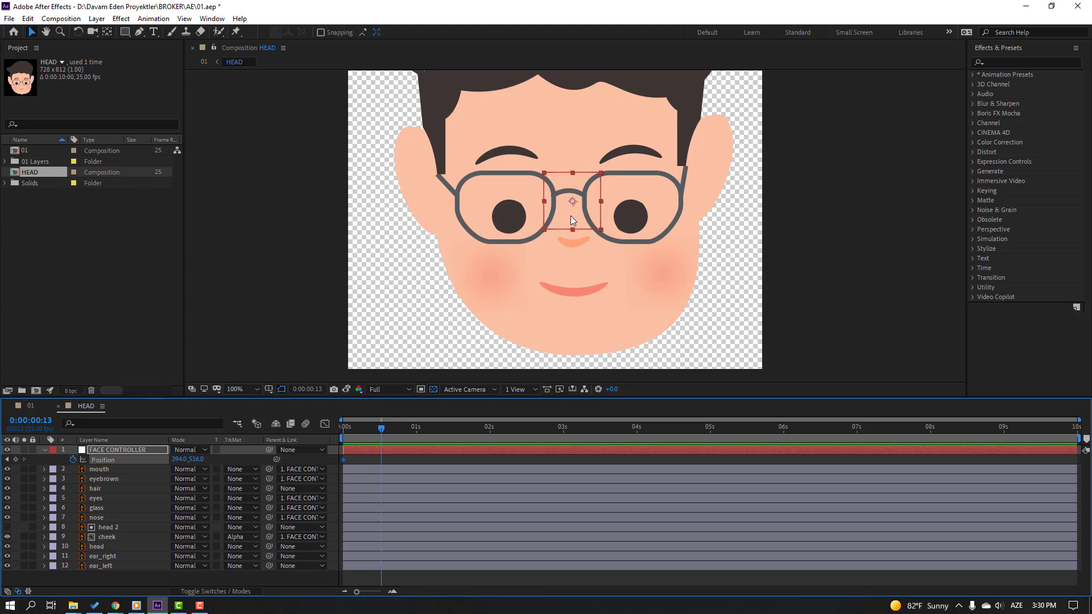
drag(570, 216, 592, 222)
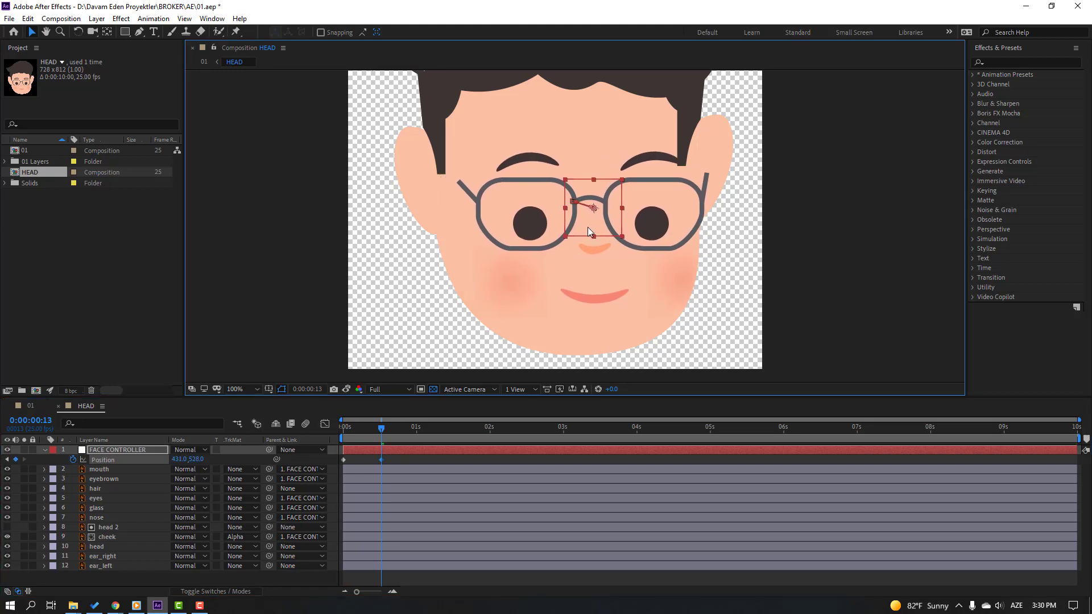
mouse_move(382, 433)
mouse_down()
mouse_move(354, 433)
mouse_move(382, 433)
mouse_up()
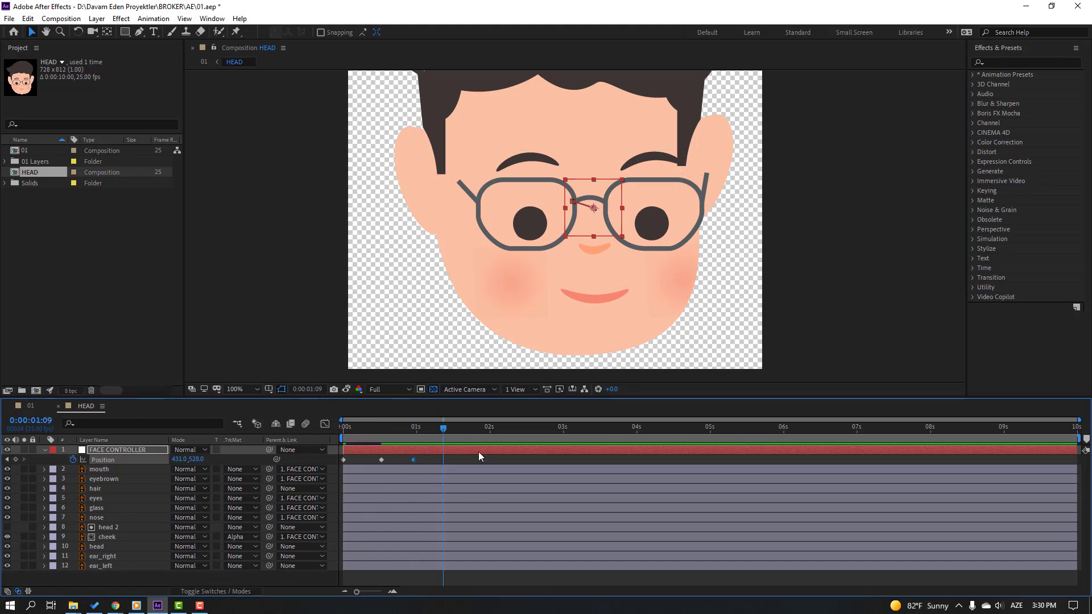
drag(602, 223, 556, 224)
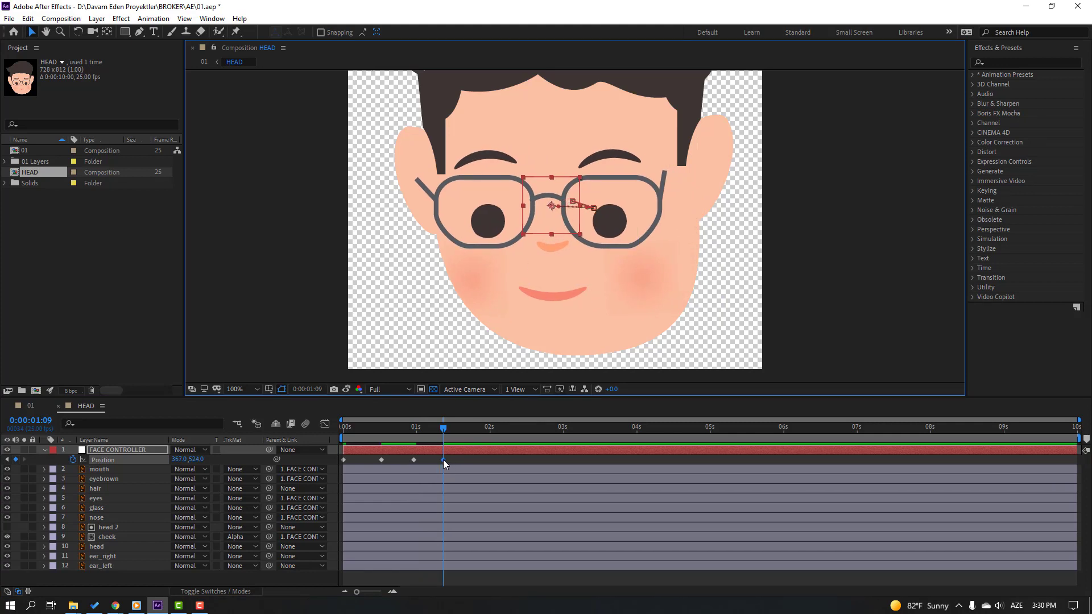
Delay FACE CONTROLLER's last position keyframe slightly, apply Easy Ease to all four position keyframes, and preview the motion.
drag(443, 459, 334, 469)
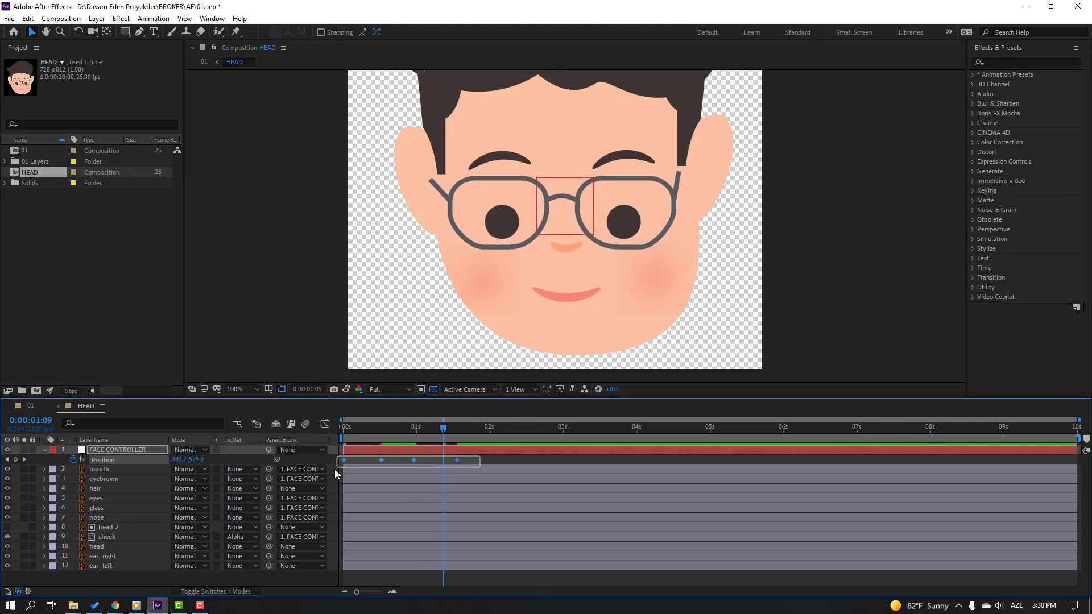
right_click(343, 459)
mouse_move(414, 454)
click(514, 488)
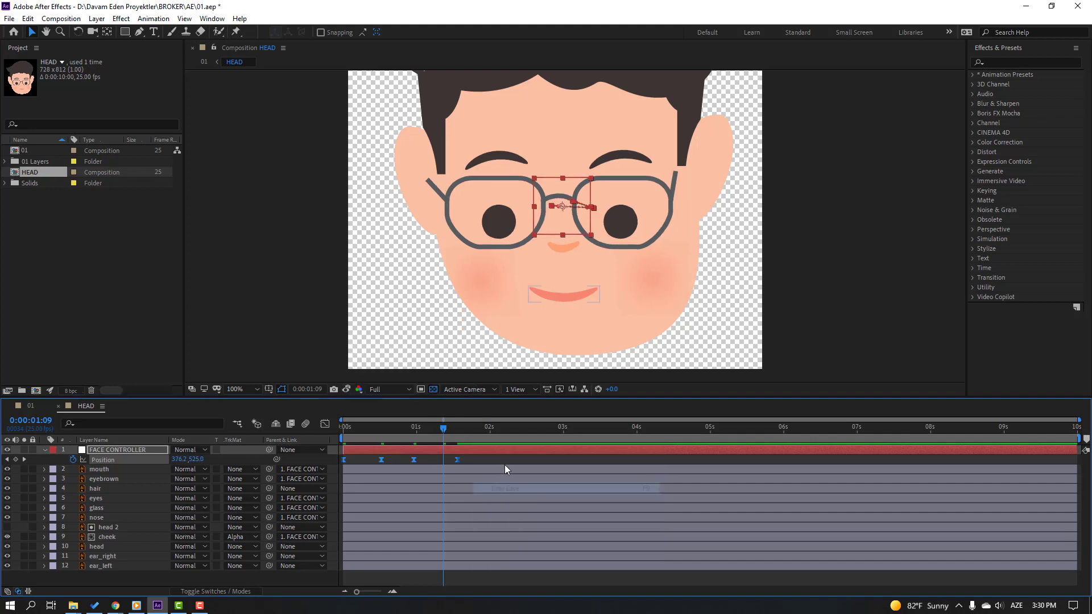
key(space)
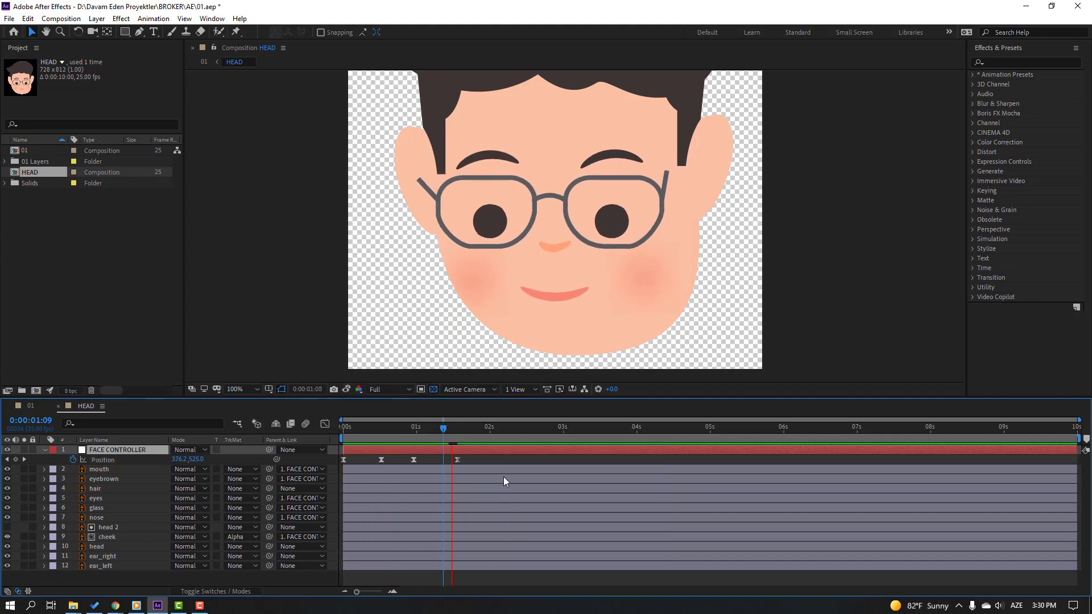
key(space)
Stretch the four FACE CONTROLLER position keyframes proportionally so the last one sits at about 0:02:11, and preview the slower motion.
drag(483, 459, 329, 464)
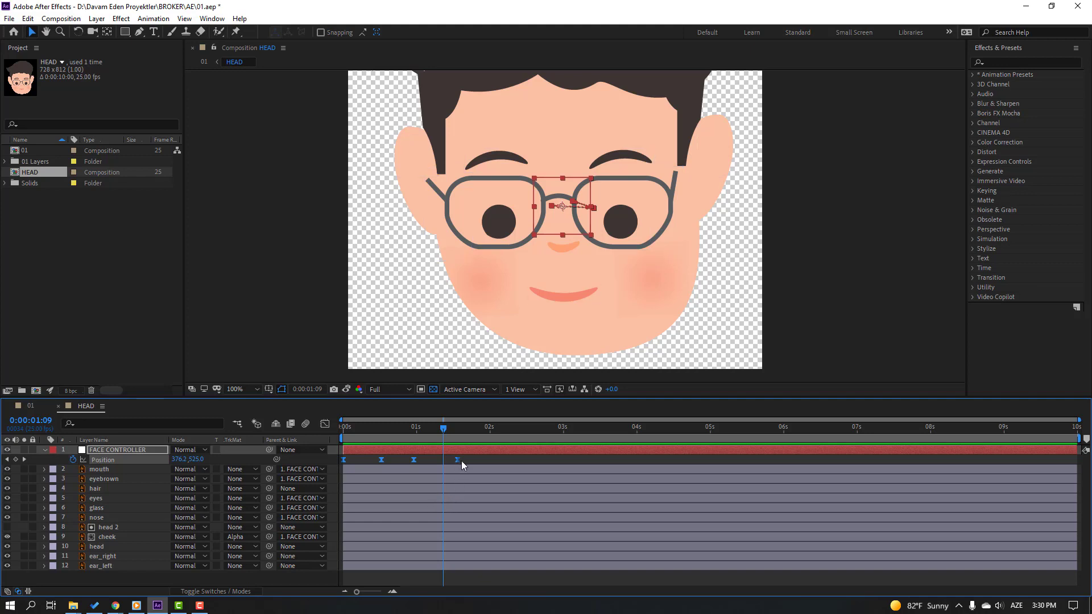
drag(462, 461, 542, 459)
click(543, 459)
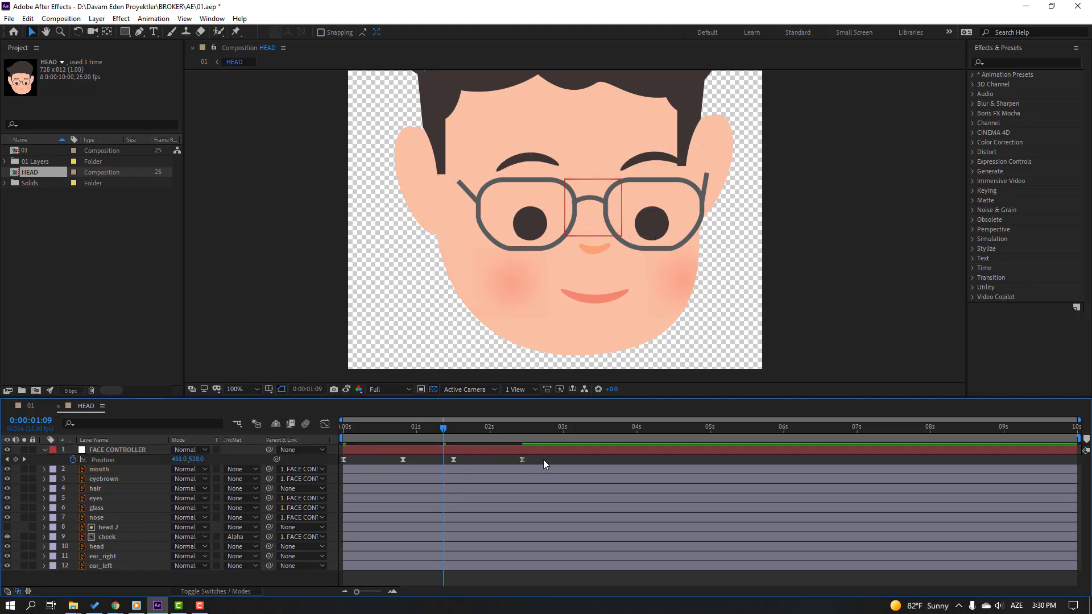
key(space)
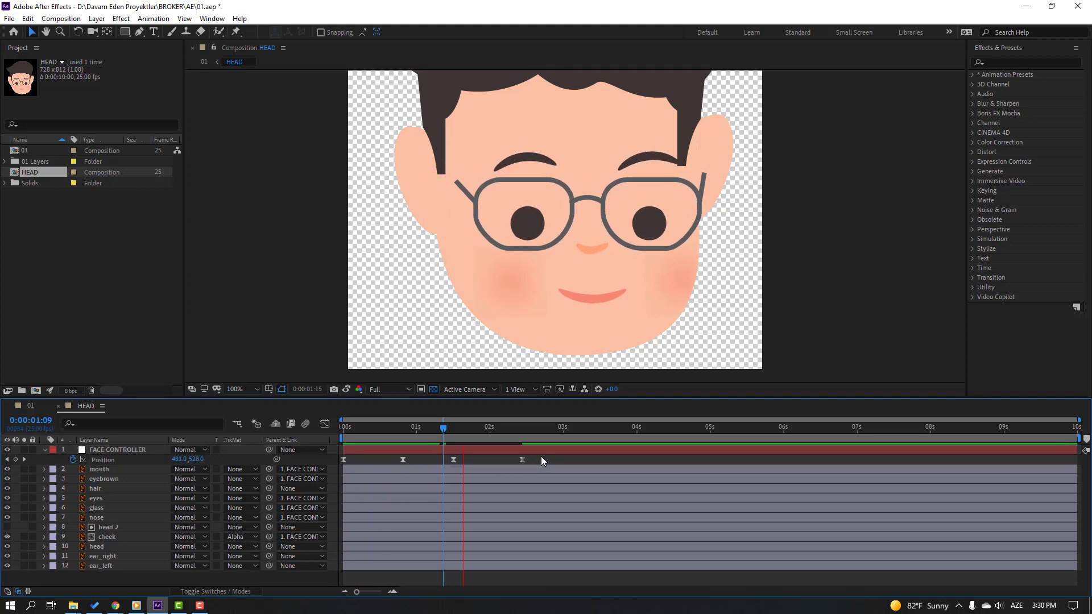
Add a FACE CONTROLLER position hold keyframe at 0:03:04, move the null to 422, 540 at 0:03:24, and preview the animation.
click(566, 429)
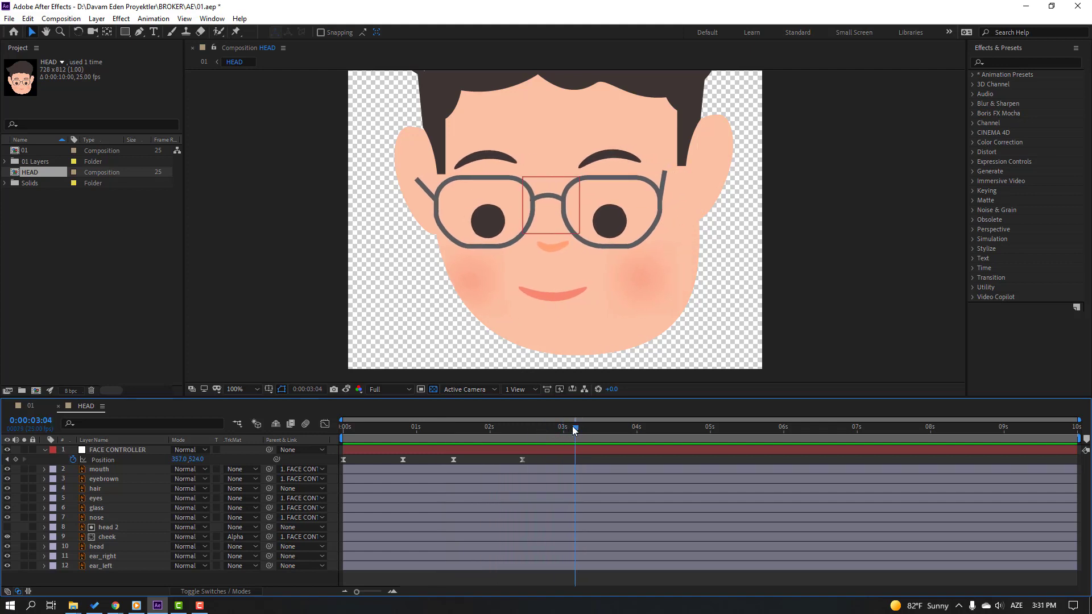
click(16, 460)
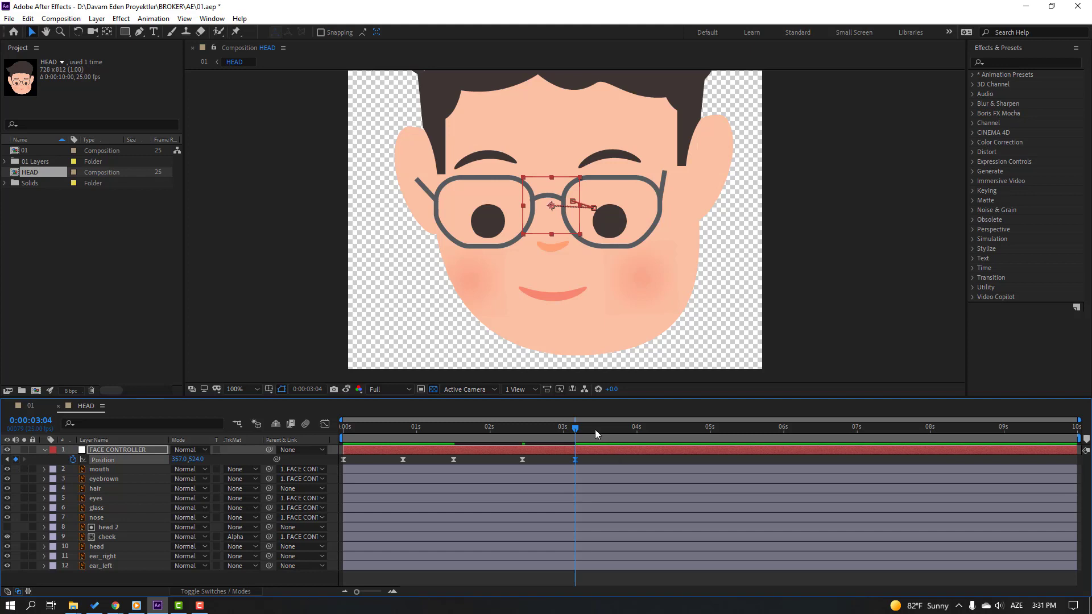
drag(628, 431, 633, 431)
drag(543, 226, 582, 236)
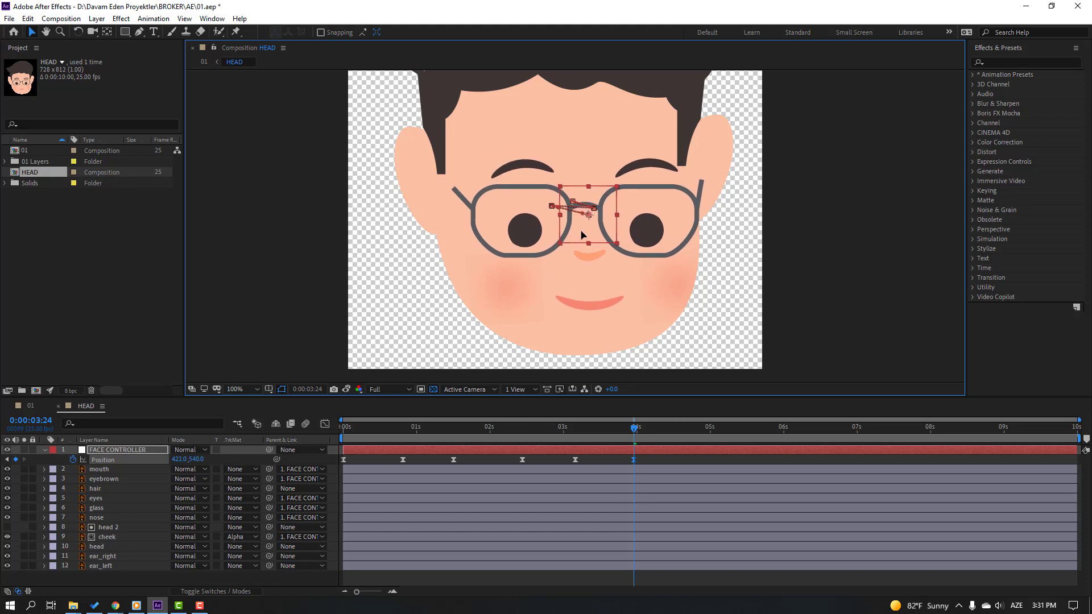
drag(541, 429, 569, 428)
key(space)
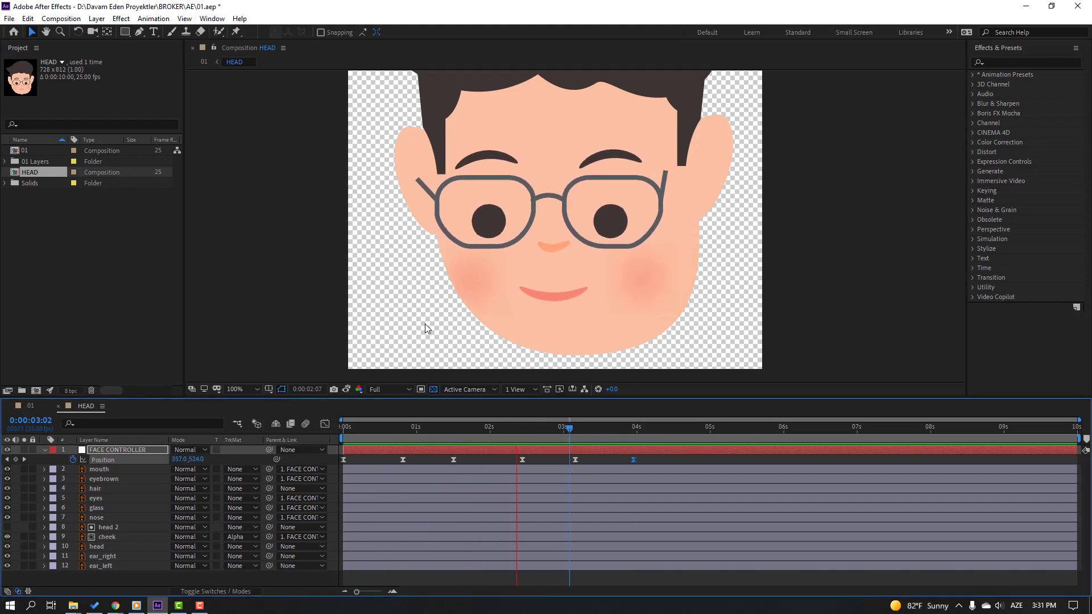
scroll(433, 322, down, 1)
scroll(438, 322, up, 1)
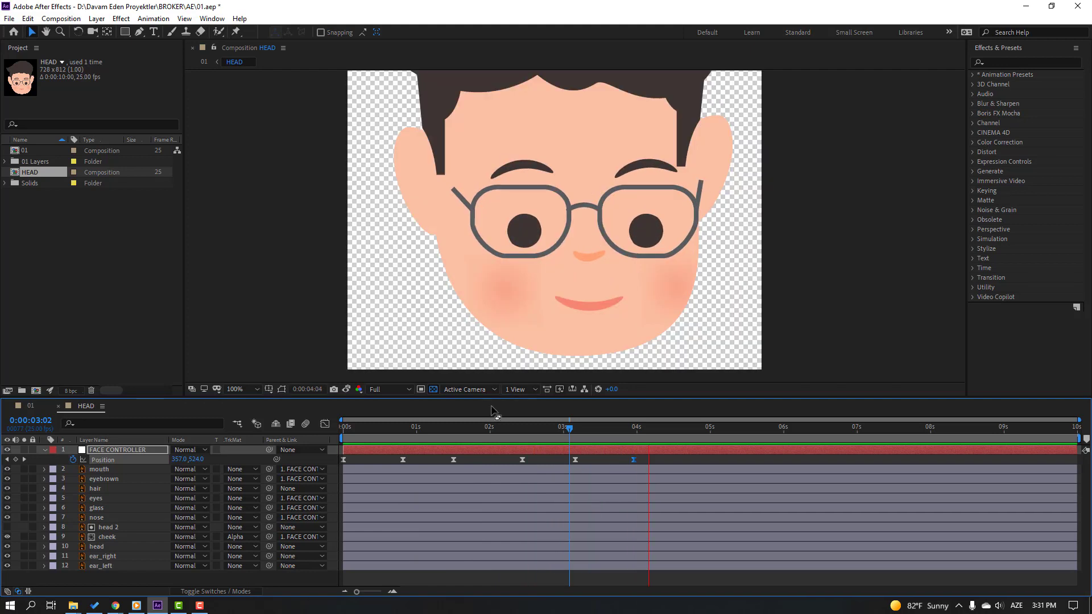
Keyframe the eyes layer's position from 0 s, shift it to 65, 83.9 just after 0:00:20, and hold it with a keyframe at 0:01:13.
drag(492, 427, 313, 437)
click(117, 499)
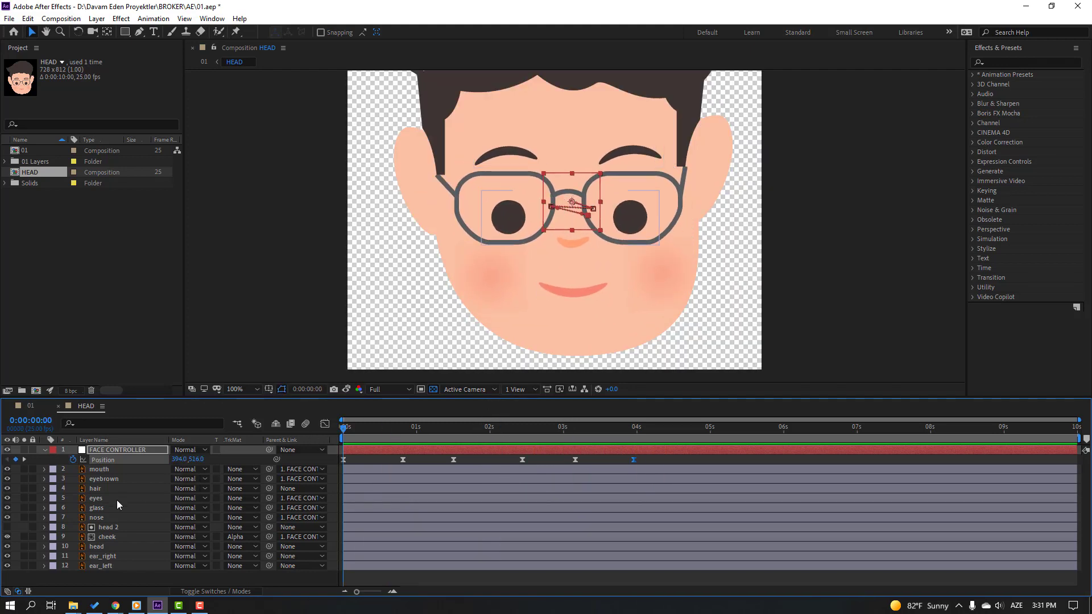
key(p)
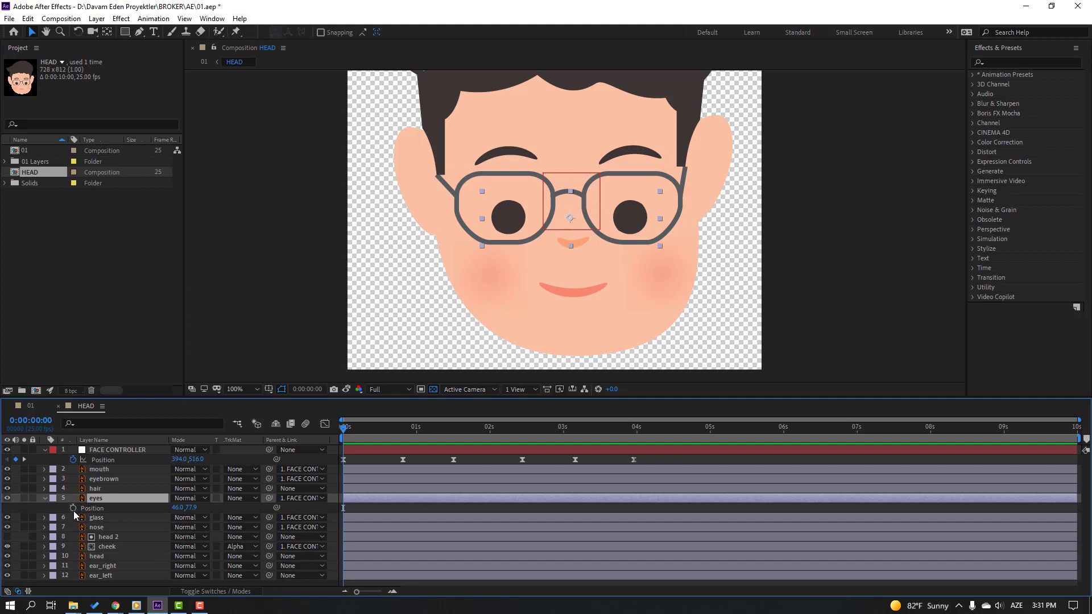
click(73, 509)
drag(343, 433, 402, 433)
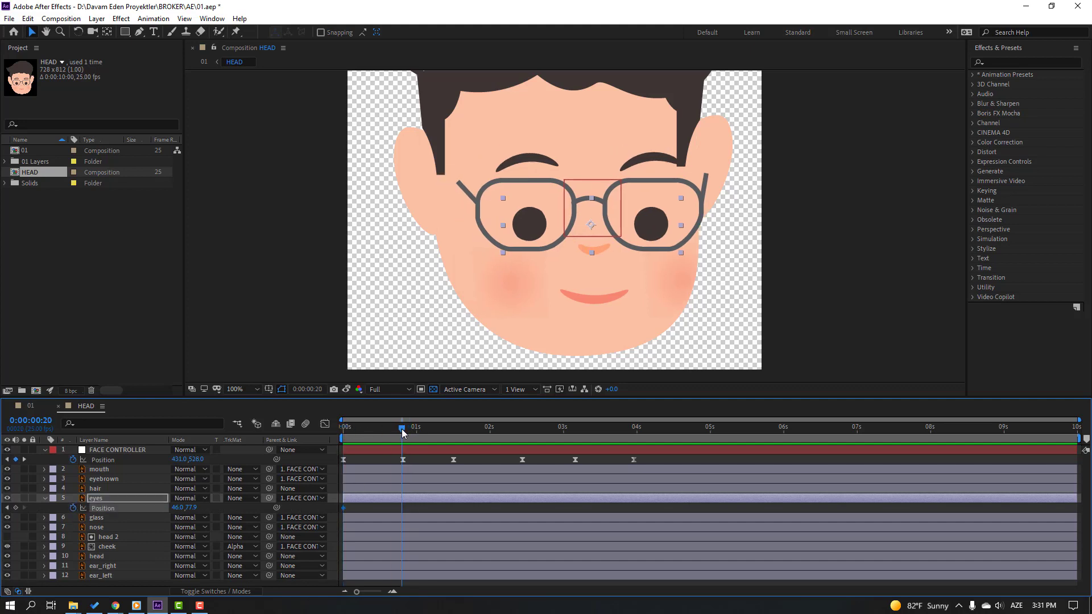
key(Page_Down)
drag(521, 226, 533, 229)
mouse_move(404, 432)
mouse_down()
mouse_move(320, 434)
mouse_move(419, 432)
mouse_up()
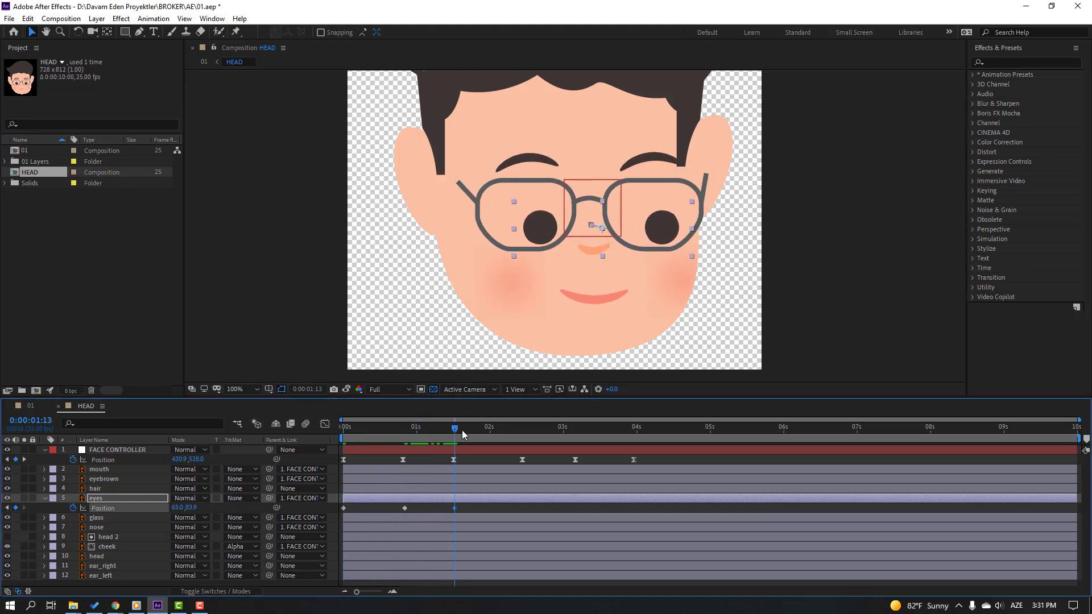
Move the eyes to 22, 77.9 at 0:02:11, hold that position with a keyframe at 0:03:04, and set 62, 77.9 at 0:03:24.
drag(455, 435, 521, 436)
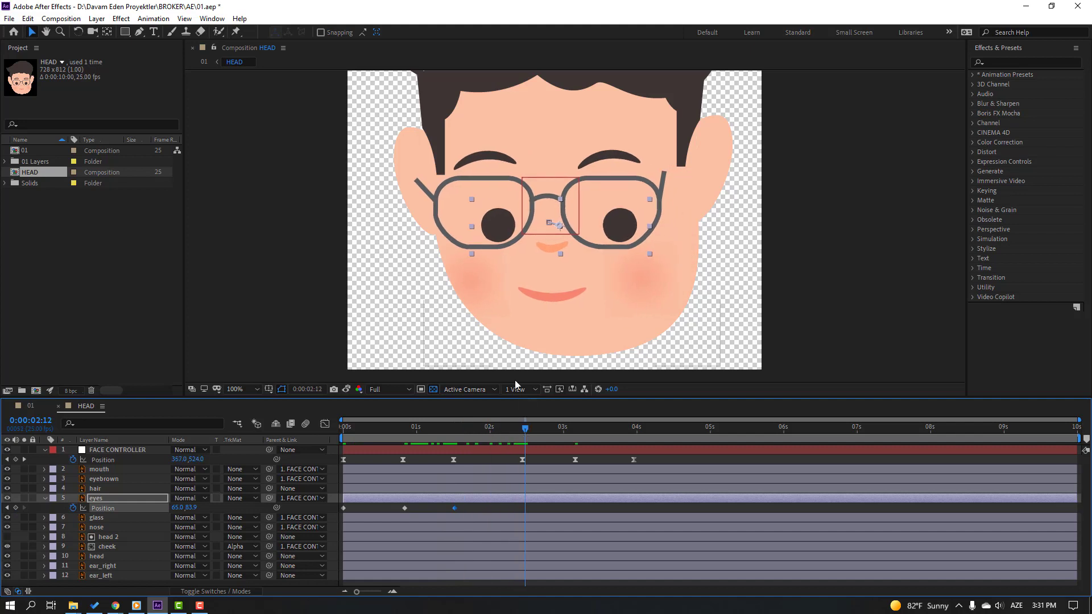
drag(497, 237, 472, 235)
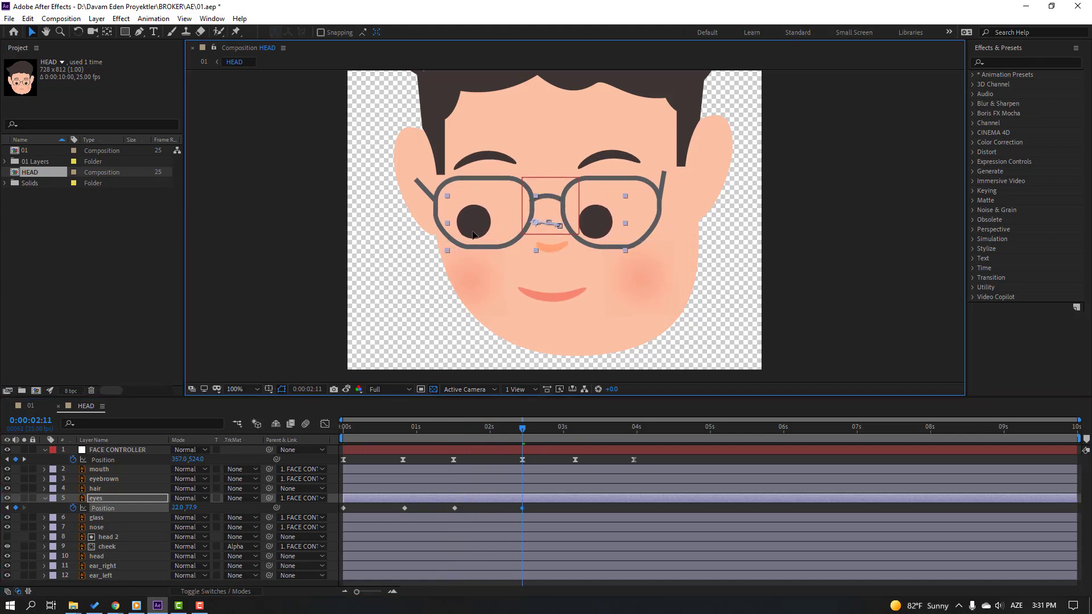
click(576, 433)
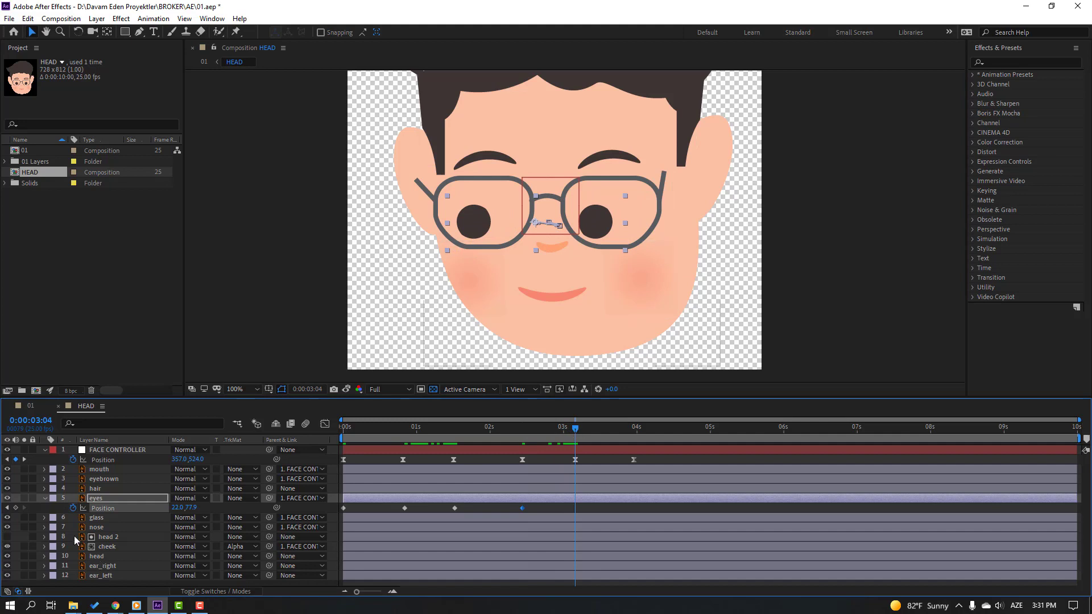
drag(575, 427, 633, 428)
drag(505, 228, 527, 228)
Apply Easy Ease to all position keyframes of the eyes layer and preview the face animation.
drag(651, 513, 341, 510)
right_click(343, 507)
mouse_move(432, 500)
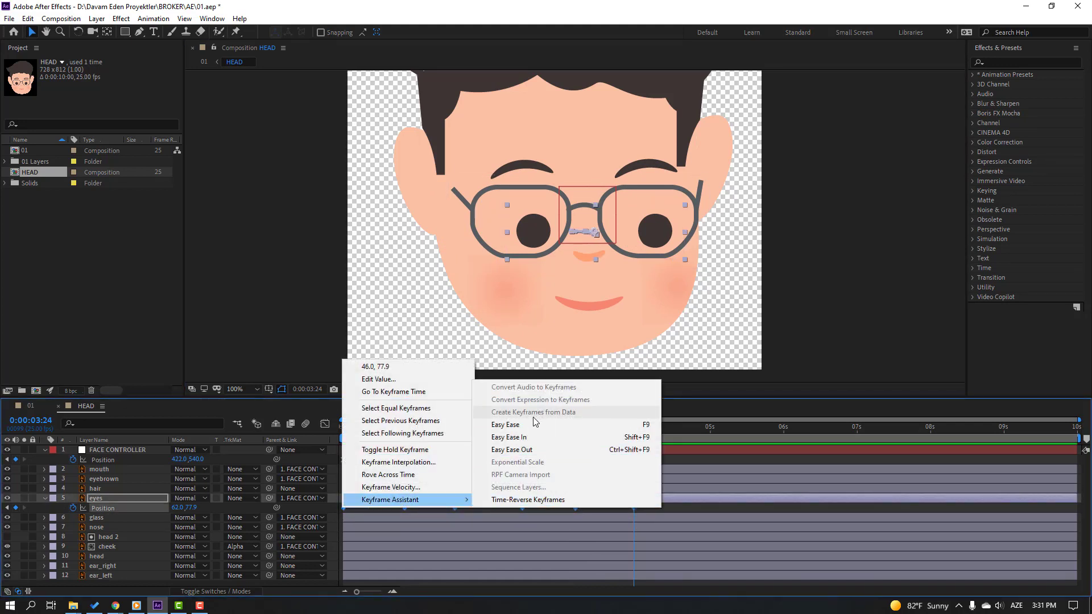
click(506, 425)
click(678, 505)
key(space)
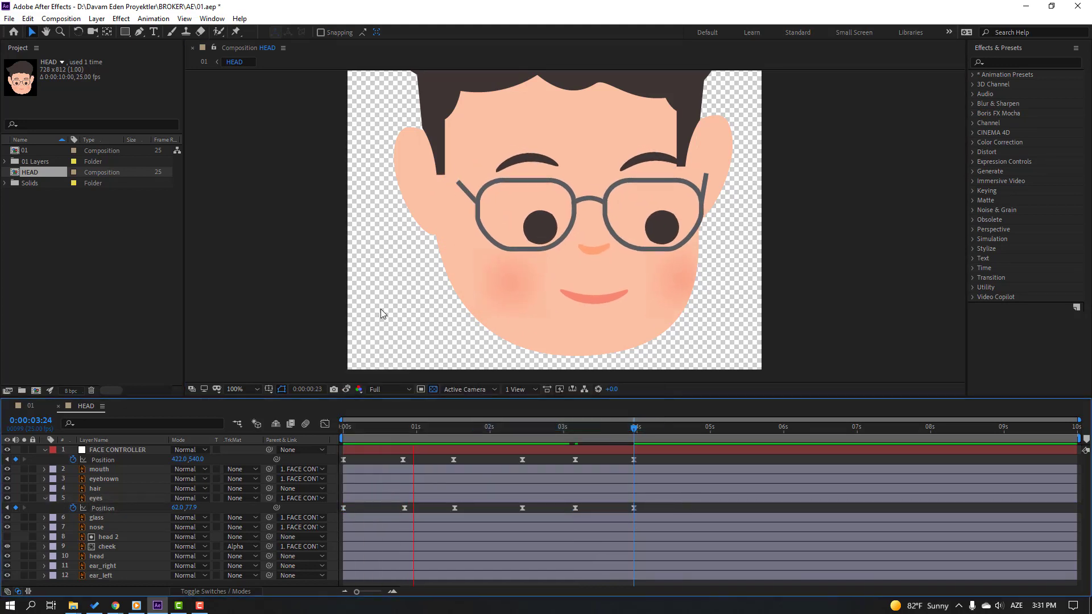
Preview the animated head within the full office scene in composition 01.
key(comma)
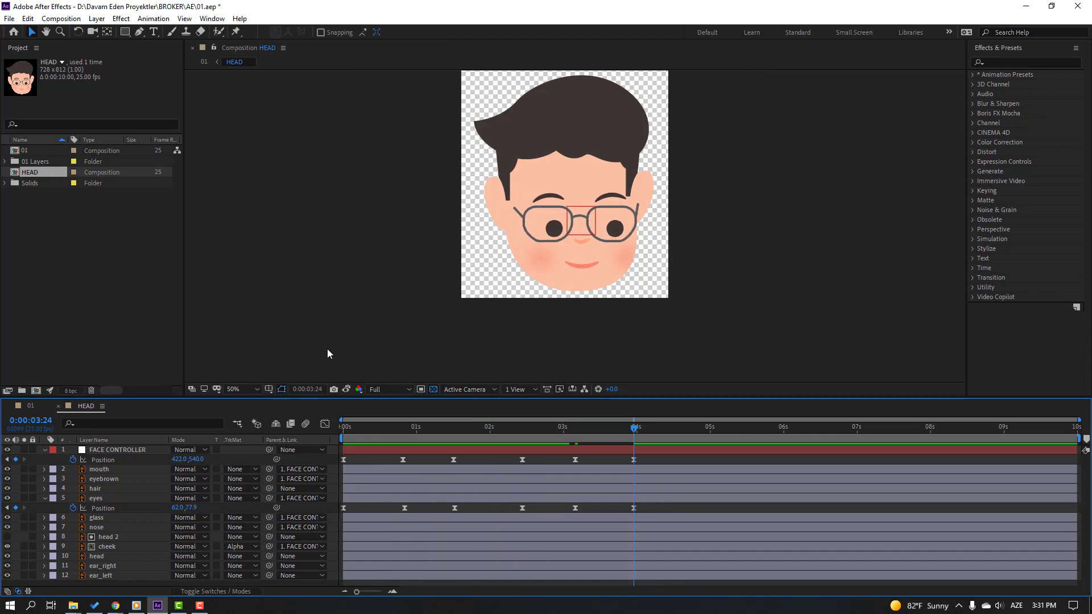
click(28, 405)
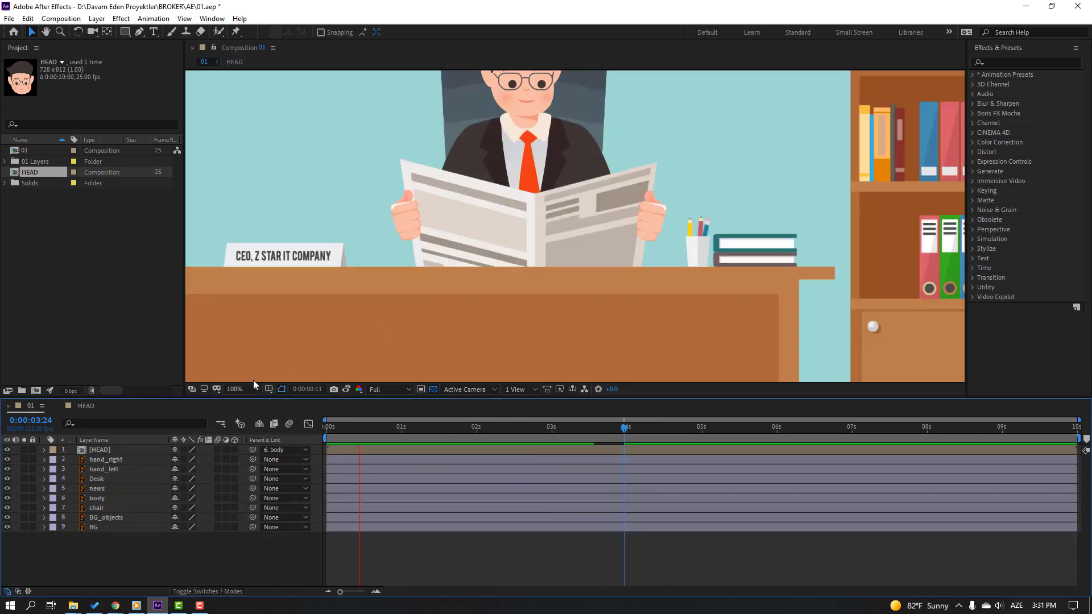
key(comma)
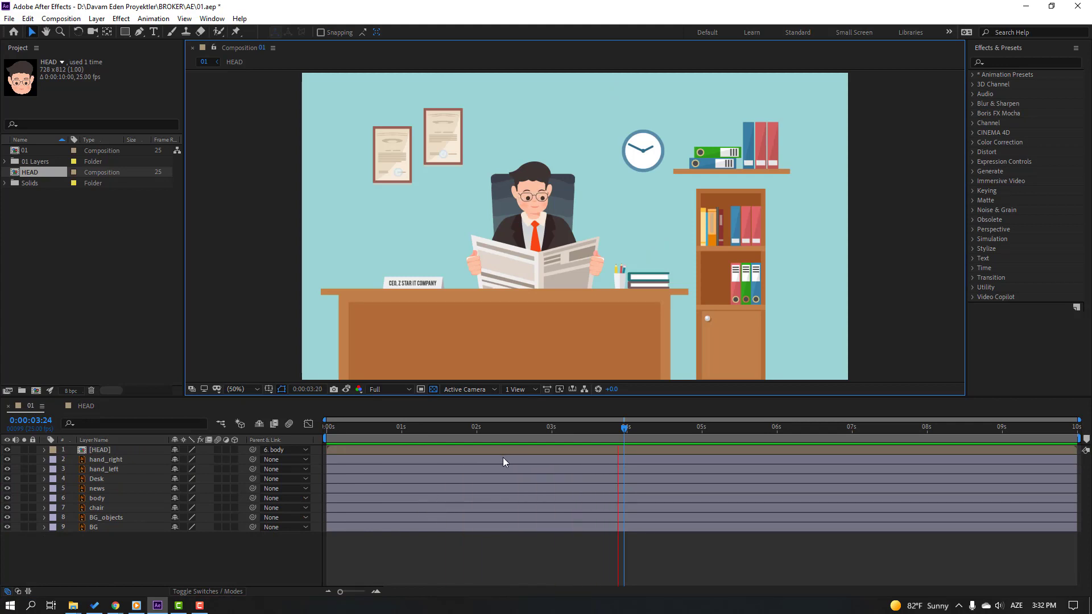
key(space)
Back in HEAD, add a FACE CONTROLLER position hold keyframe at 0:04:09, raise the null to 415, 511 at 0:04:24, and return to 0:04:09.
click(84, 406)
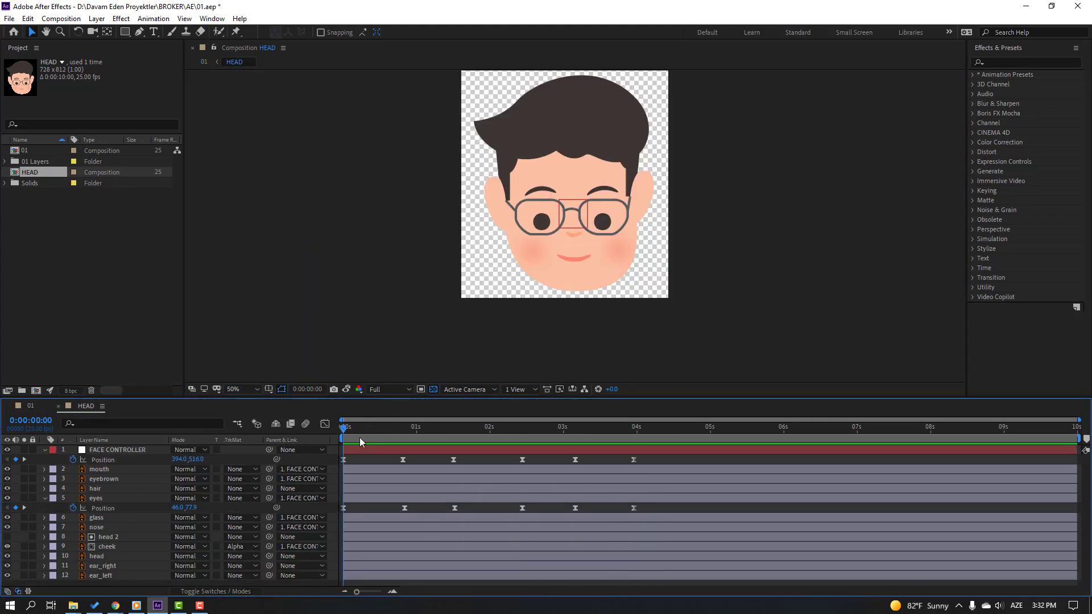
drag(425, 430, 663, 436)
scroll(604, 302, up, 2)
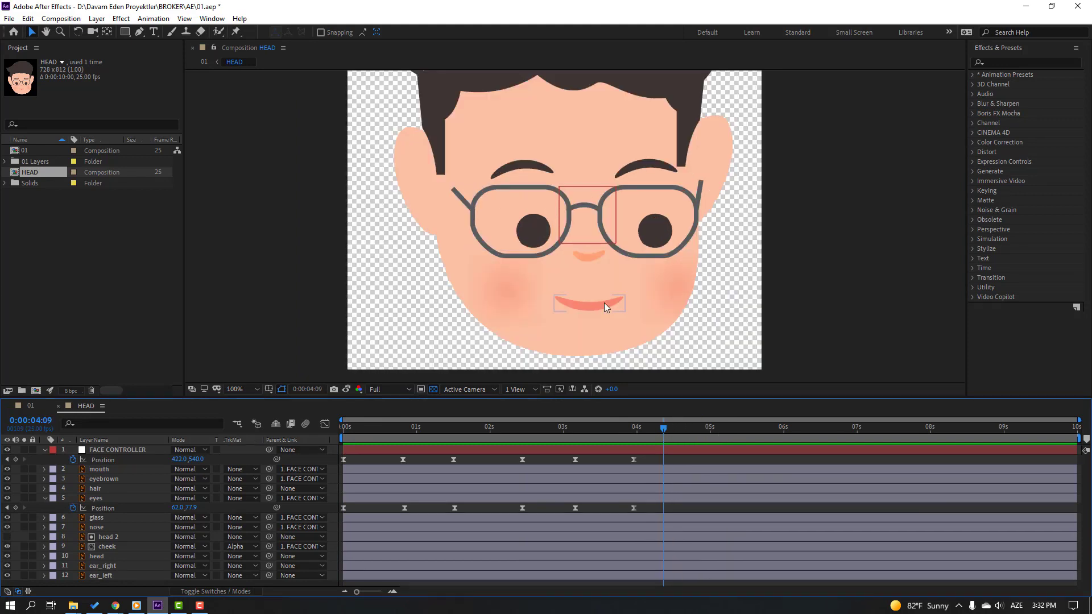
click(125, 450)
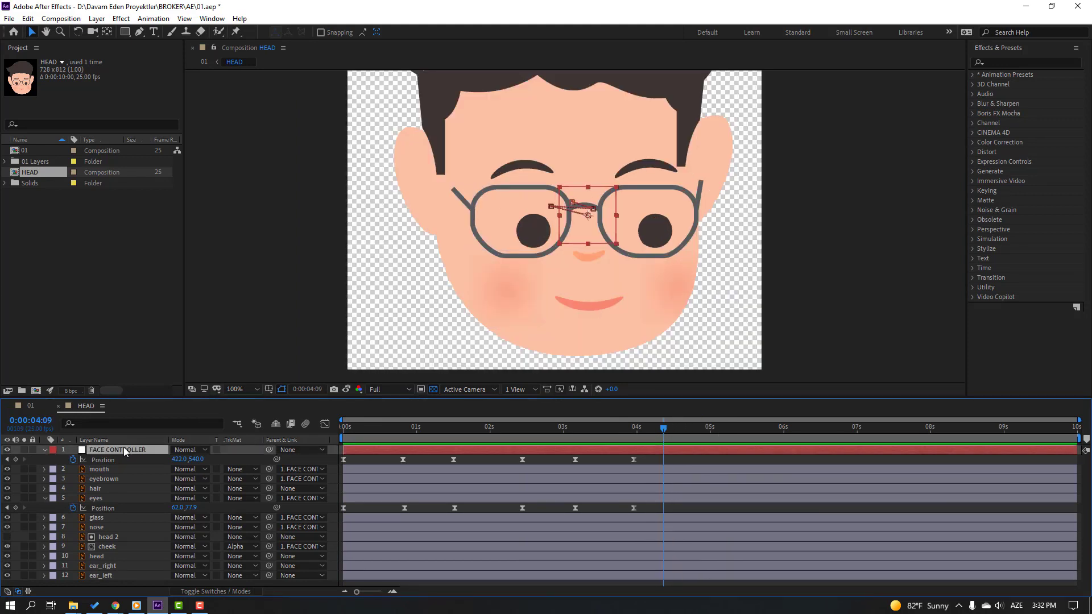
click(15, 459)
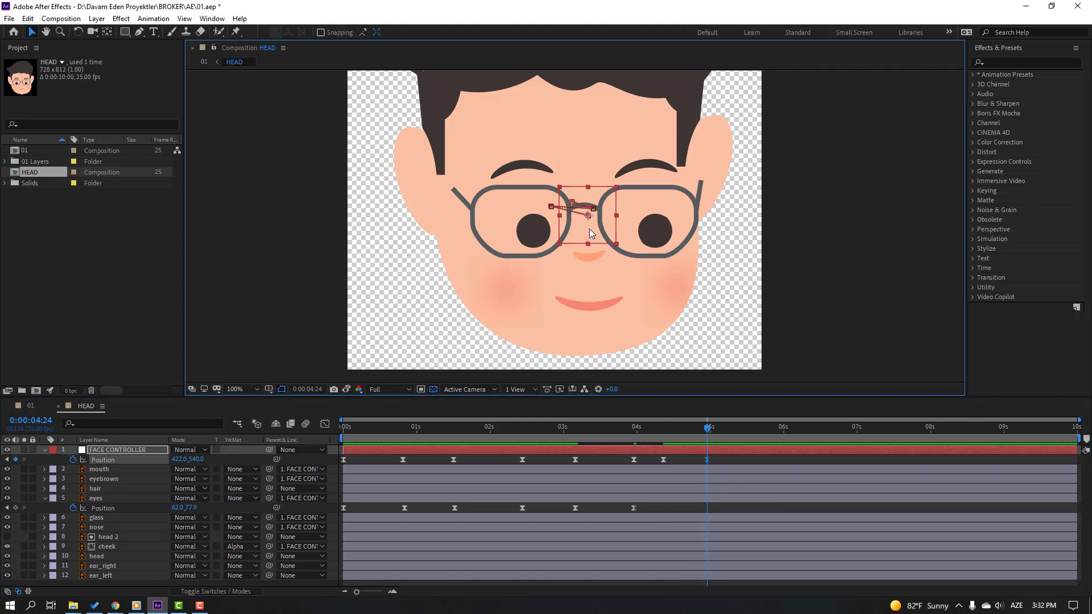
drag(589, 229, 586, 217)
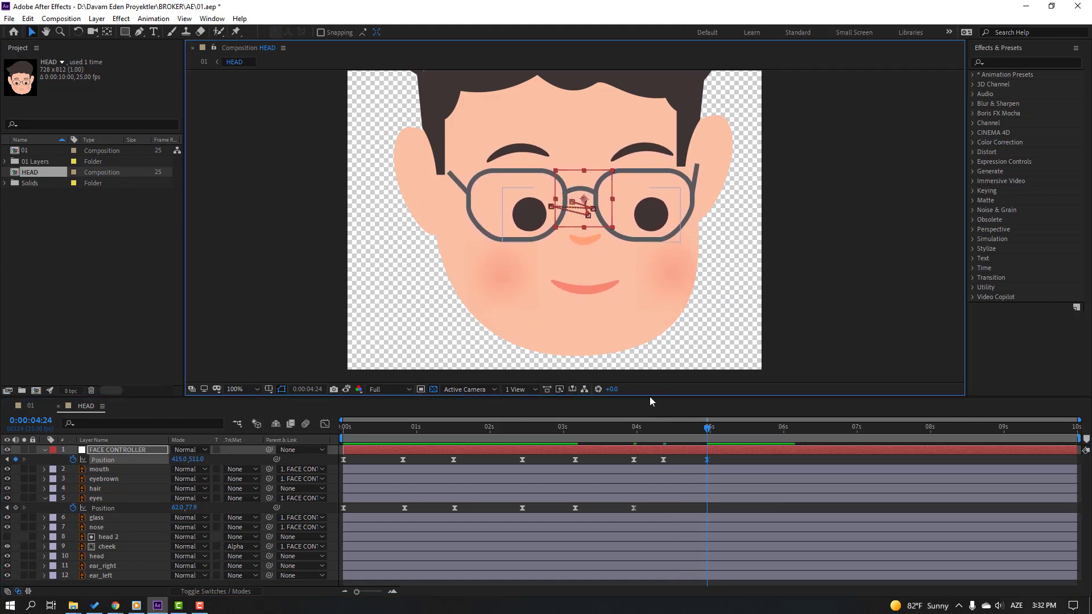
click(676, 428)
drag(674, 429, 665, 429)
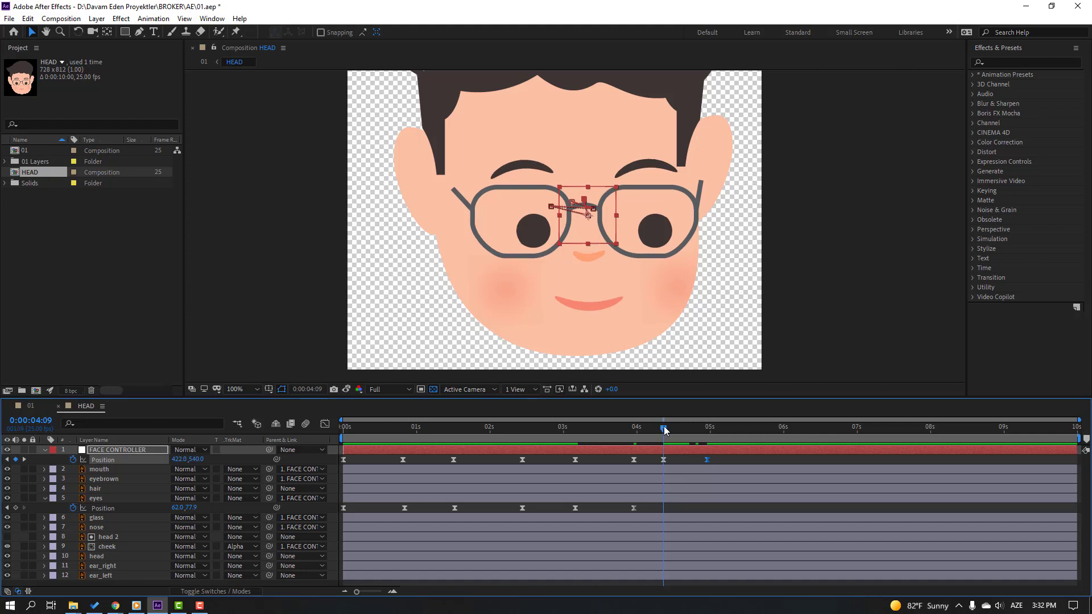
Add an eyebrown position keyframe at 0:04:09, and raise the layer to 43.9, -80.3 at 0:04:24.
click(107, 481)
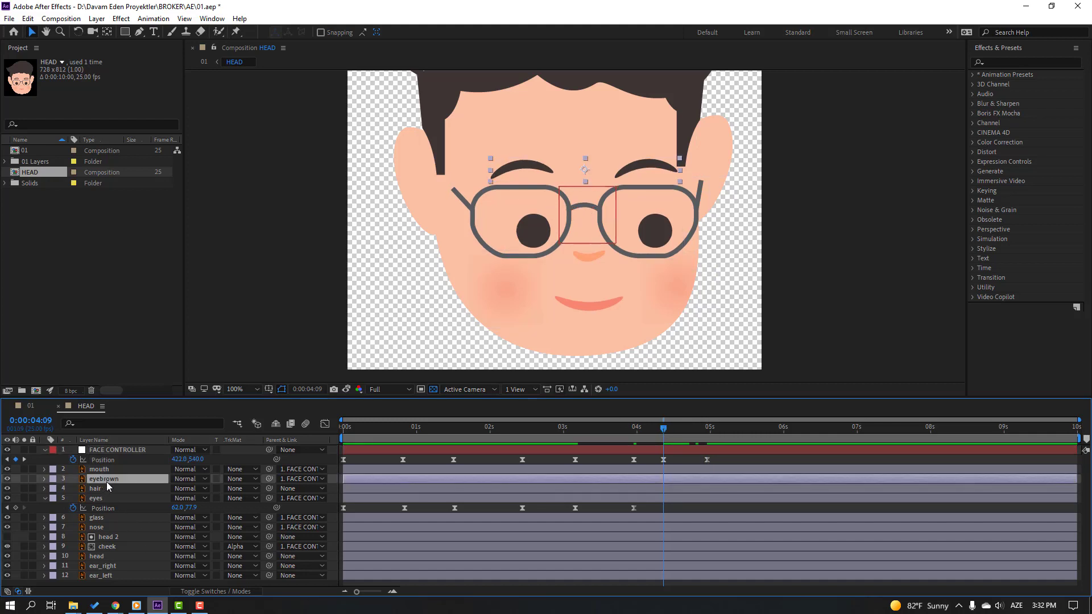
key(p)
click(73, 489)
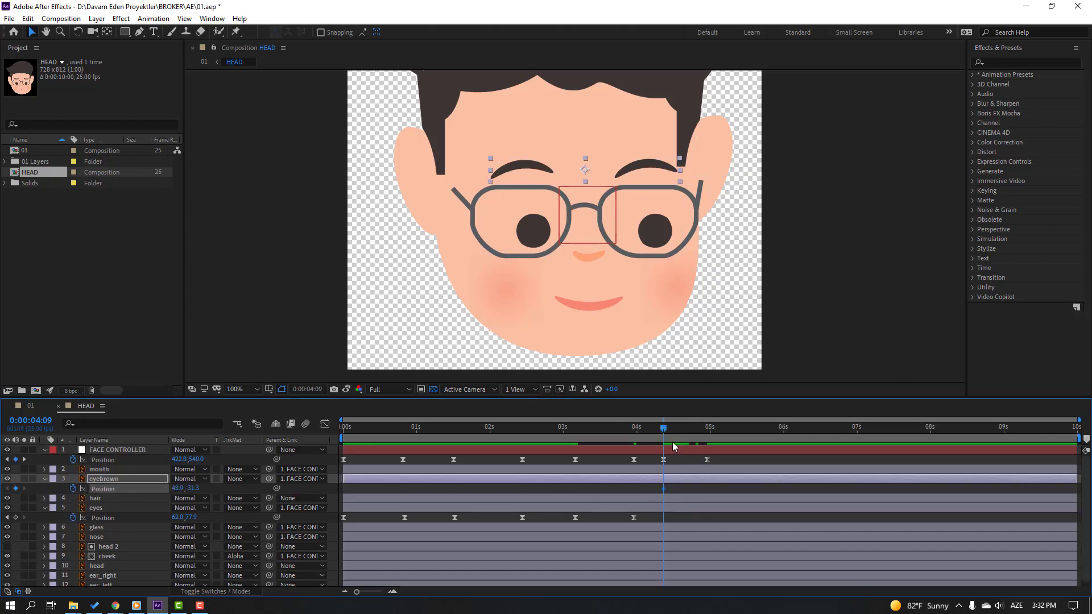
drag(676, 429, 706, 431)
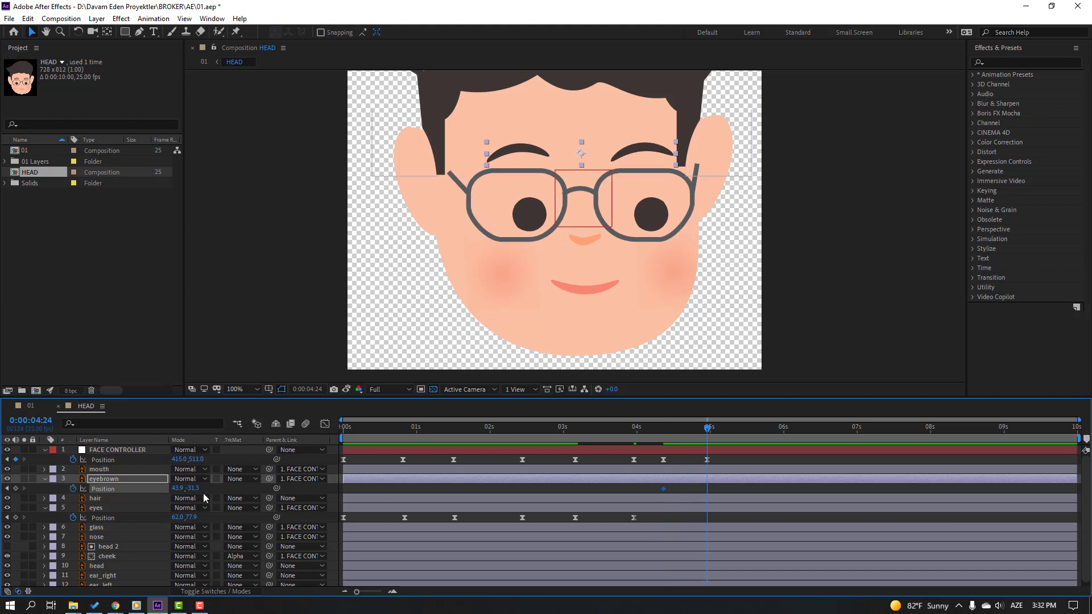
drag(193, 488, 167, 489)
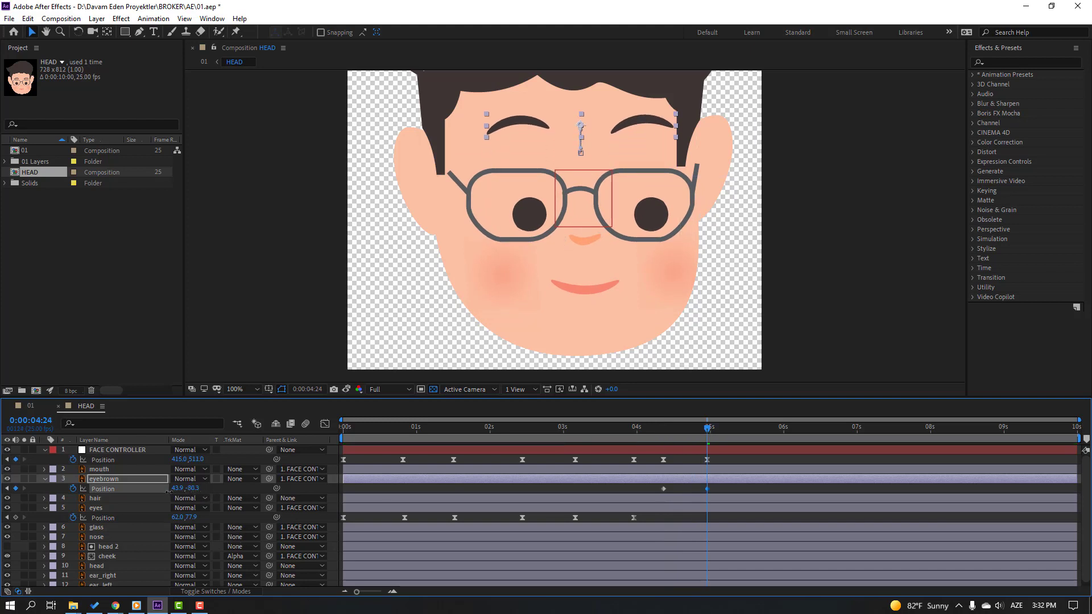
Apply Easy Ease to the eyebrown position keyframes and preview the HEAD animation.
click(663, 489)
right_click(663, 488)
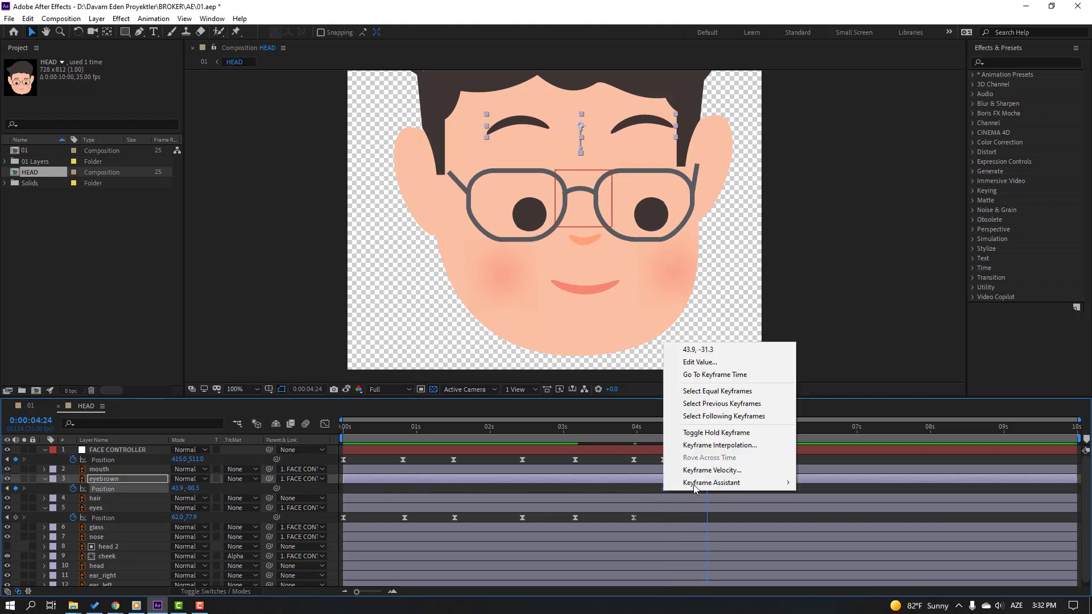
mouse_move(785, 483)
click(826, 519)
key(space)
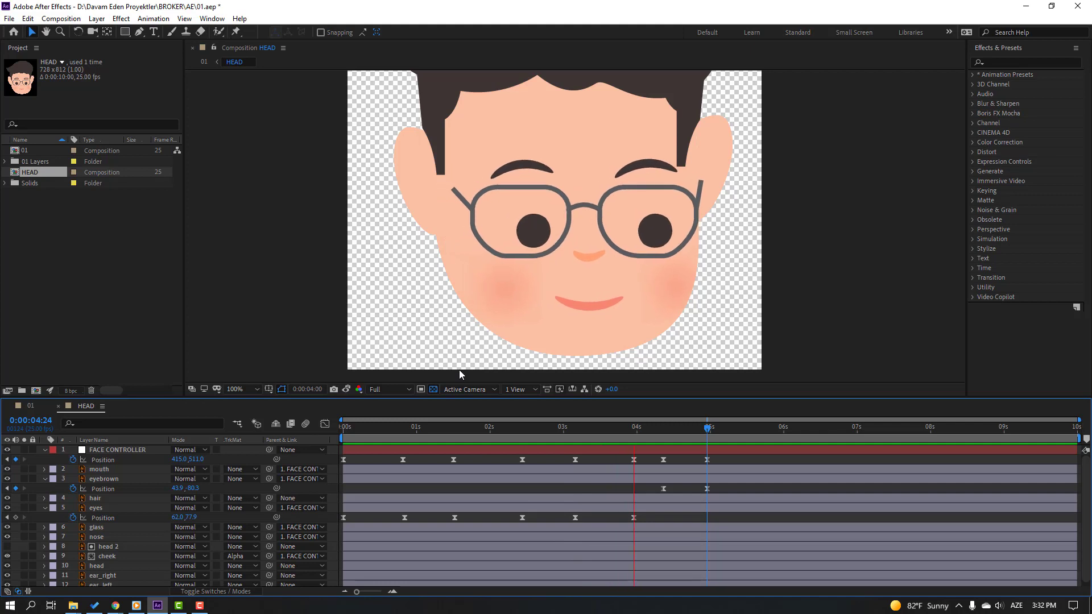
Show the scale property of the eyes layer and start keyframing it at 417% at 0:00:06.
click(660, 428)
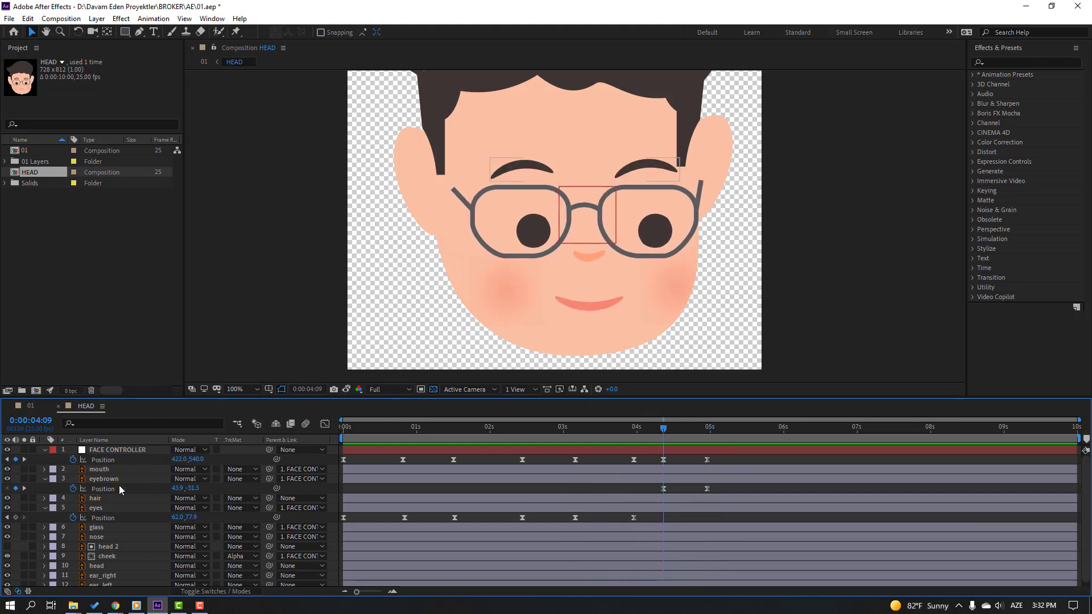
click(108, 508)
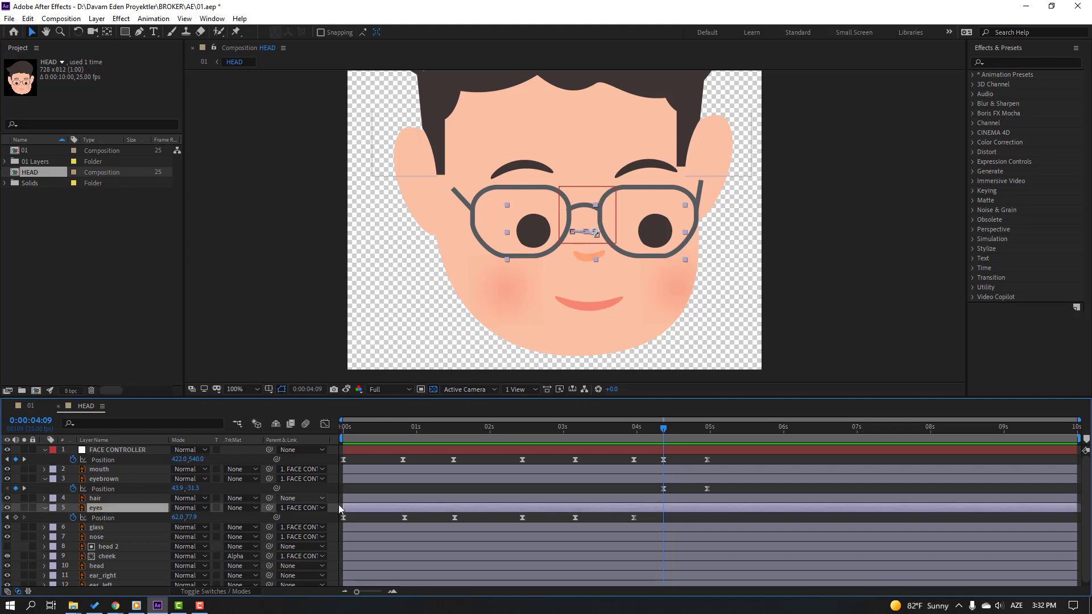
key(shift+s)
drag(429, 431, 360, 434)
click(73, 527)
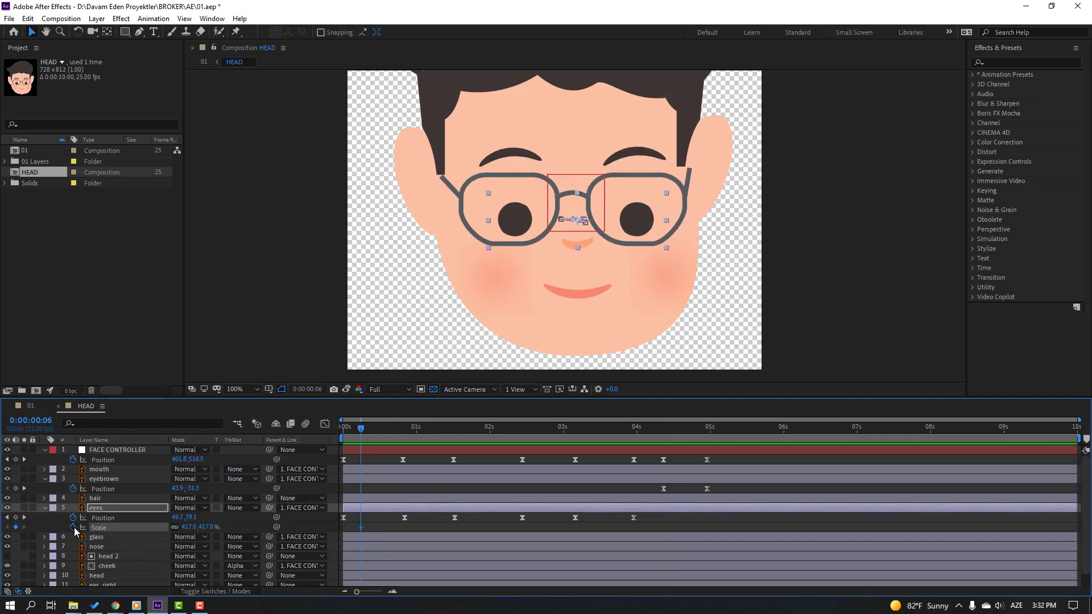
At 0:00:09, unlink the scale proportions of the eyes and squash them shut to 417, 39%.
key(Page_Down)
key(Page_Down)
key(Page_Down)
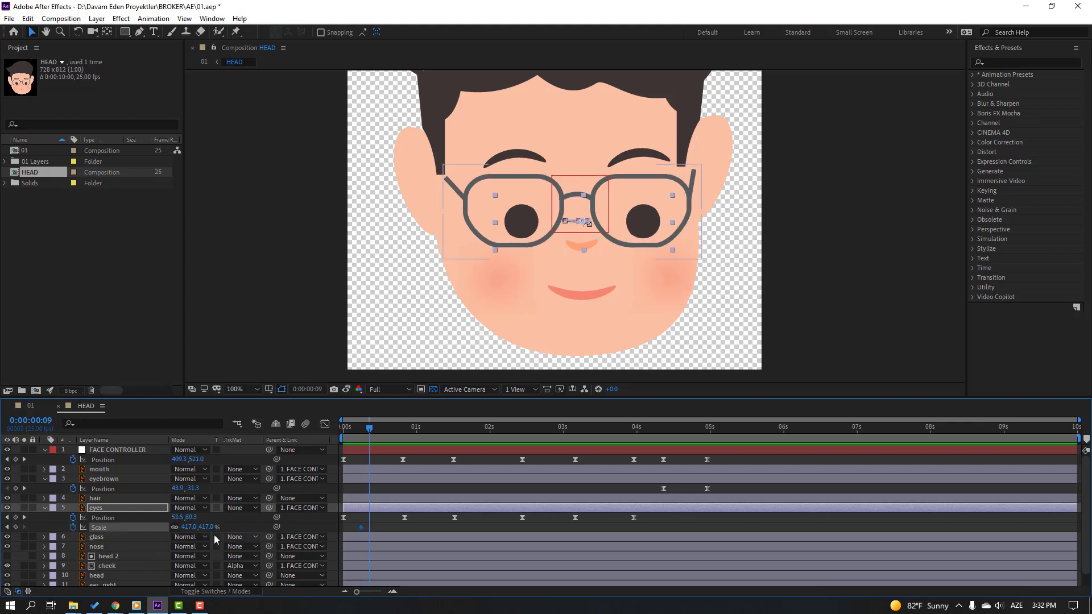
click(174, 527)
drag(206, 528, 40, 566)
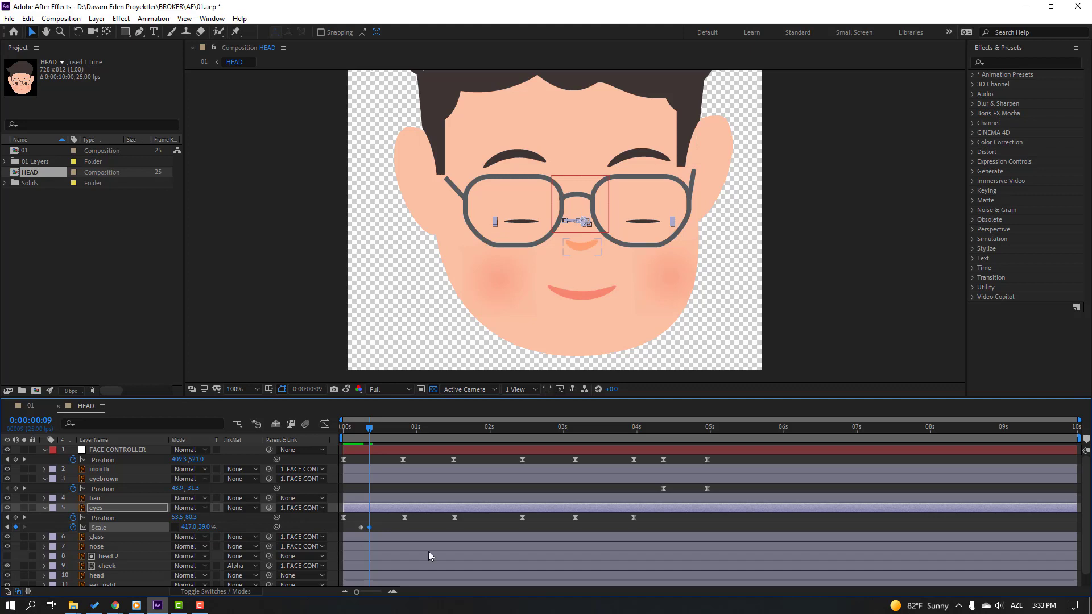
Copy the opening 417% scale keyframe of the eyes to 0:00:12 to reopen them.
key(Page_Down)
key(Page_Down)
key(Page_Down)
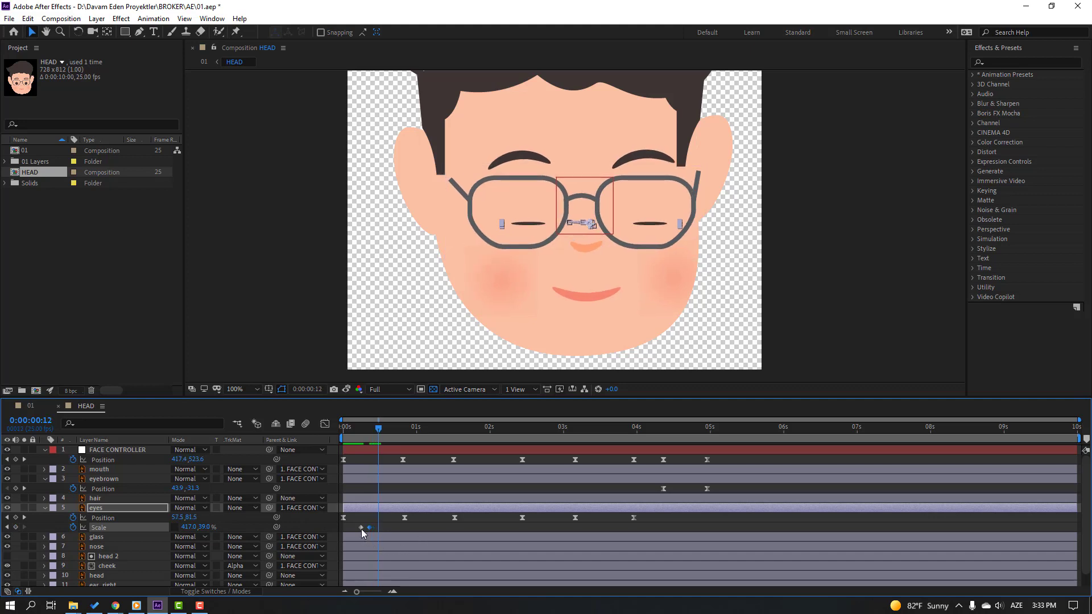
key(ctrl+v)
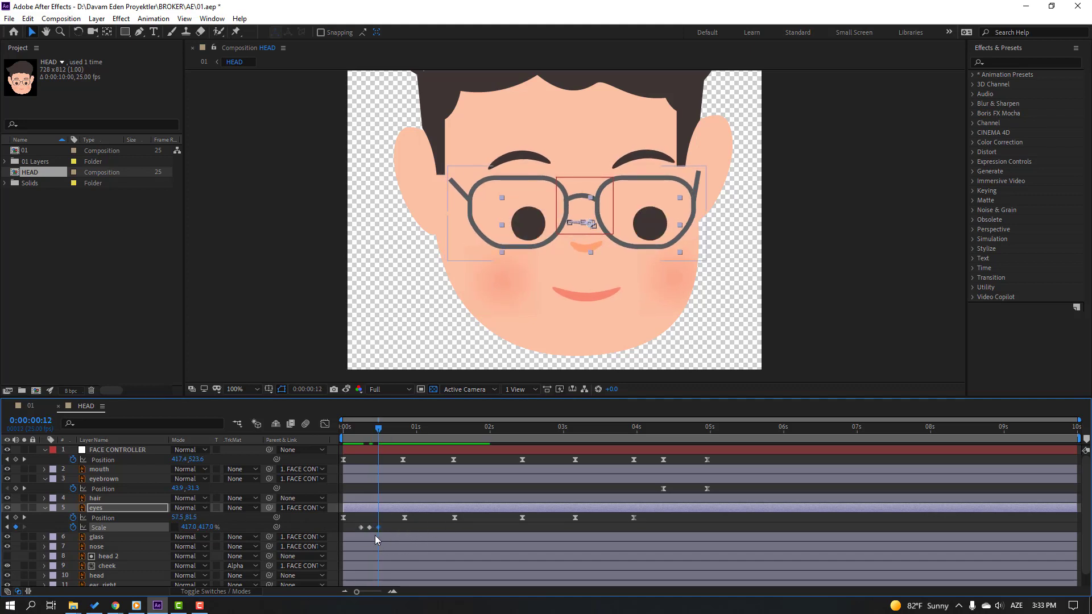
Apply Easy Ease to the three scale keyframes of the eyes and preview the blink.
right_click(361, 527)
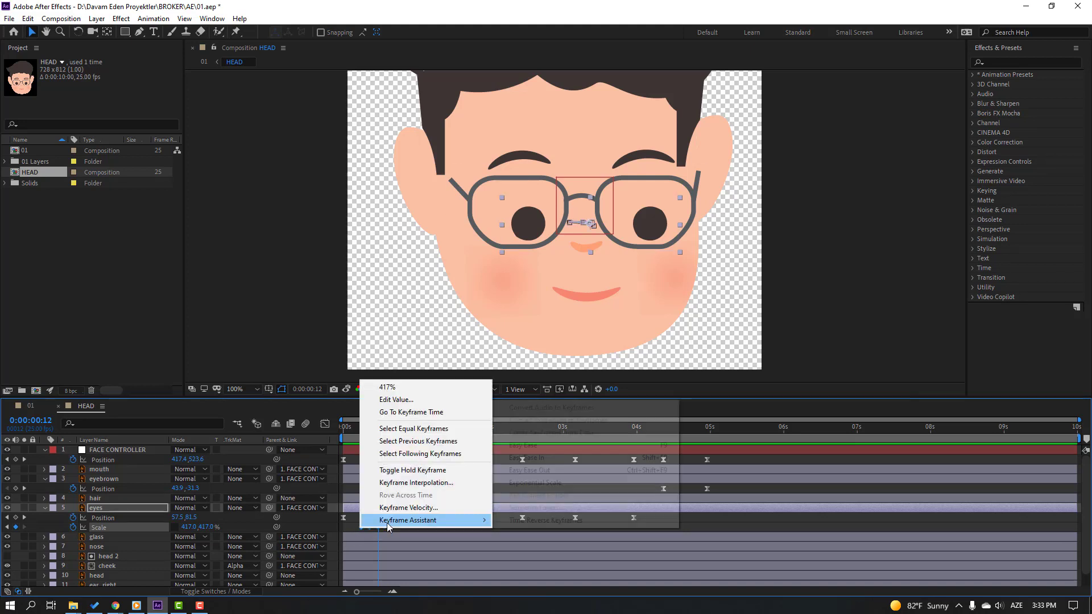
mouse_move(410, 531)
click(512, 446)
click(445, 524)
key(space)
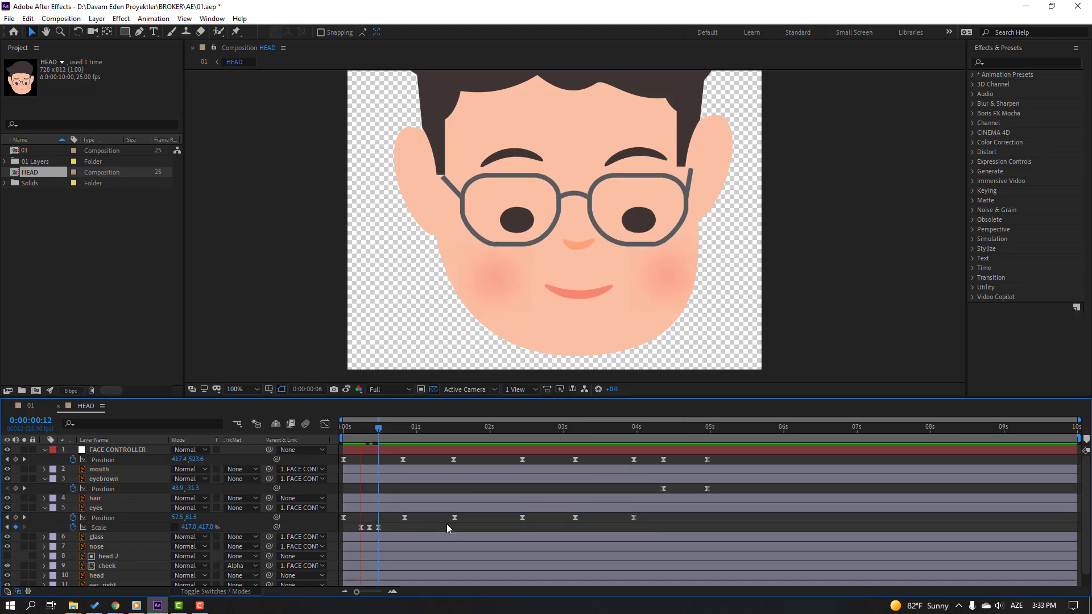
key(space)
Repeat the three blink keyframes near 0:01:09, at 0:02:12 and near 0:03:21, and preview the result.
drag(377, 527, 340, 547)
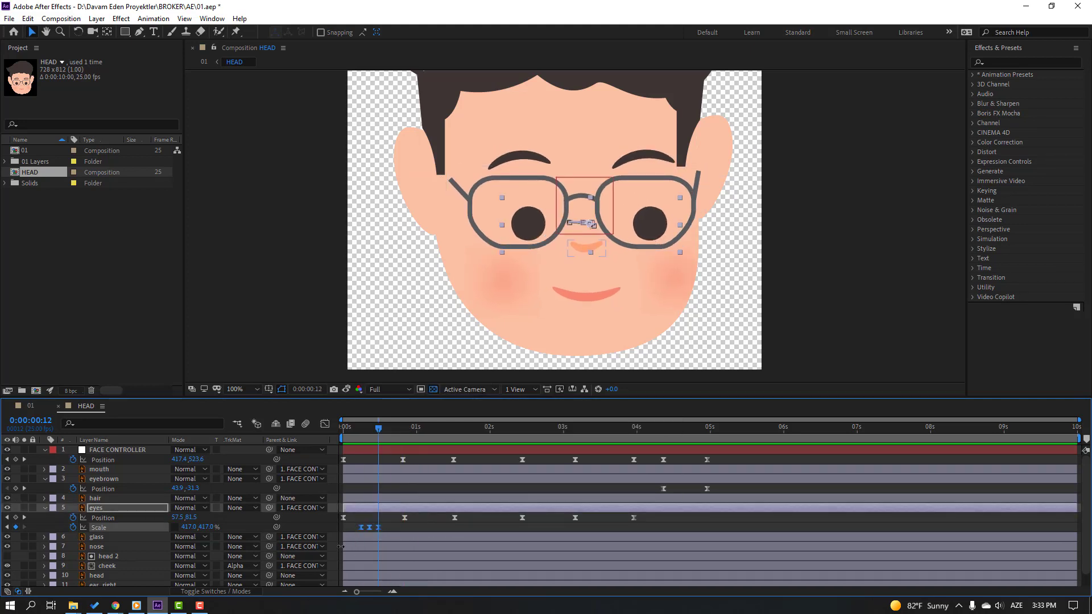
key(space)
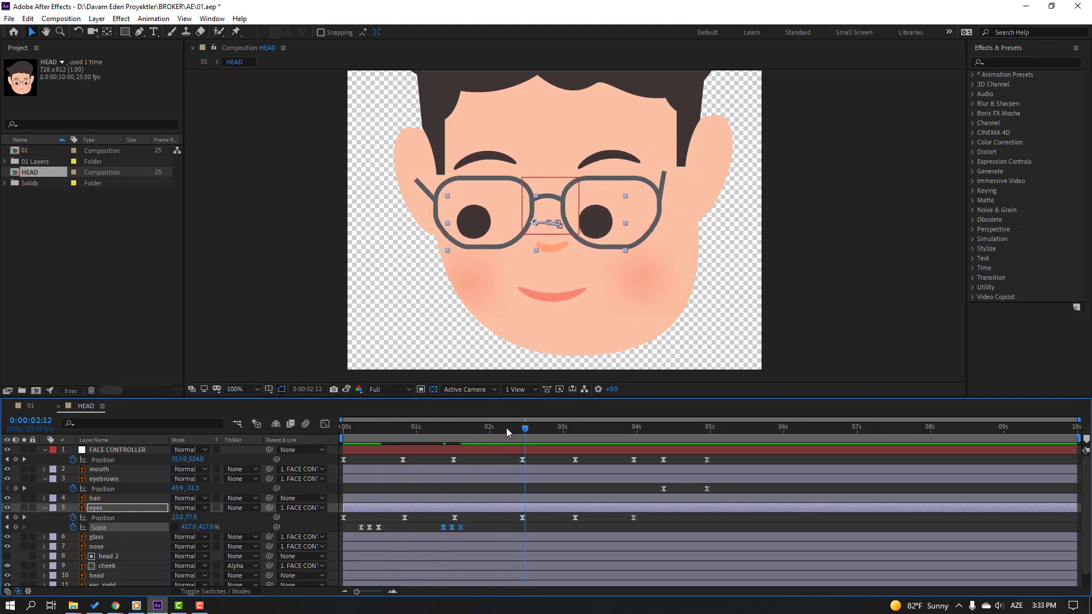
drag(616, 426, 690, 426)
key(ctrl+v)
key(space)
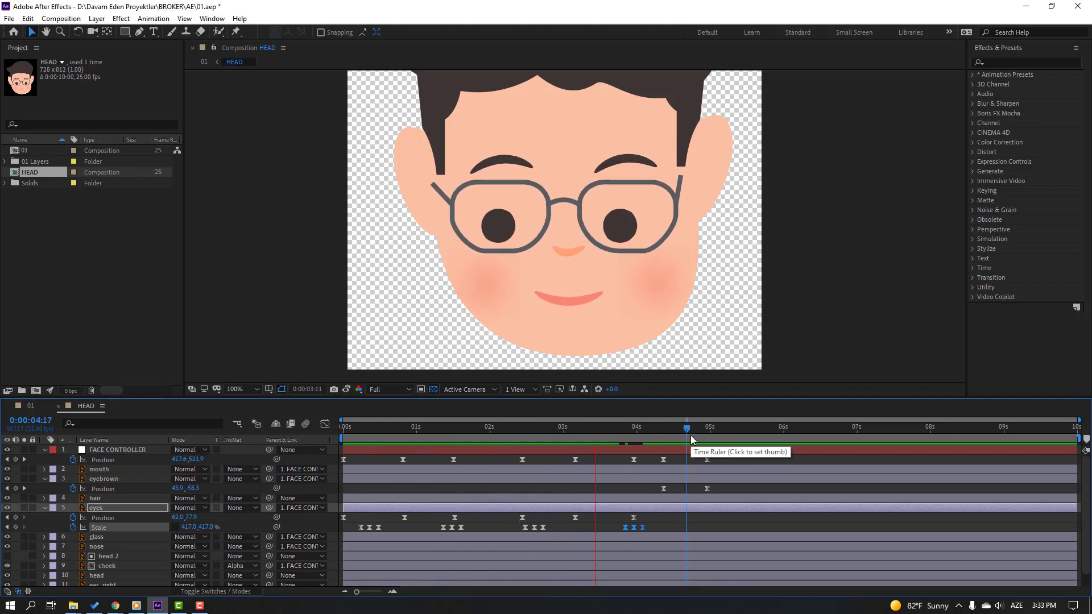
Save the project, and at 0:04:08 draw a small circle beside the mouth as a new shape layer with the Ellipse tool.
click(640, 427)
drag(644, 429, 661, 427)
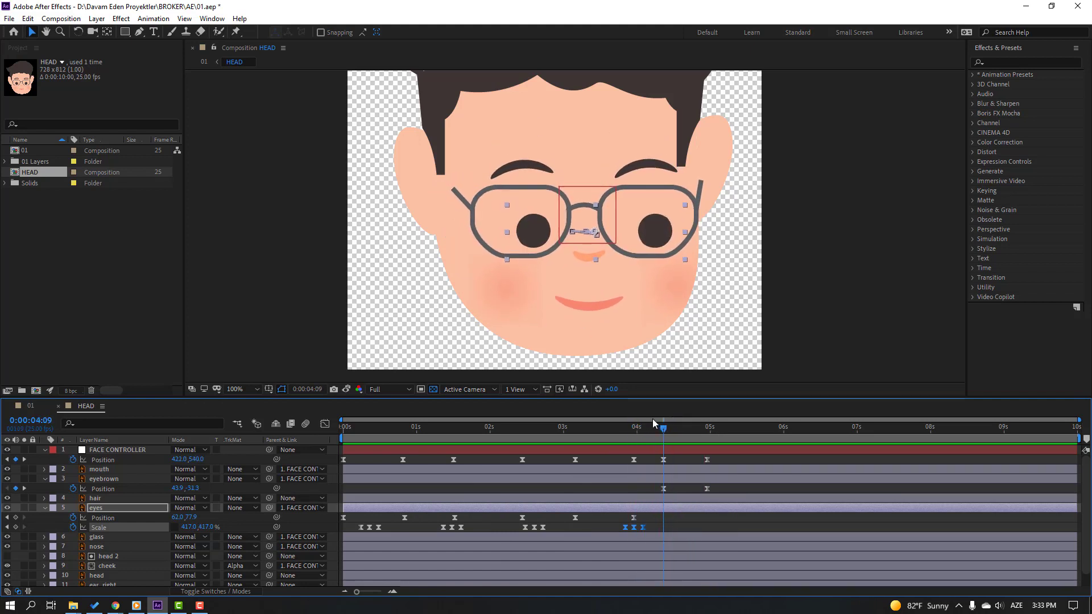
key(ctrl+s)
key(ctrl+shift+a)
mouse_move(127, 36)
mouse_down()
mouse_move(125, 68)
mouse_move(153, 63)
mouse_up()
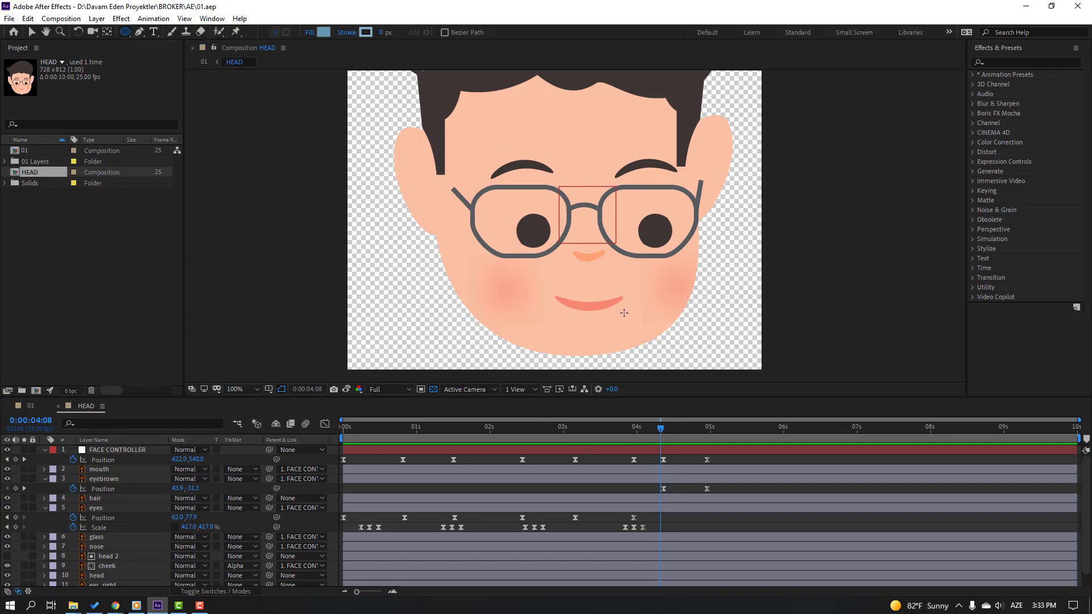
scroll(623, 313, up, 2)
drag(547, 196, 583, 232)
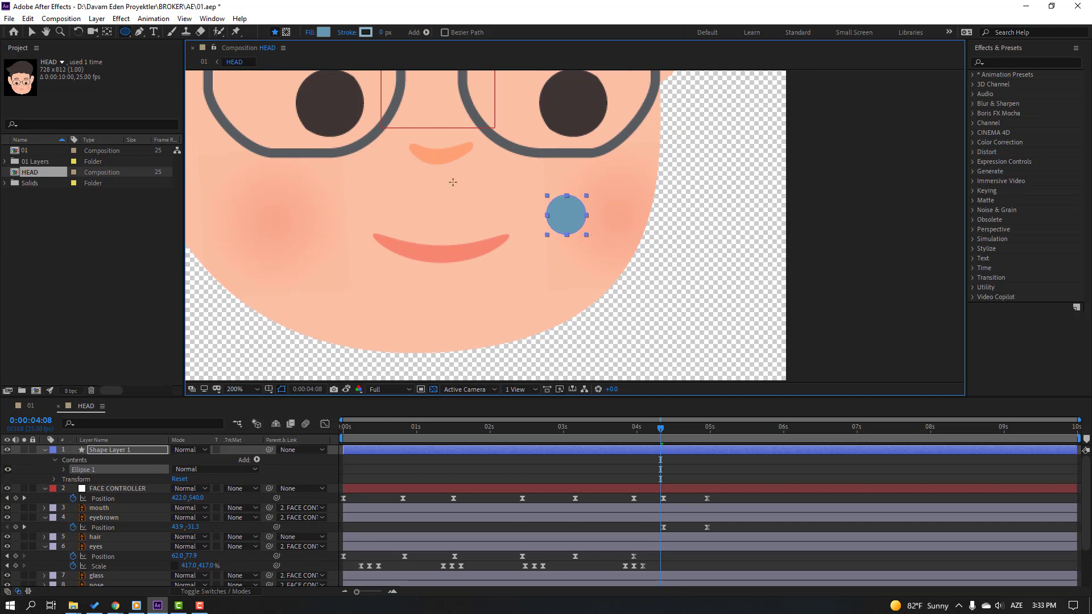
Set the circle's fill to the mouth colour F6876E by sampling it from the mouth.
key(v)
click(415, 33)
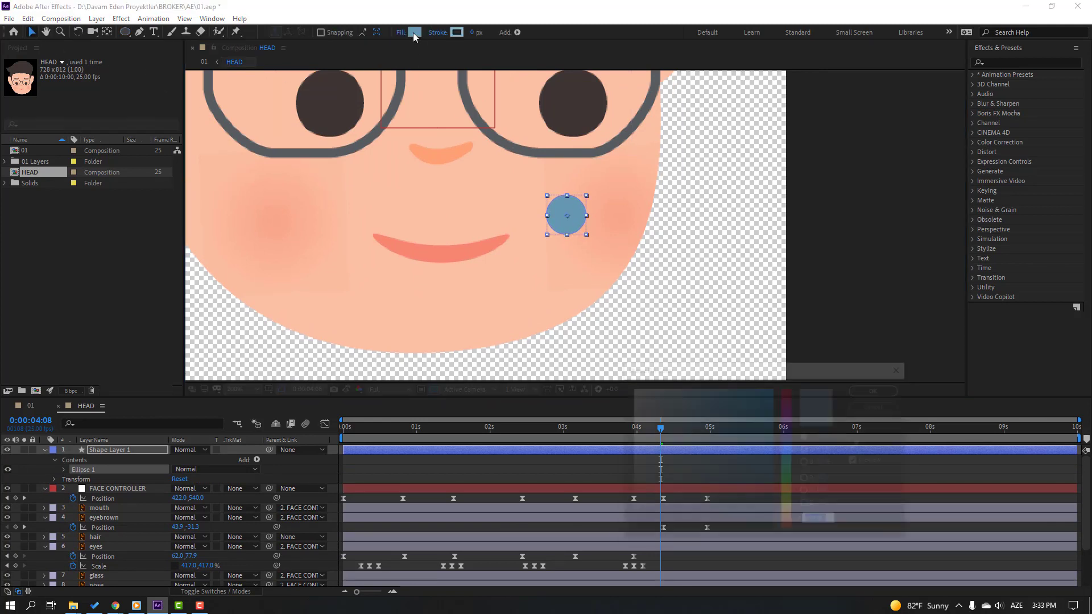
click(859, 444)
click(459, 250)
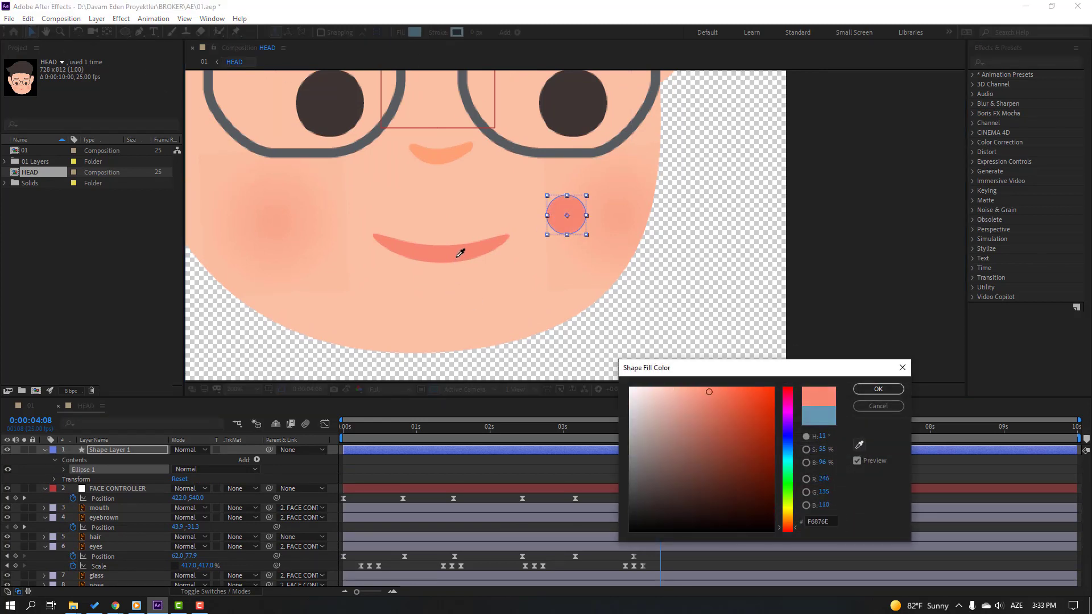
click(877, 389)
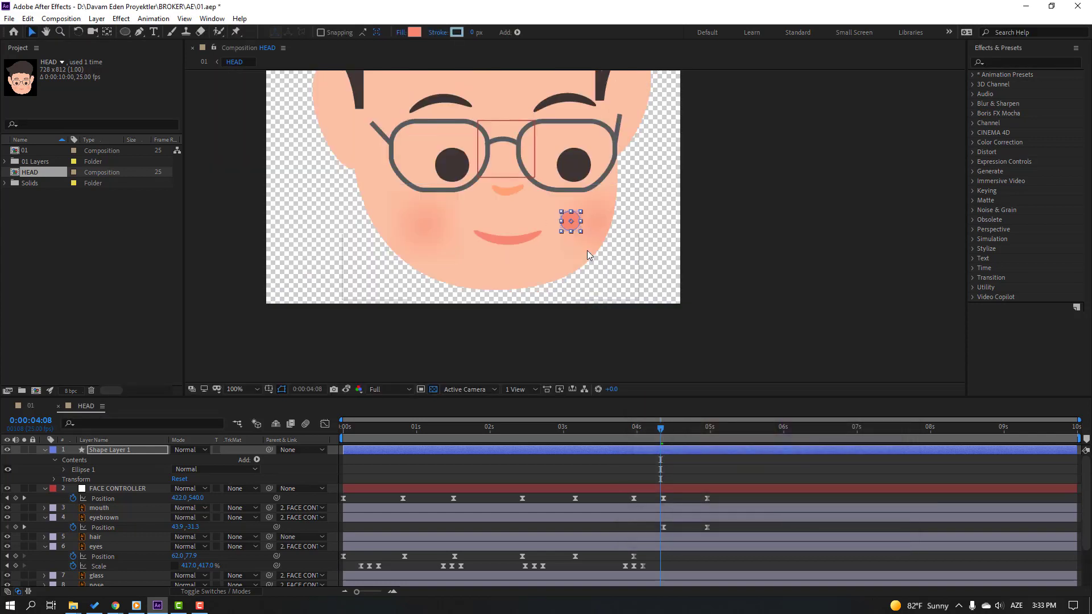
Move the circle onto the centre of the mouth.
click(107, 32)
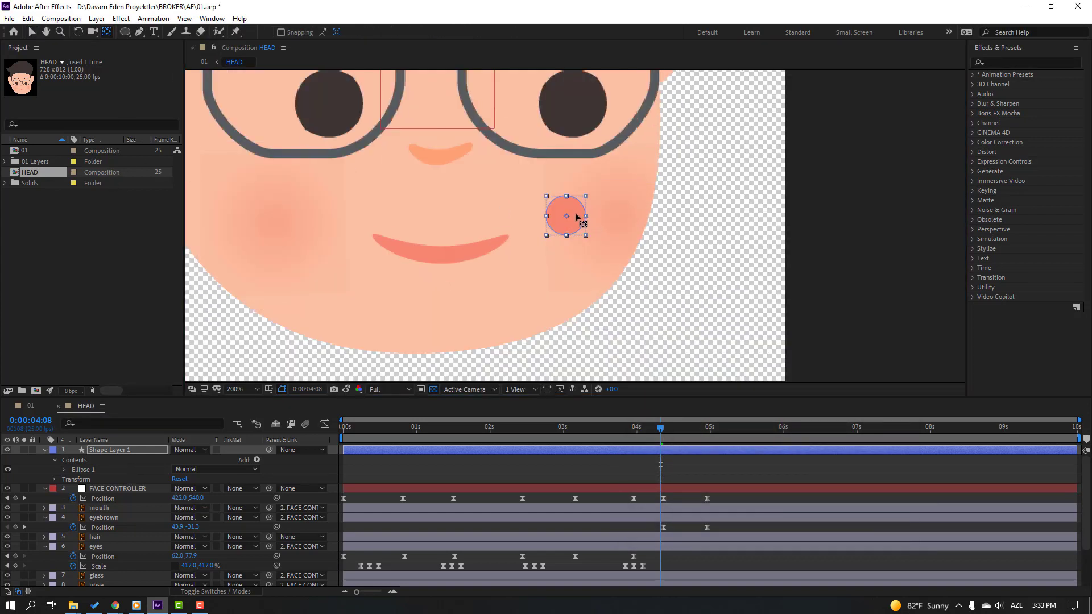
key(v)
drag(694, 146, 350, 295)
drag(580, 231, 455, 267)
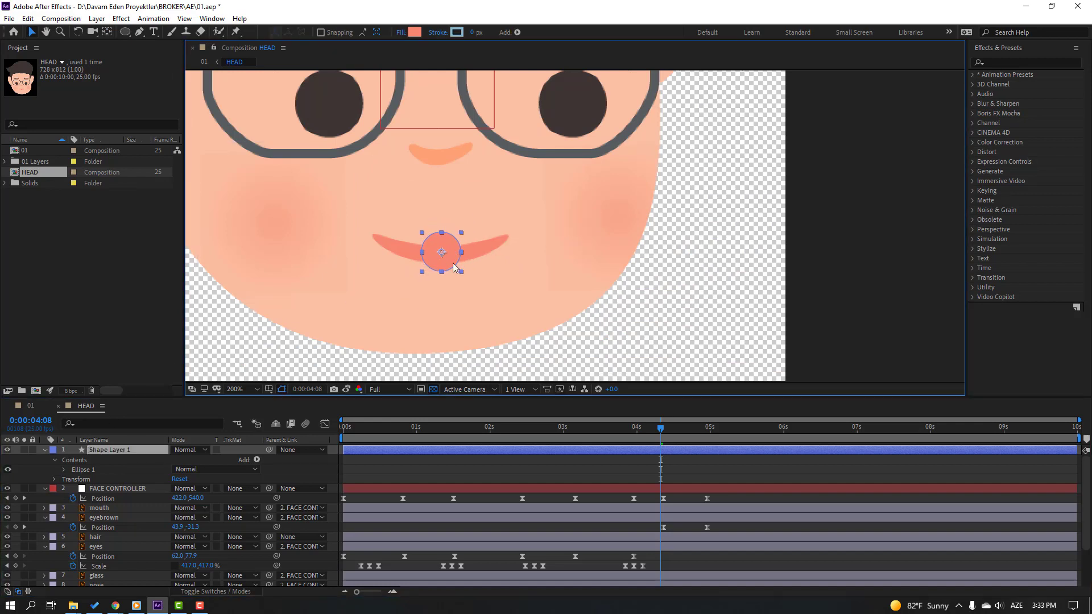
Make the circle's shape layer start at 0:04:11 in the timeline.
drag(342, 452, 681, 433)
drag(674, 433, 669, 434)
scroll(206, 518, down, 2)
scroll(130, 518, up, 2)
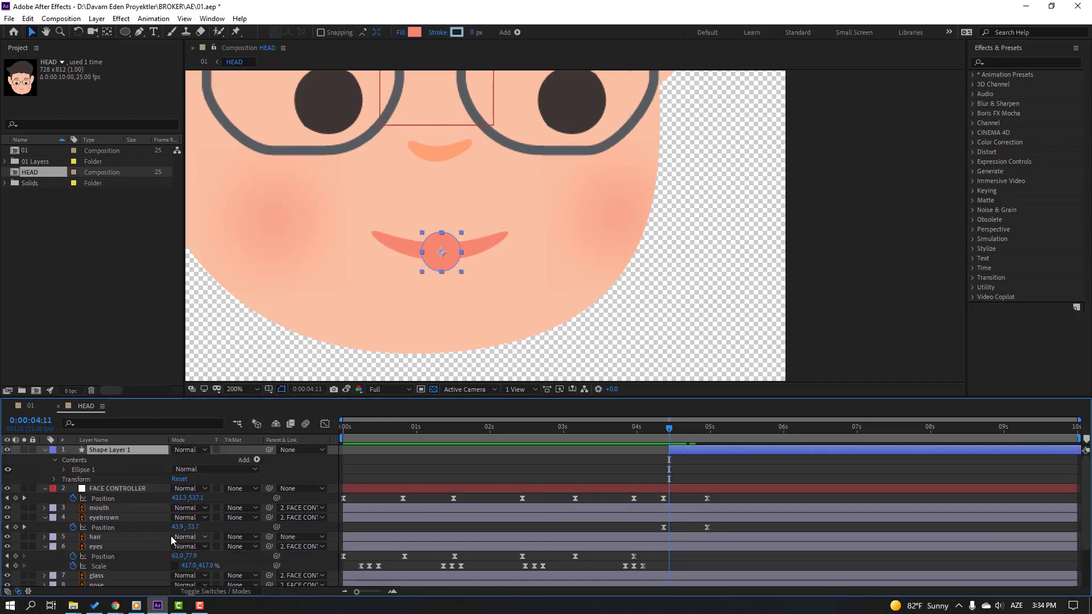
Split the mouth layer at 0:04:11, delete its second part, and scrub across the cut to check the mouth switch.
click(109, 508)
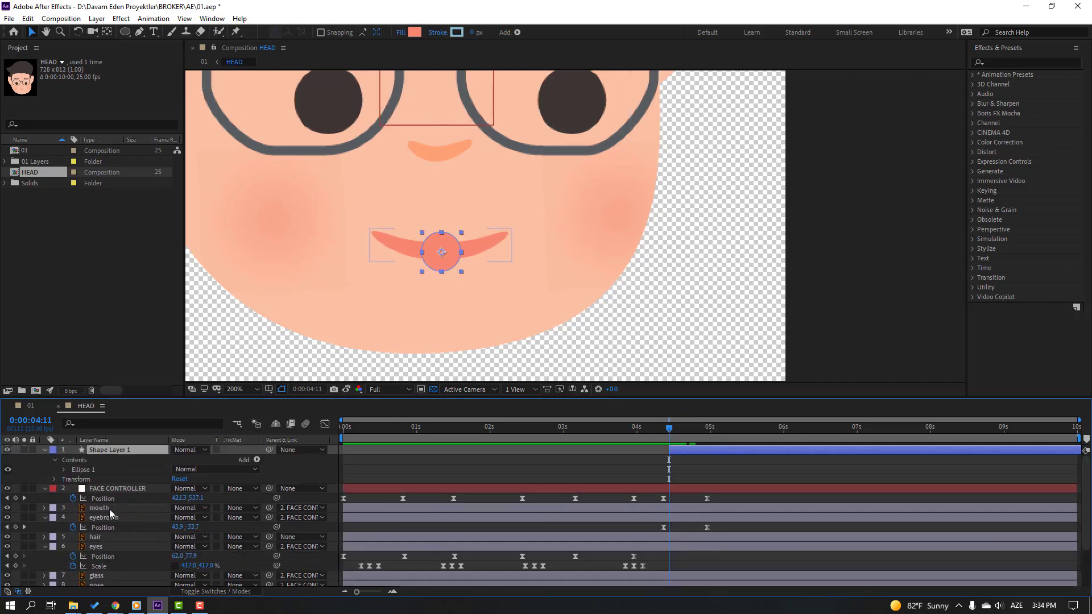
click(28, 18)
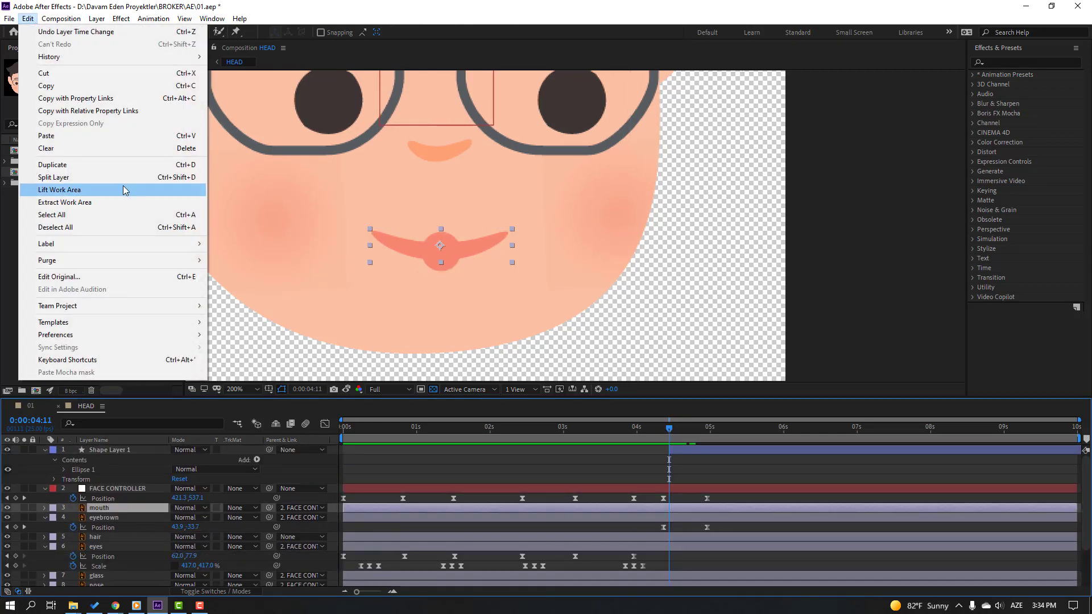
click(175, 177)
key(Delete)
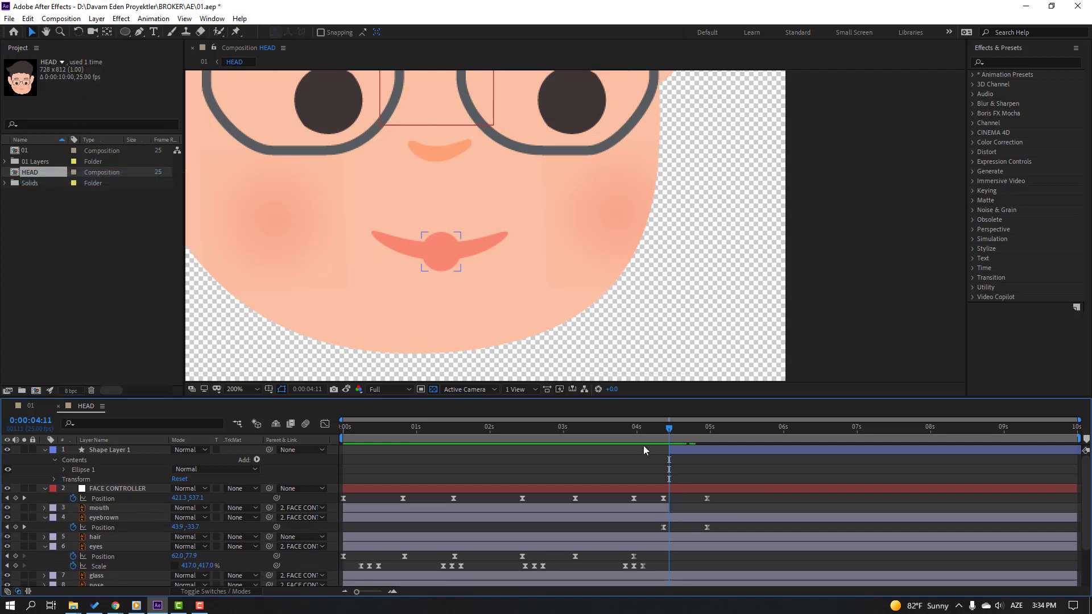
click(683, 432)
drag(700, 431, 666, 431)
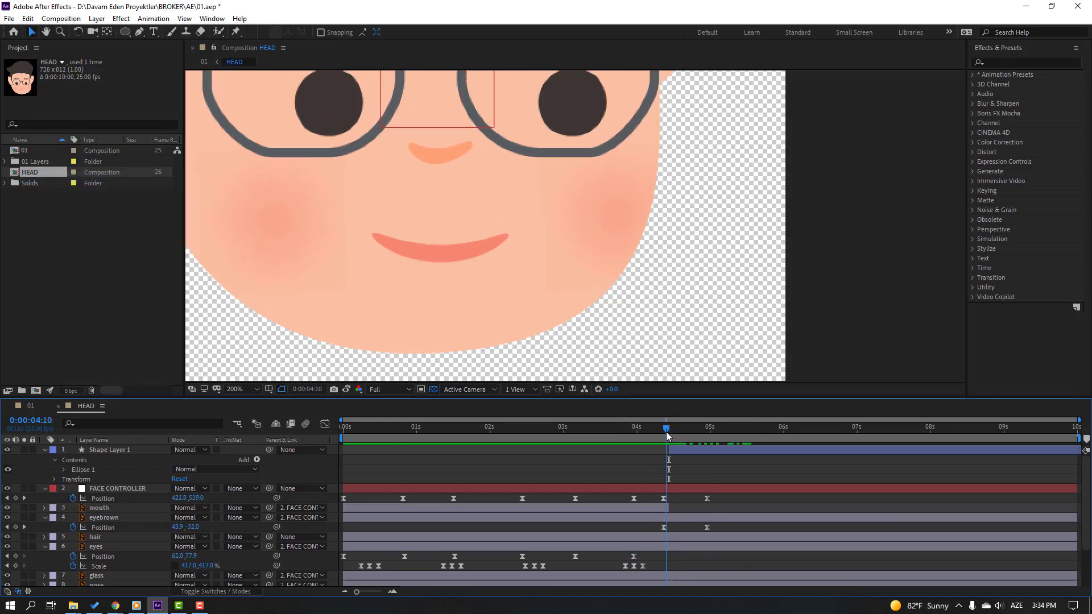
Rename the circle's shape layer MOUTH_2 and parent it to FACE CONTROLLER.
click(103, 453)
key(Return)
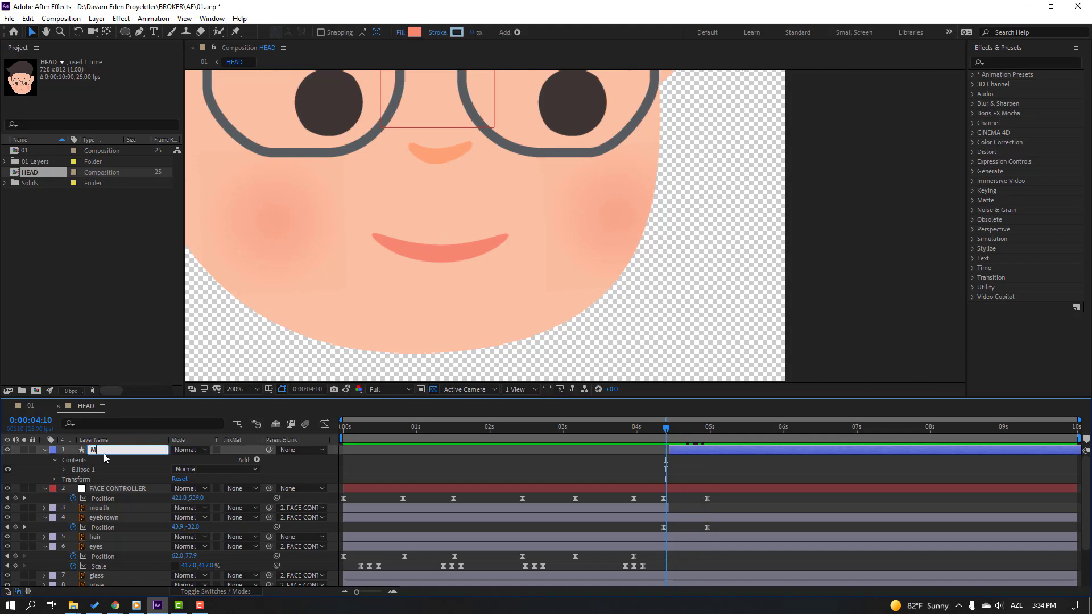
text(MOUTH_2)
key(Return)
drag(269, 450, 133, 491)
mouse_move(666, 431)
mouse_down()
mouse_move(713, 431)
mouse_move(646, 434)
mouse_move(738, 433)
mouse_move(672, 437)
mouse_up()
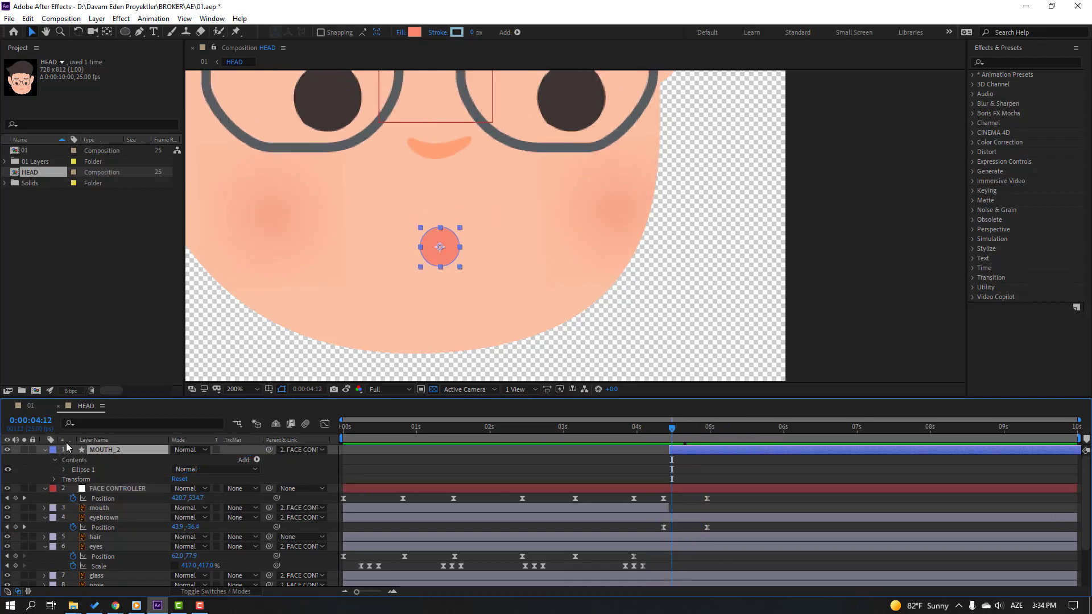
Collapse the MOUTH_2 properties, fit the whole head in the viewer with Fit up to 100%, and preview the animation.
click(45, 449)
scroll(469, 268, down, 1)
click(245, 389)
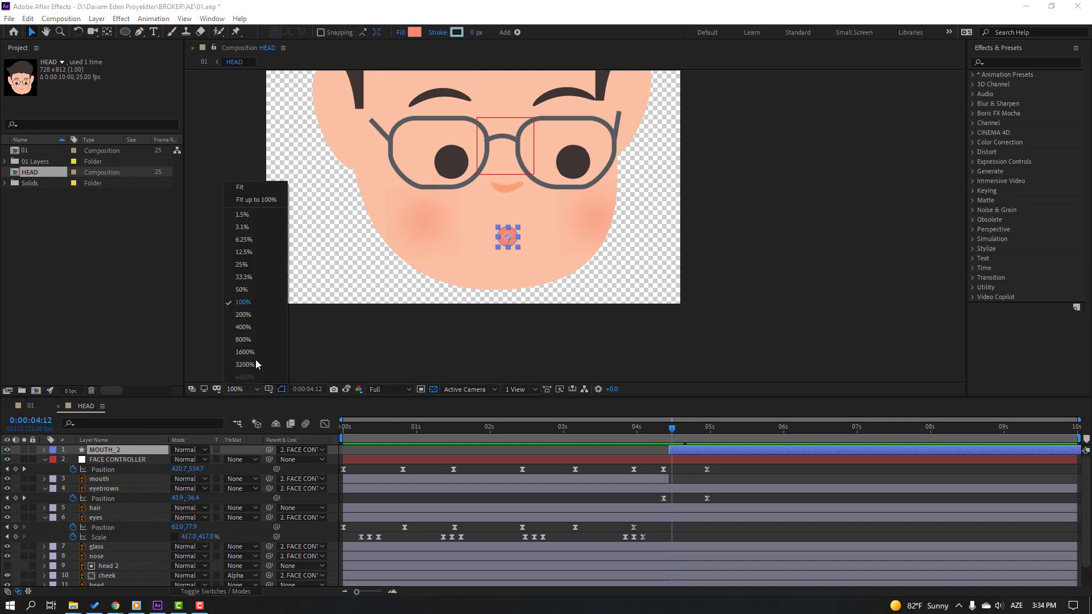
click(256, 206)
key(space)
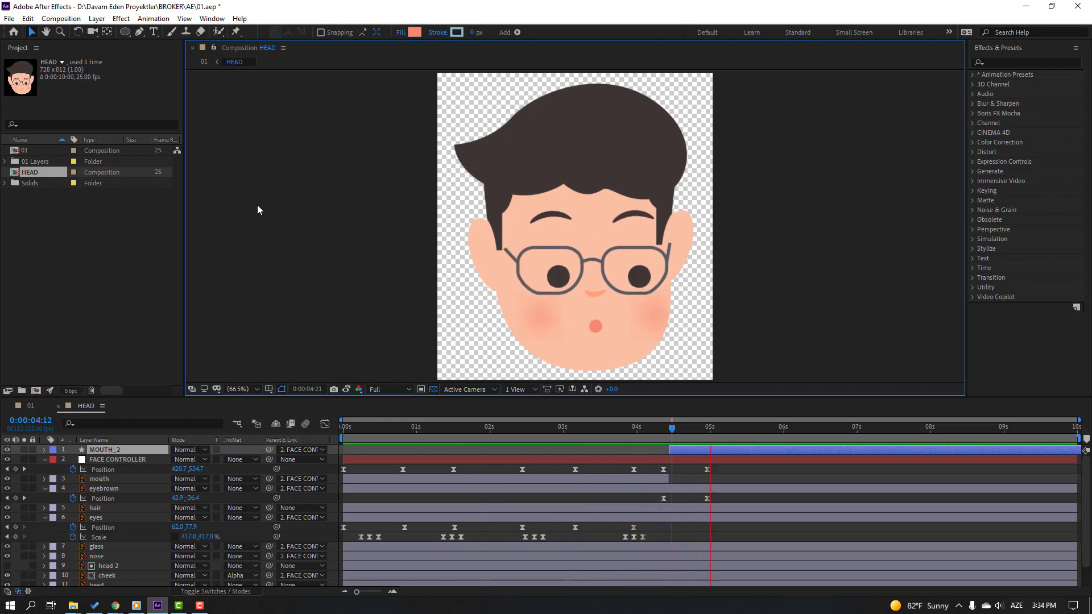
In composition 01, show the HEAD layer's Position and Rotation and start Rotation keyframes at 0:00:00:00 with 0°.
key(space)
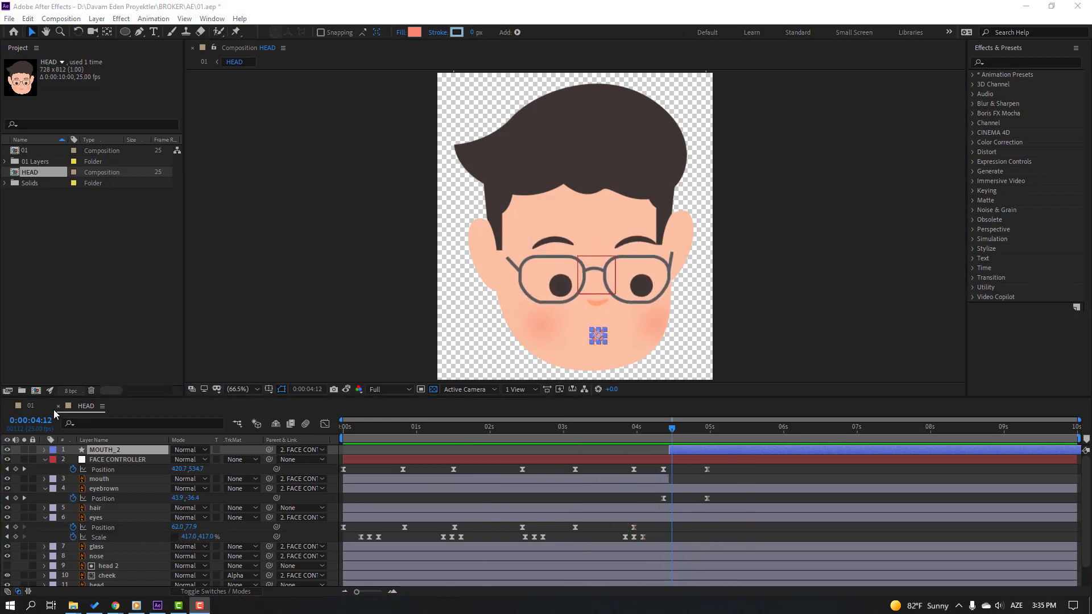
click(30, 405)
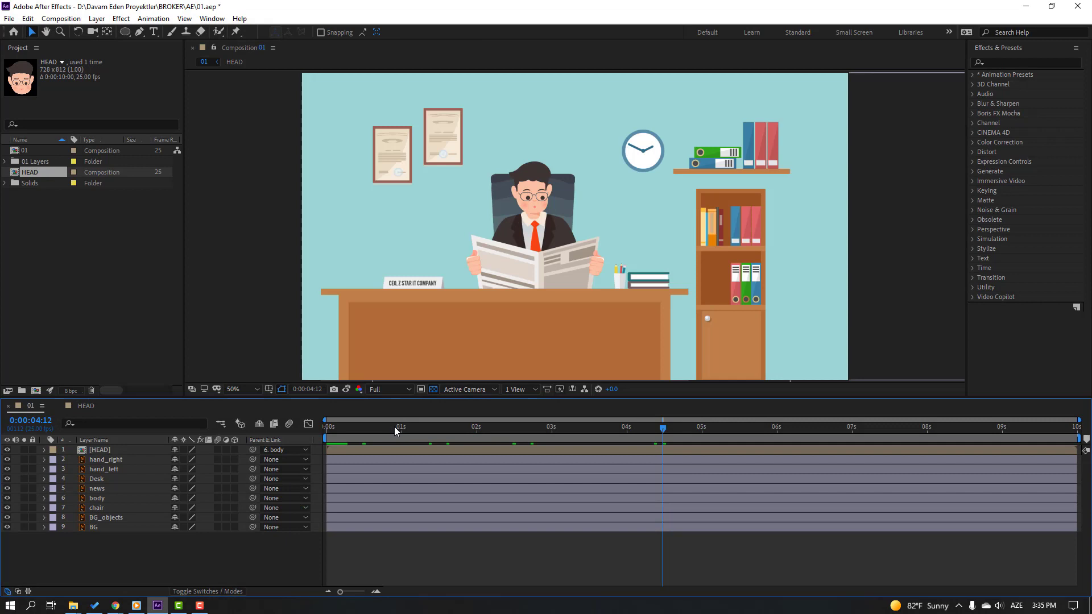
drag(394, 427, 353, 460)
click(85, 407)
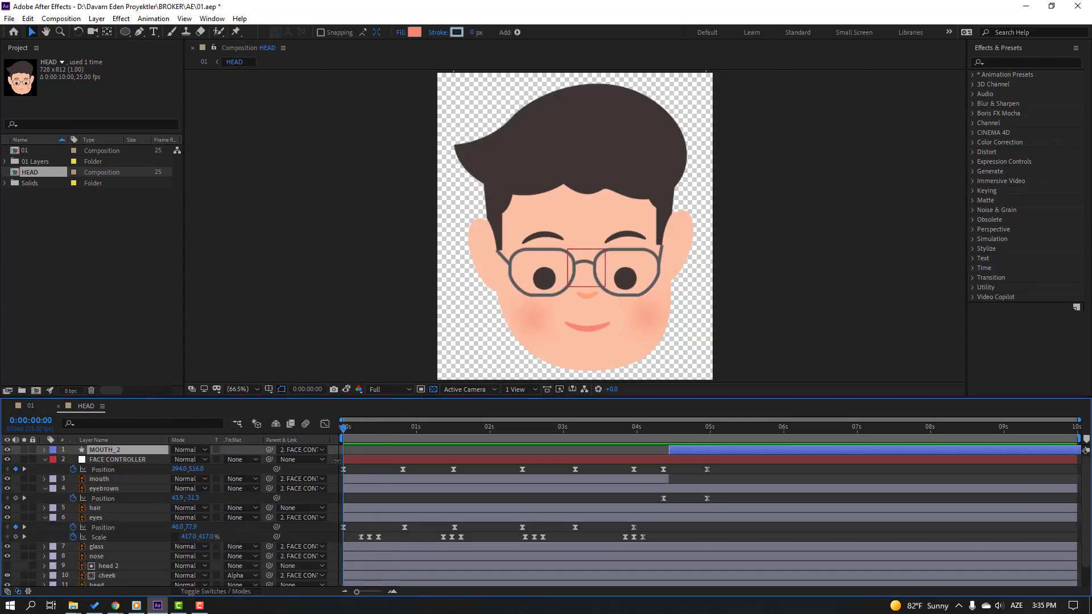
click(31, 407)
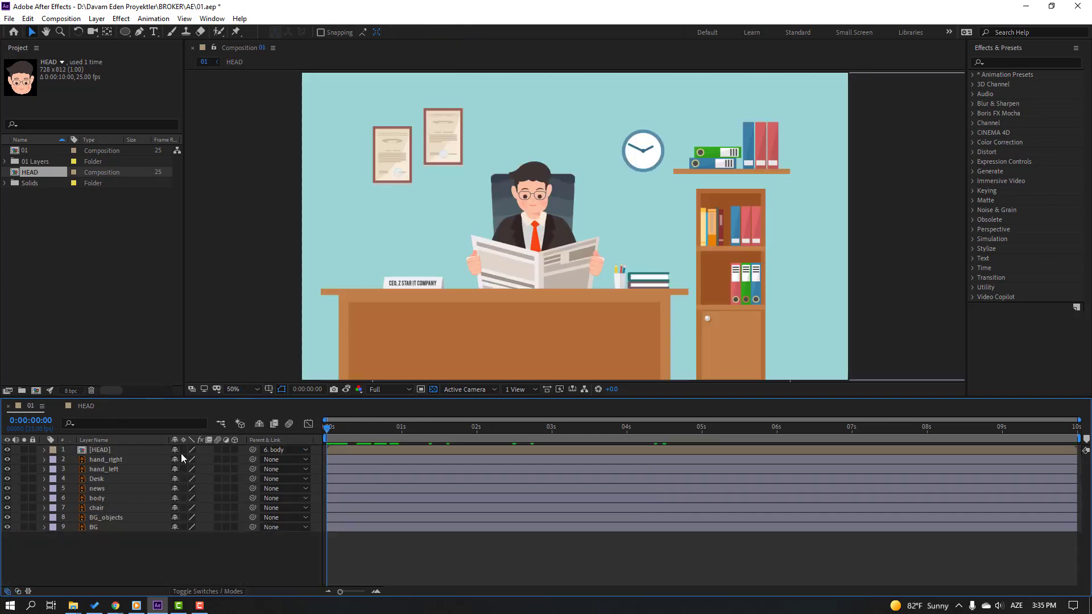
click(103, 452)
key(r)
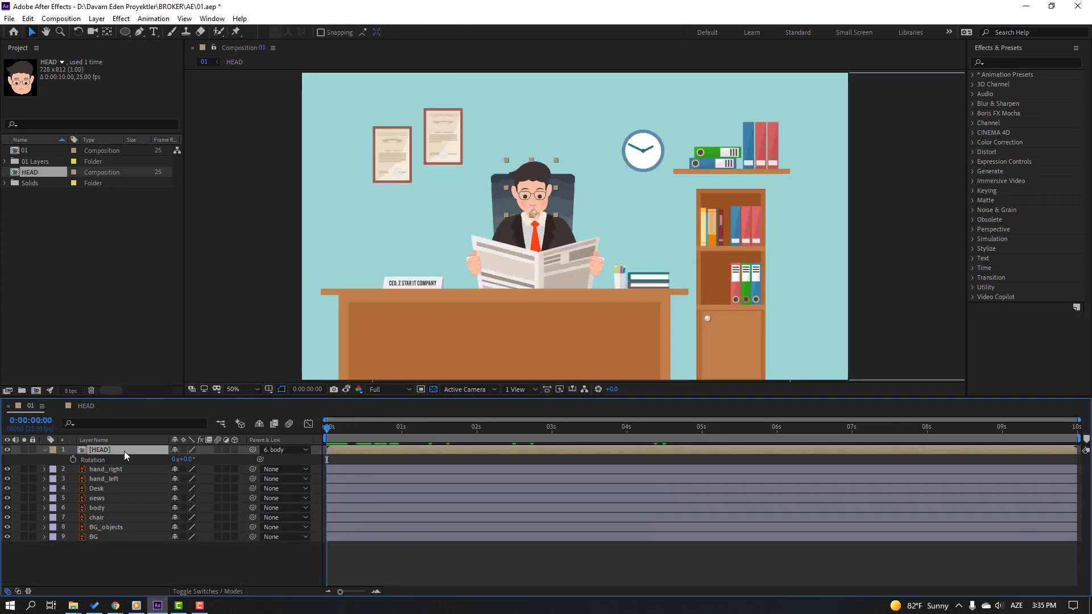
key(shift+p)
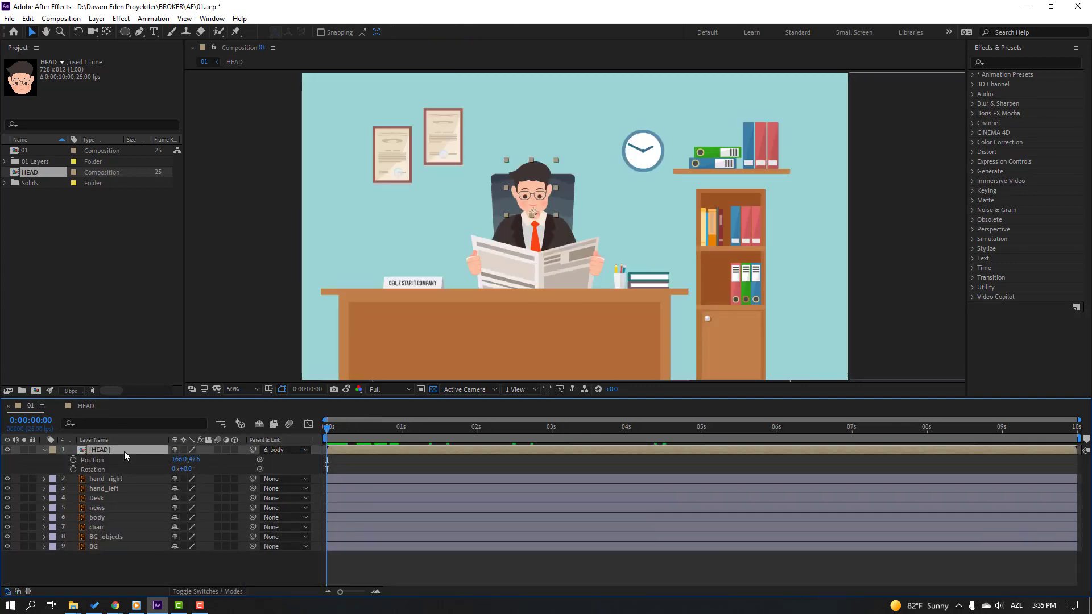
click(72, 468)
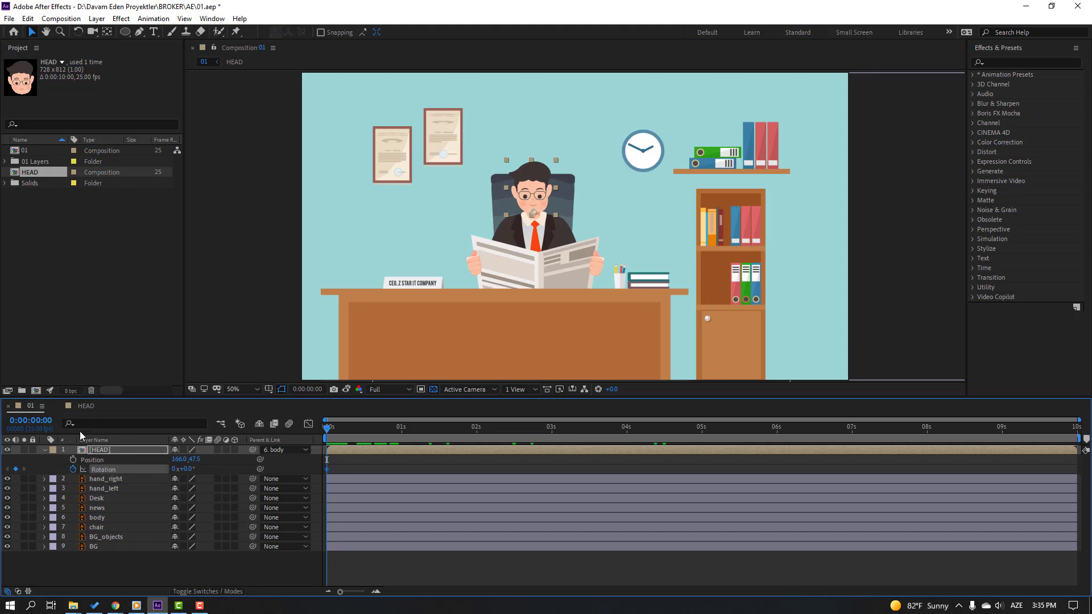
Find the second face controller keyframe time, 0:00:00:20, in HEAD and set the HEAD layer's Rotation to -10° there in composition 01.
click(83, 407)
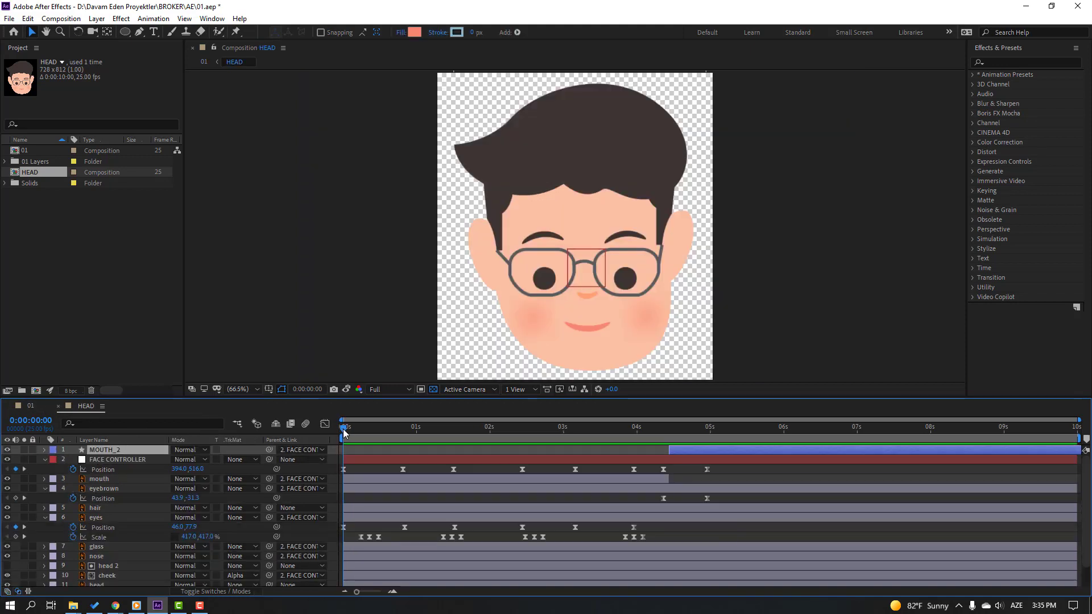
drag(343, 428, 401, 427)
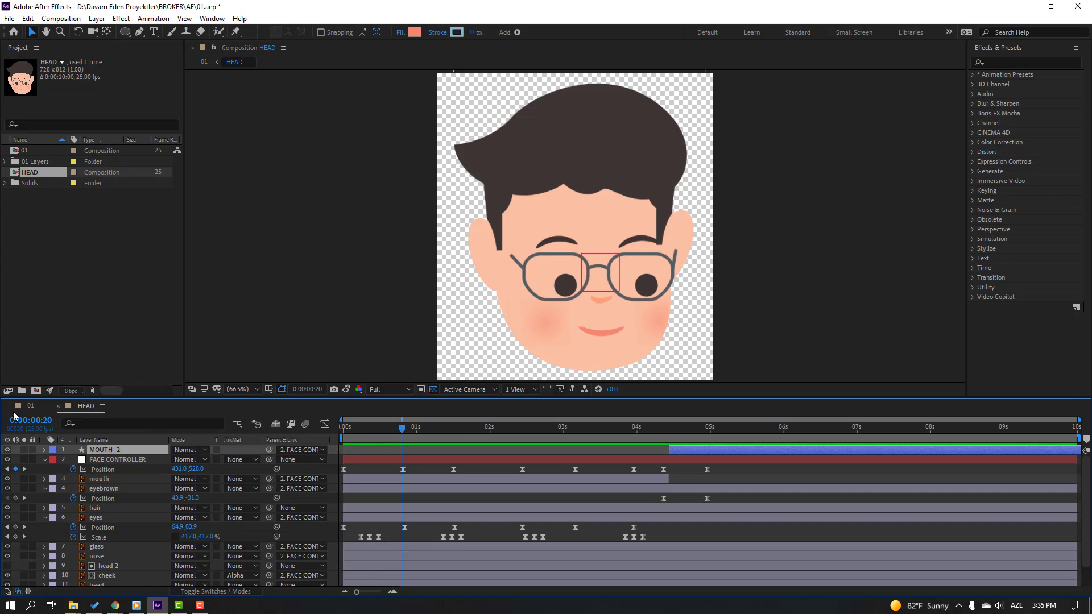
click(30, 406)
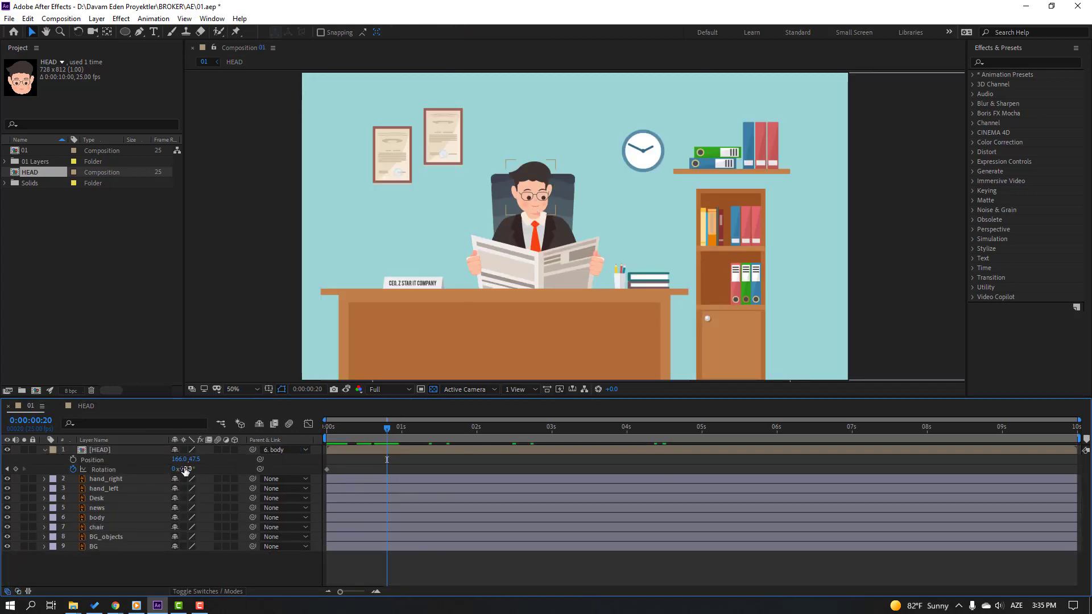
key(.)
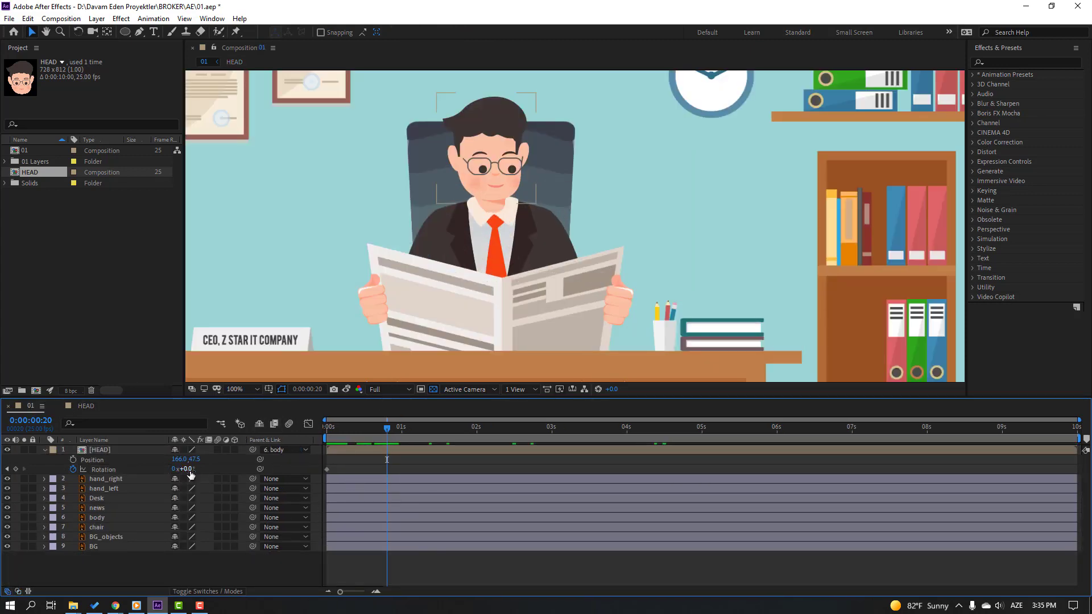
drag(190, 469, 183, 469)
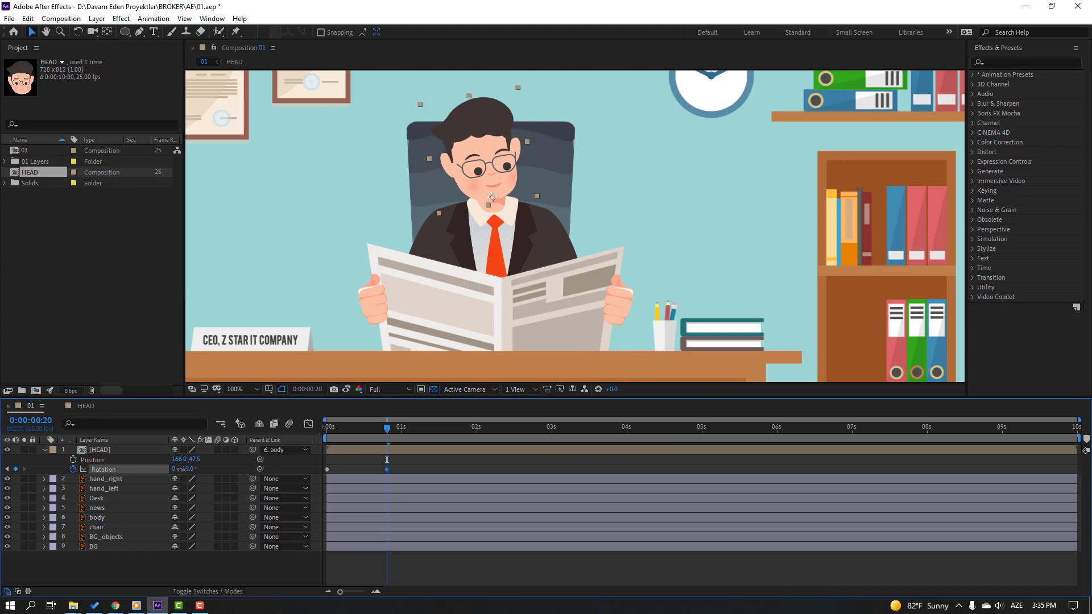
Keyframe a dip in the HEAD layer's Position: 166, 47.5 at the start, 166, 54.5 at 0:00:00:10 and the starting value again at 0:00:00:20.
mouse_move(393, 429)
mouse_down()
mouse_move(313, 441)
mouse_move(357, 428)
mouse_up()
click(73, 460)
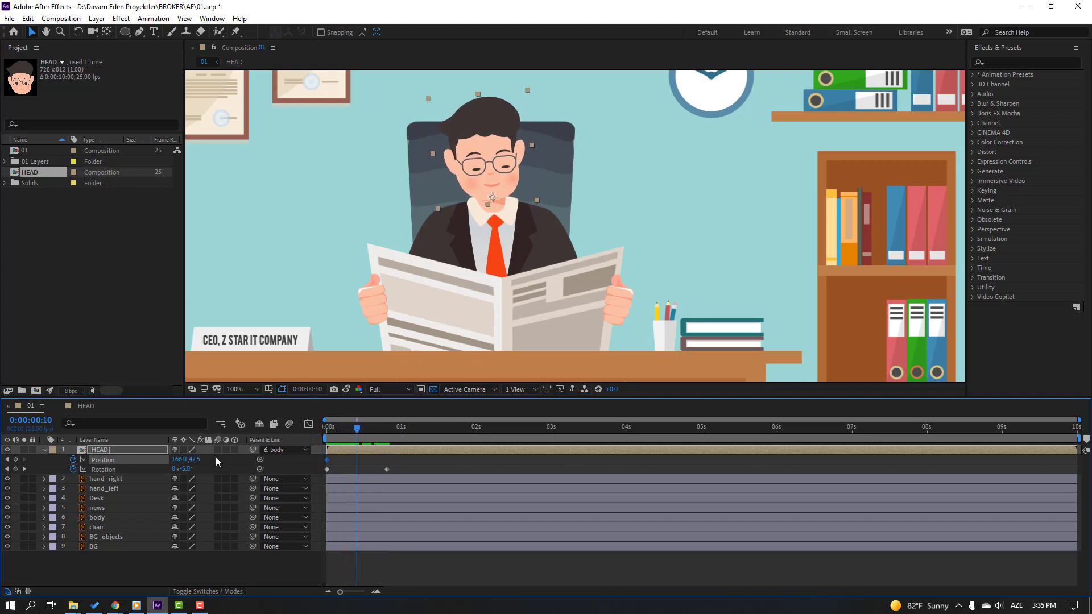
drag(194, 459, 199, 459)
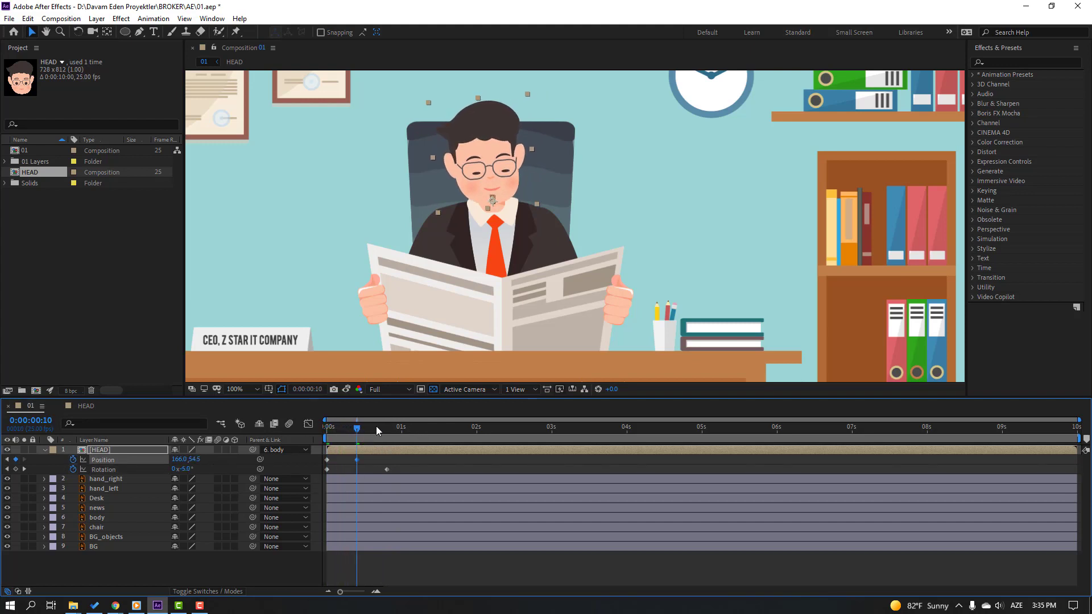
drag(367, 435, 386, 436)
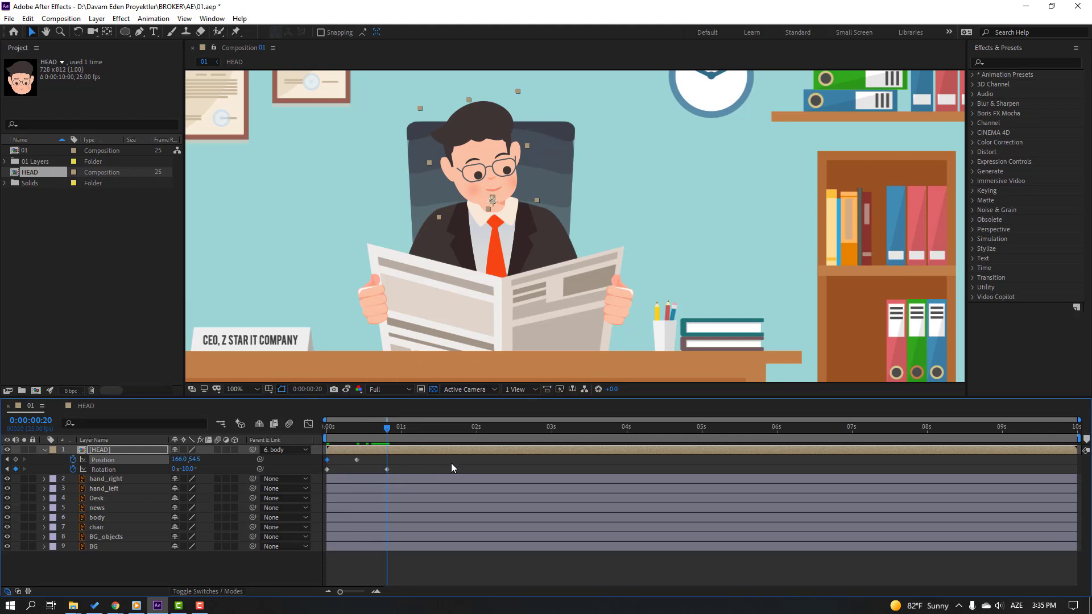
key(ctrl+v)
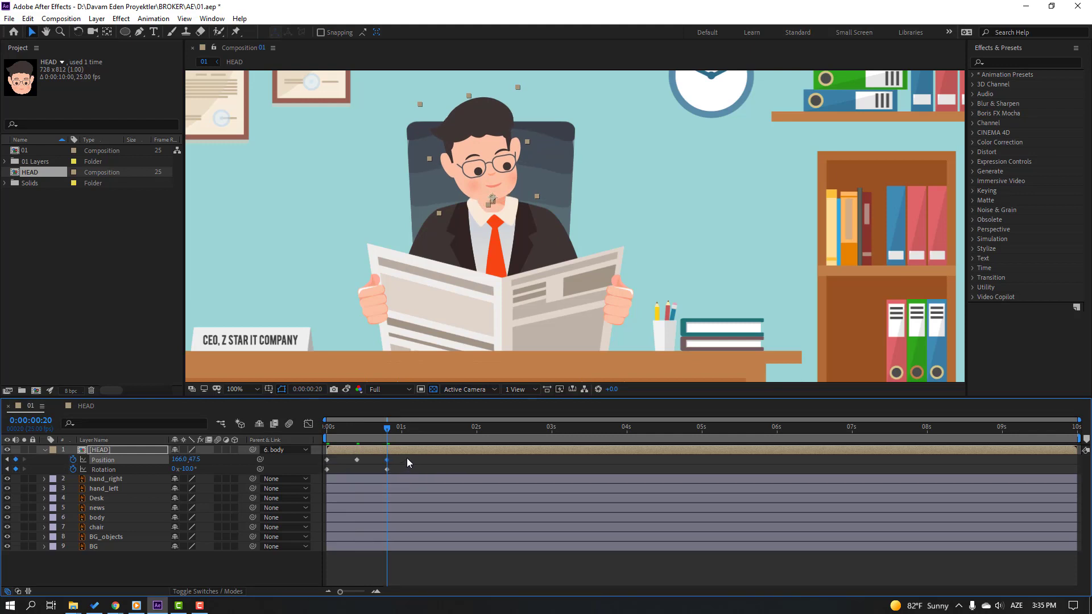
Apply Easy Ease to all Position and Rotation keyframes of the HEAD layer and preview the head turn.
click(328, 469)
right_click(328, 470)
mouse_move(398, 463)
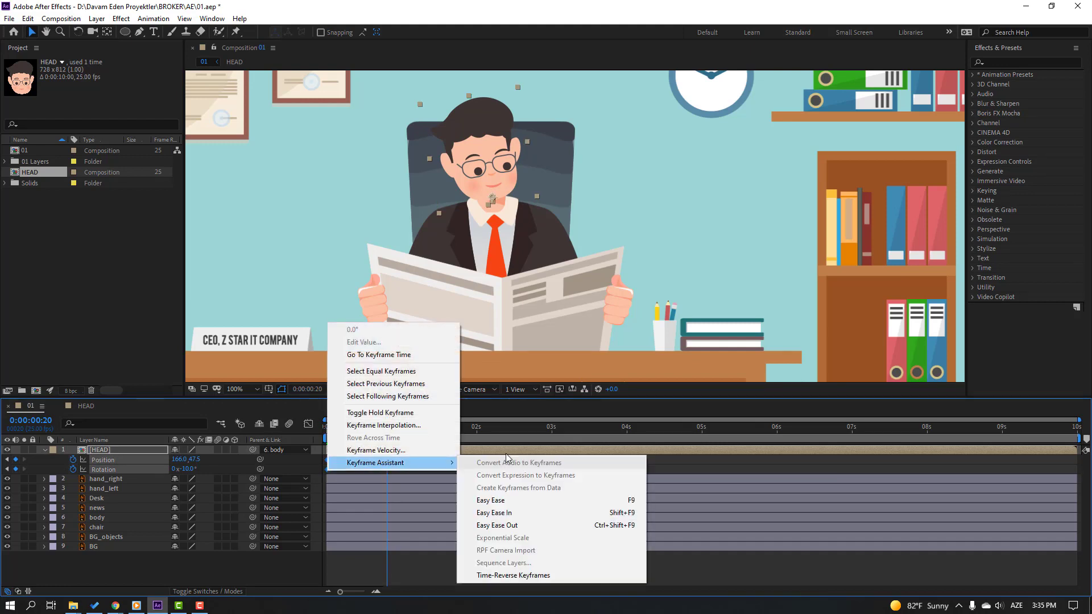
click(490, 500)
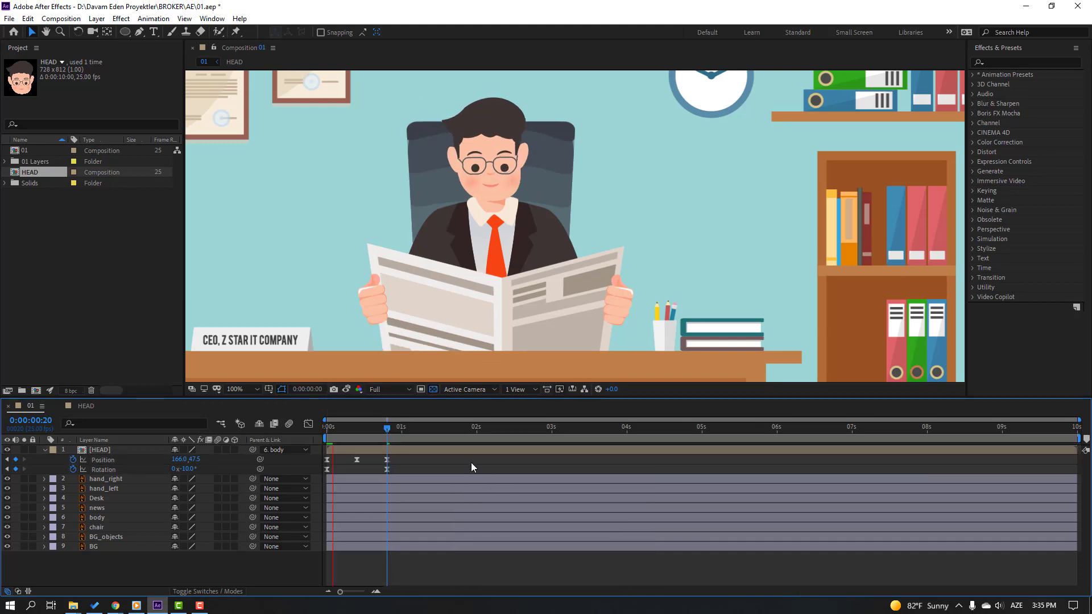
key(space)
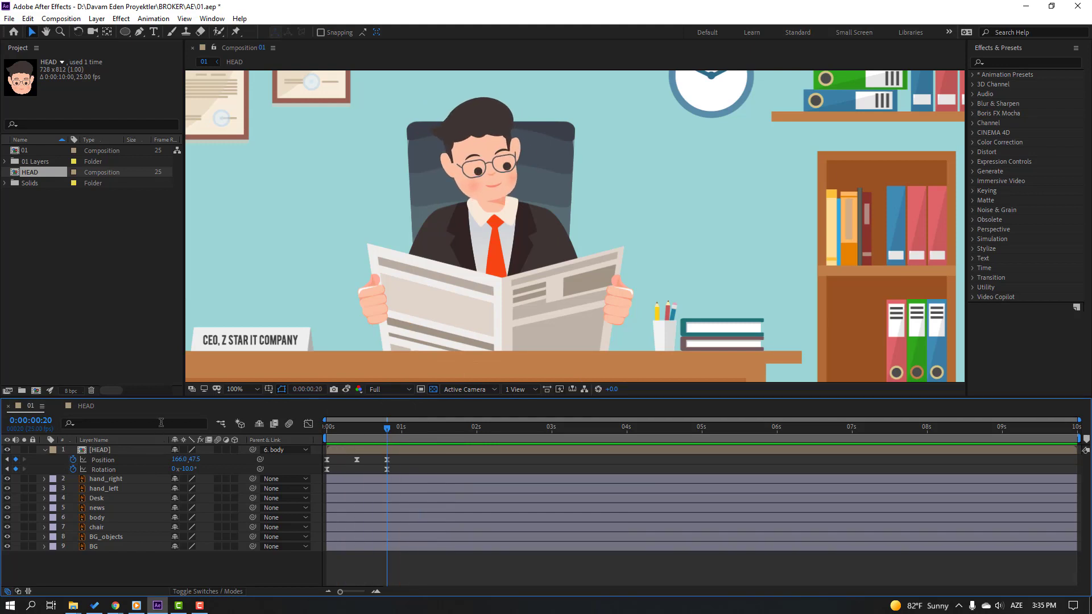
Find the face controller keyframe at 0:00:01:13 in HEAD and add a holding Rotation keyframe of -10° there on the HEAD layer in composition 01.
click(83, 406)
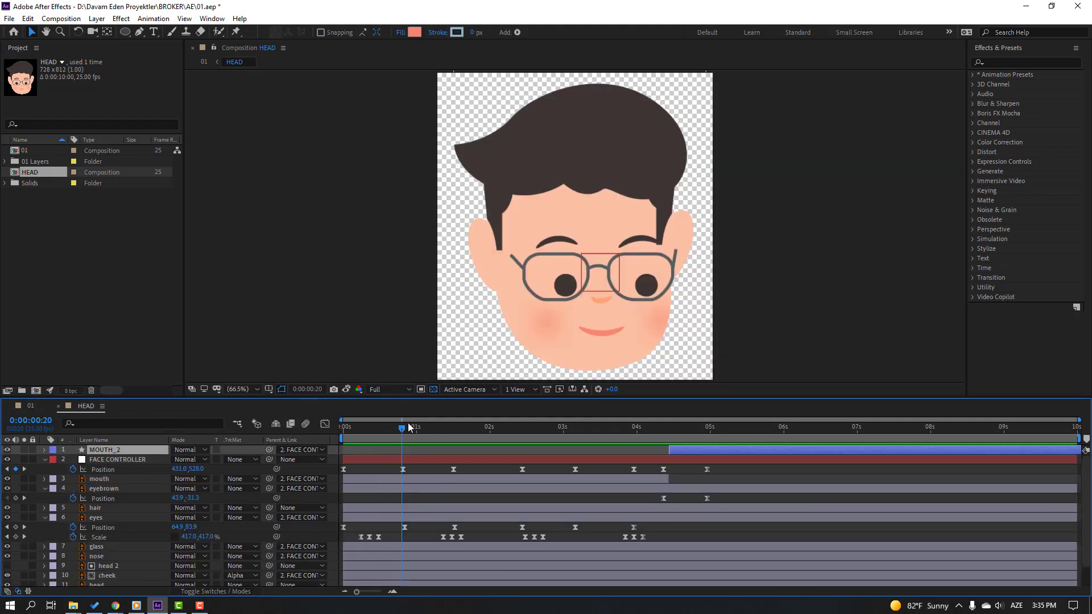
drag(438, 431, 454, 426)
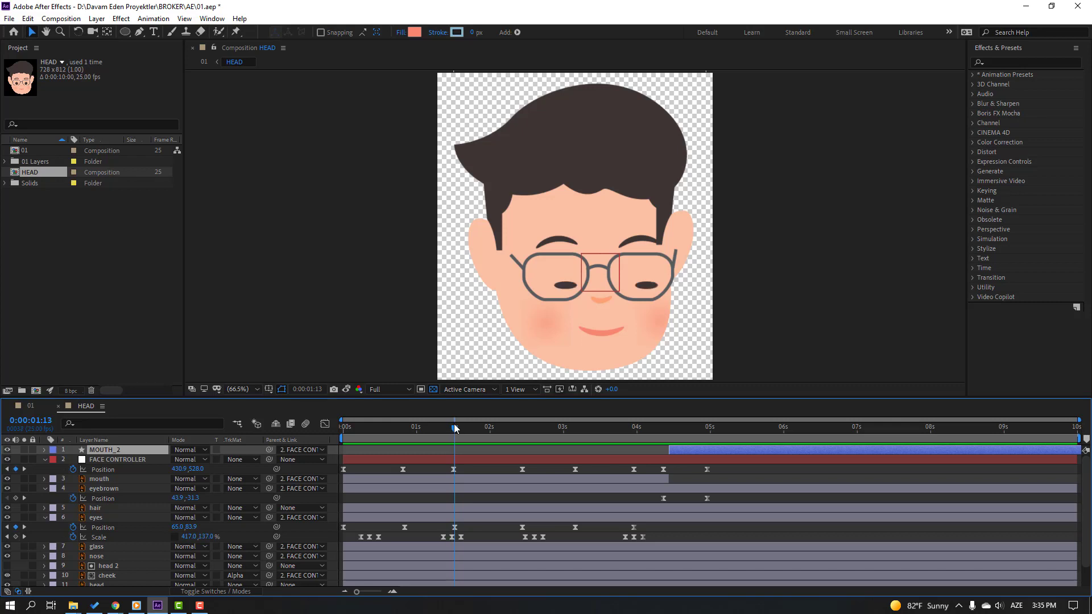
click(454, 470)
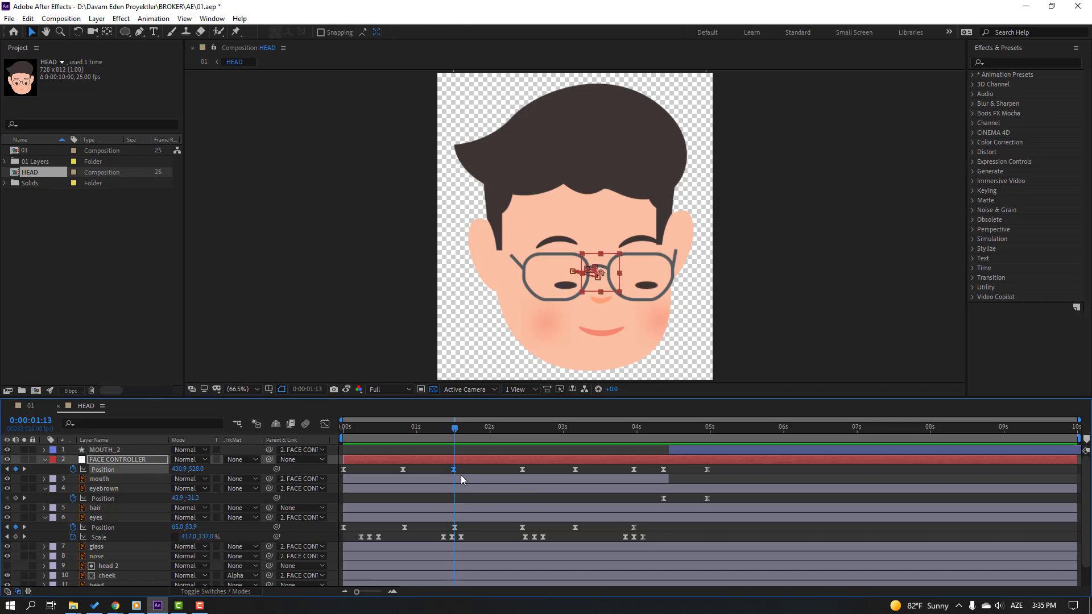
click(31, 406)
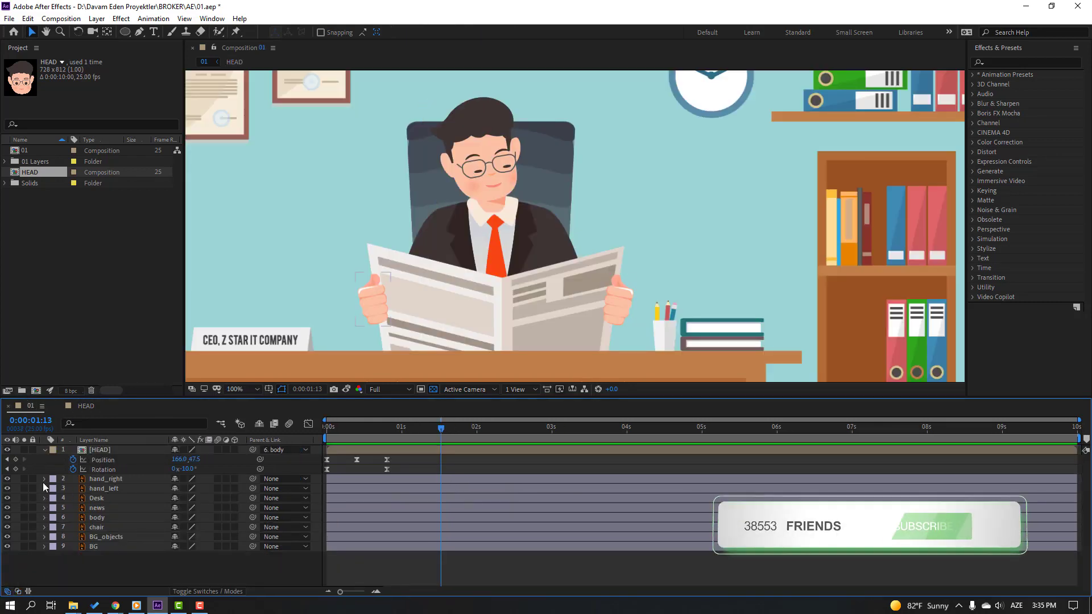
click(54, 468)
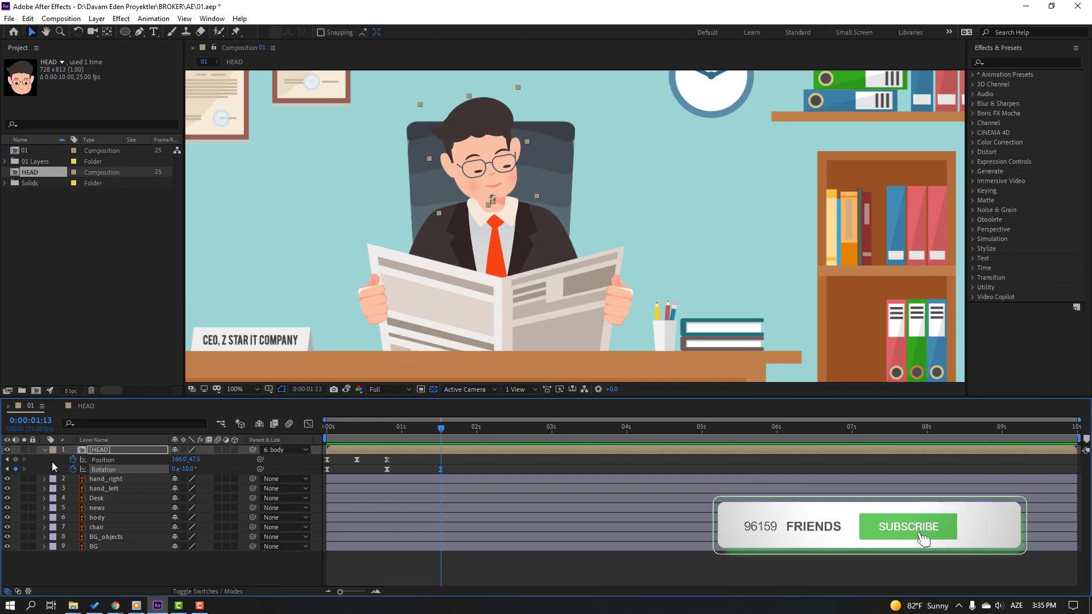
Match the next face controller keyframe time, 0:00:02:11, and set the HEAD layer's Rotation to +10° in composition 01.
click(79, 404)
drag(457, 430, 521, 431)
click(32, 407)
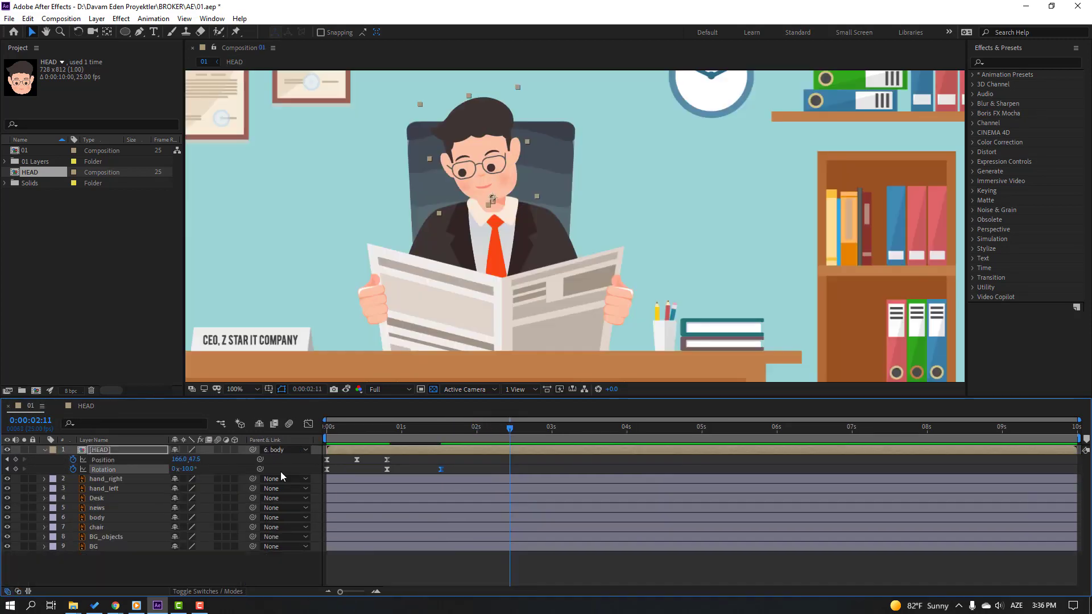
drag(190, 469, 200, 469)
Duplicate the HEAD layer's three Position keyframes and place the copies so the dip starts at the 0:00:01:13 Rotation keyframe.
drag(401, 456, 317, 459)
key(ctrl+c)
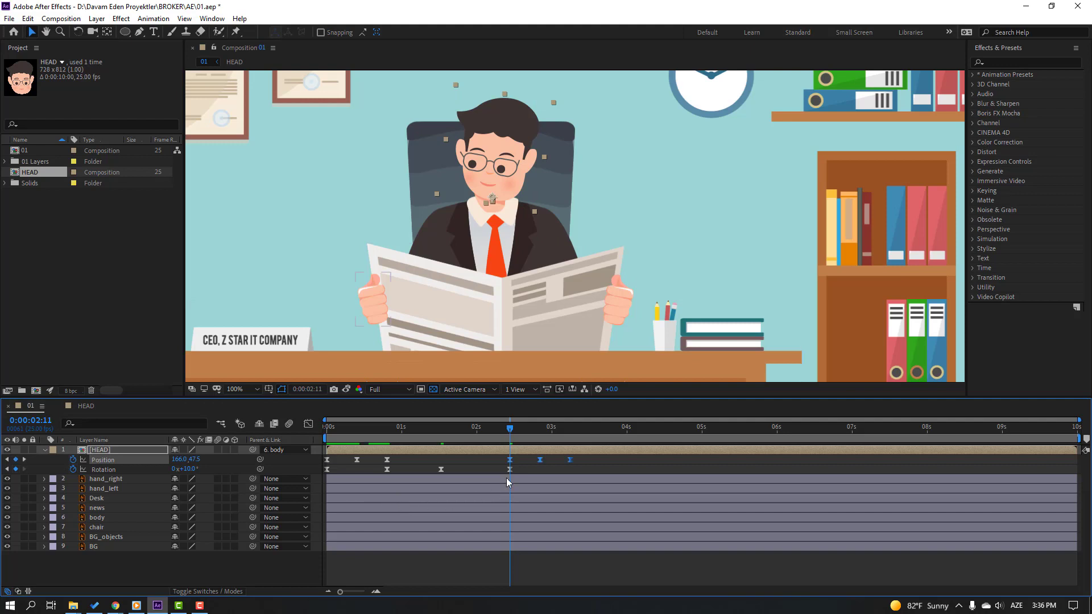
key(ctrl+v)
drag(540, 460, 499, 472)
Shift the HEAD layer's +10° Rotation keyframe earlier to line up with the last Position keyframe, and preview the second head turn.
click(526, 469)
click(509, 469)
click(524, 467)
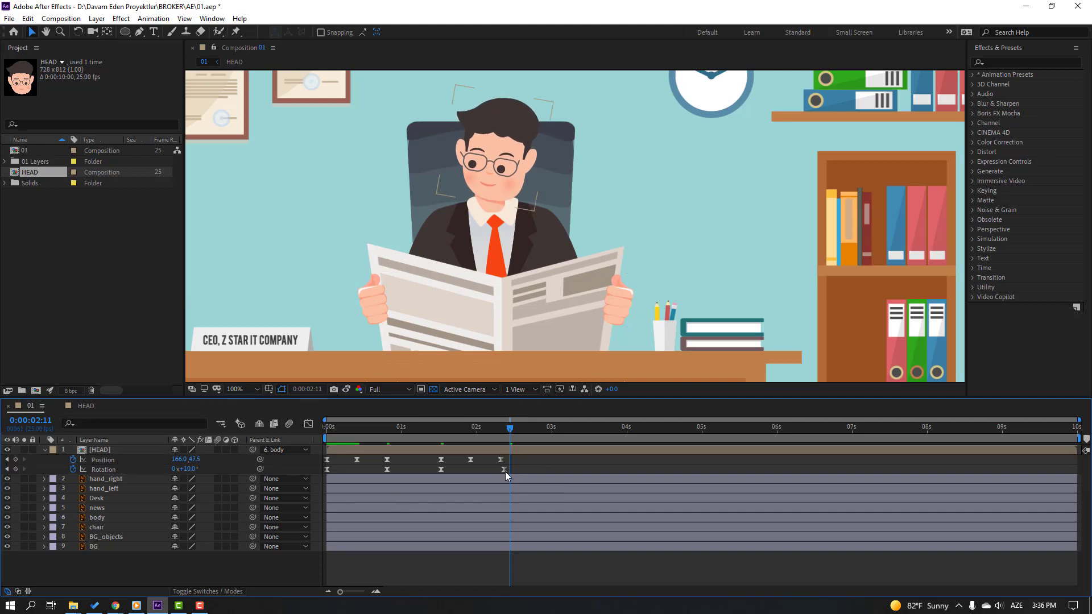
click(501, 470)
click(527, 471)
key(space)
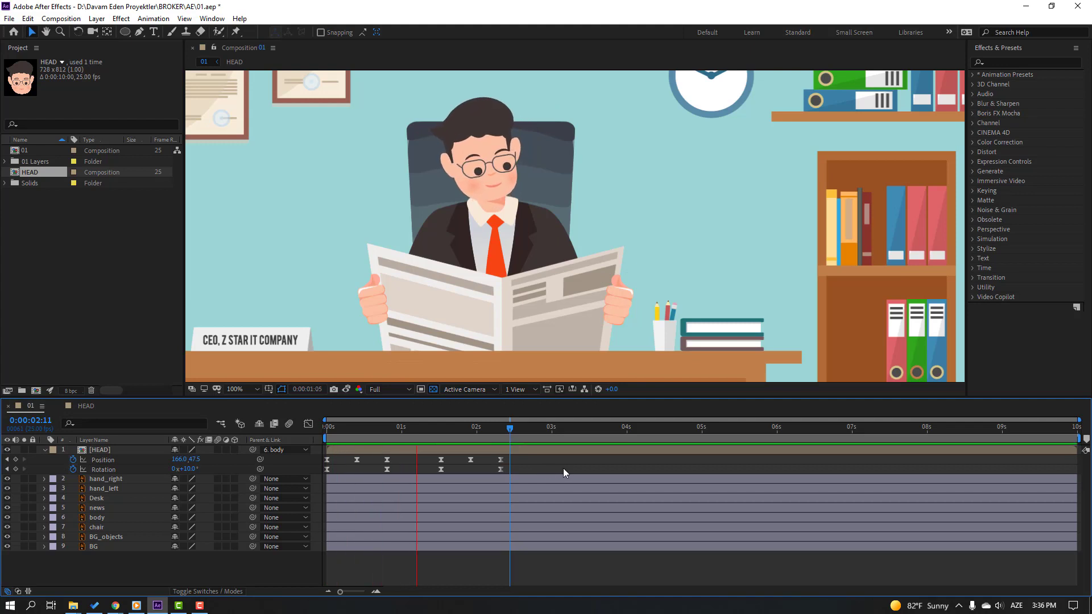
key(space)
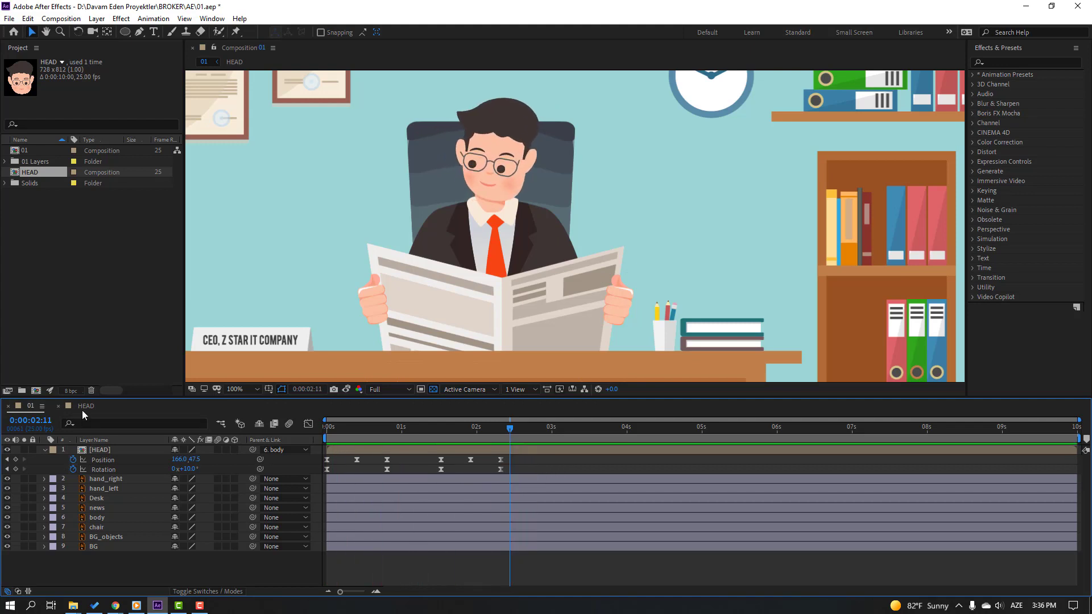
Match the face controller keyframe at 0:00:03:04 and add a holding Rotation keyframe of +10° to the HEAD layer in composition 01.
click(83, 409)
click(573, 428)
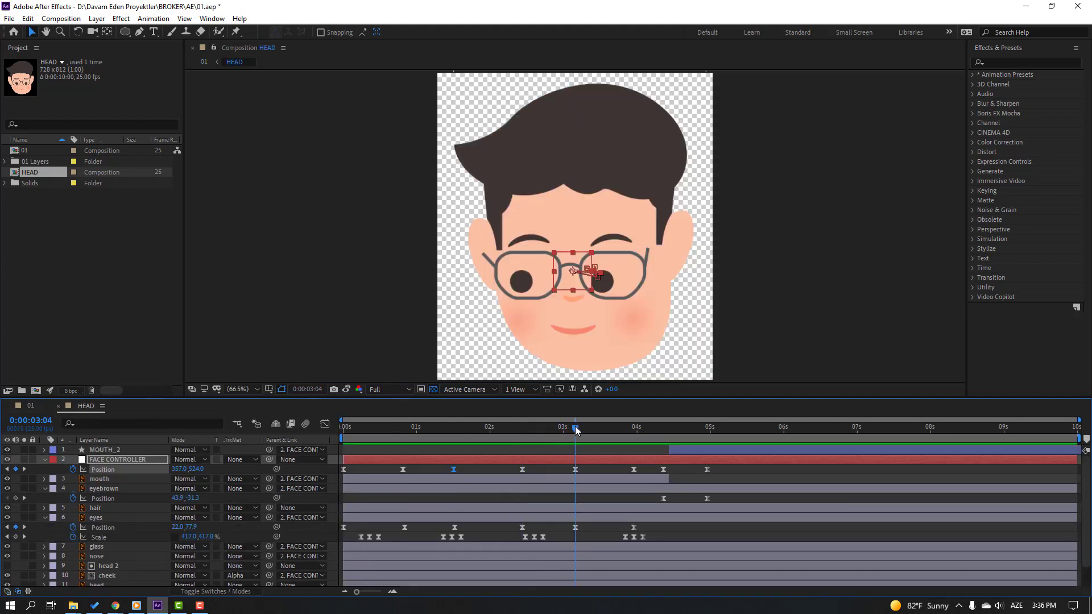
click(32, 406)
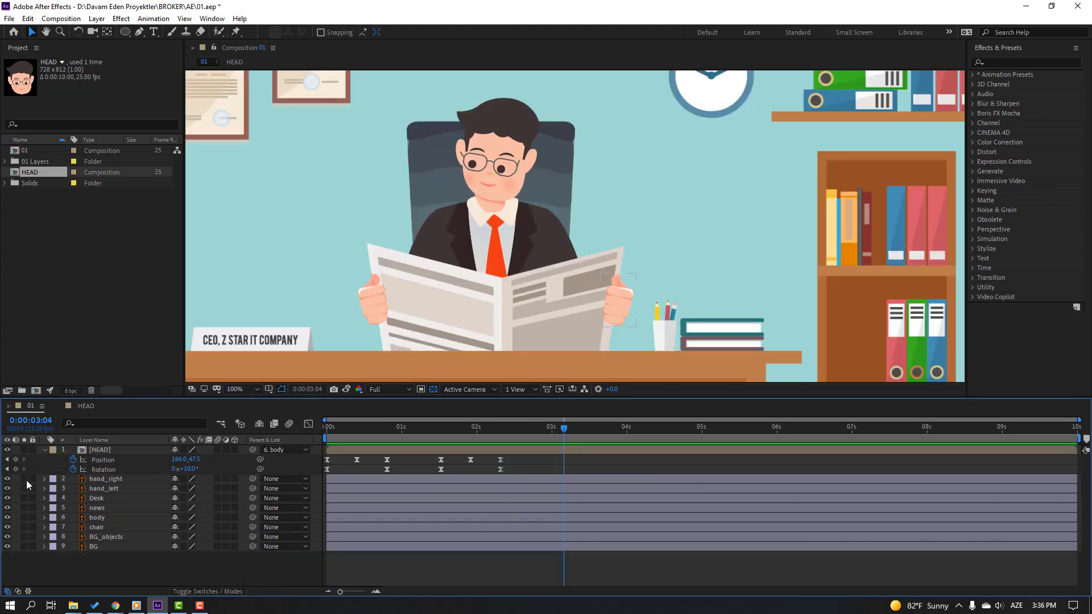
Match the face controller keyframe at 0:00:03:24 and set the HEAD layer's Rotation to -8° in composition 01.
click(85, 406)
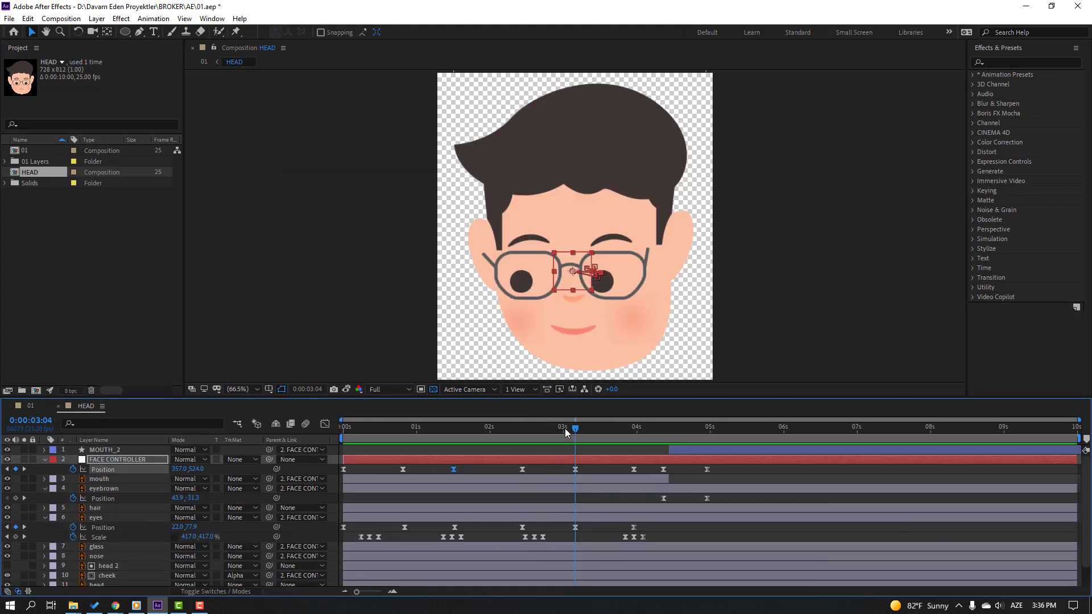
drag(579, 429, 634, 429)
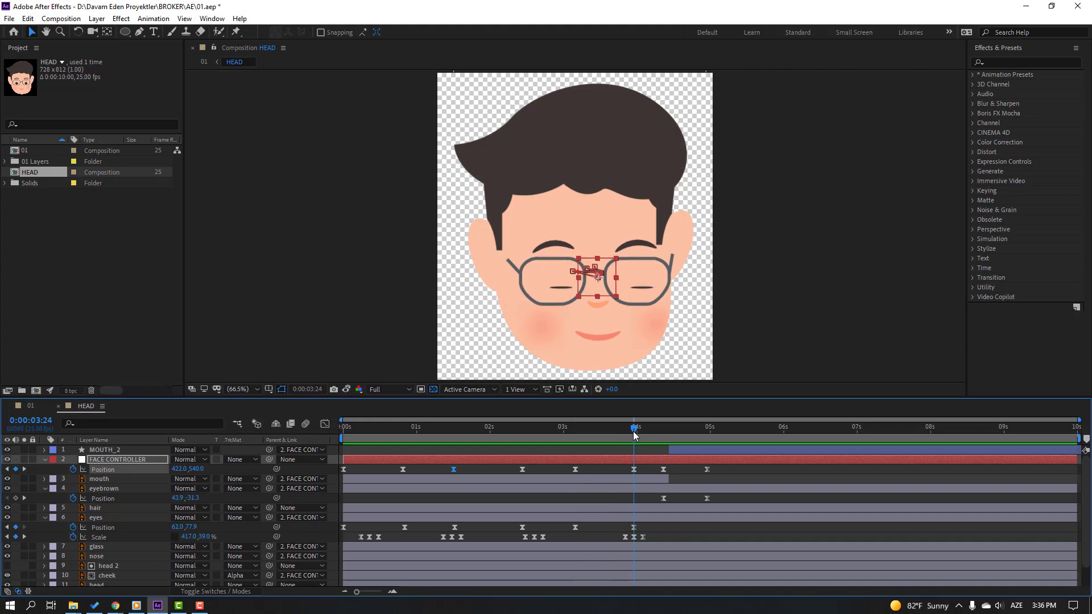
click(31, 406)
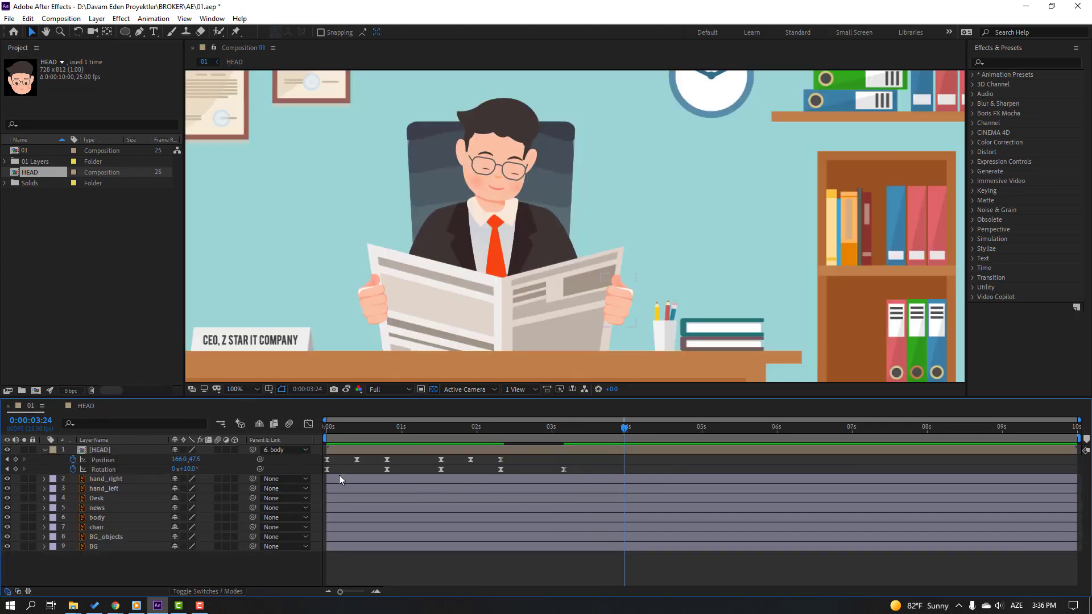
drag(186, 469, 177, 470)
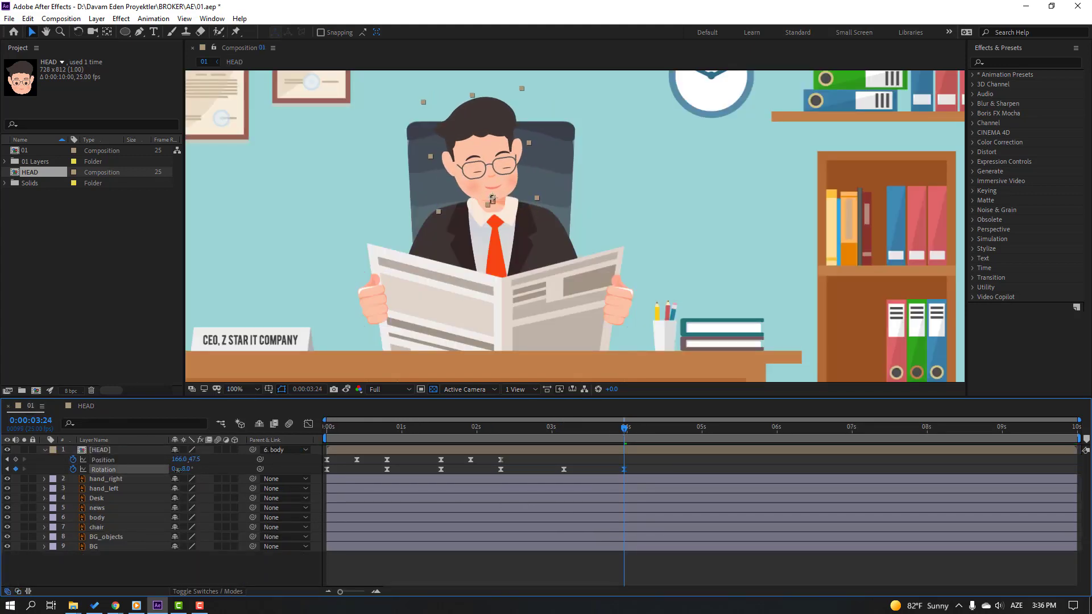
Duplicate the HEAD layer's three Position keyframes starting at 0:00:03:04, and add a holding Rotation keyframe of -8° at the face controller's 0:00:04:09 keyframe.
drag(513, 457, 428, 463)
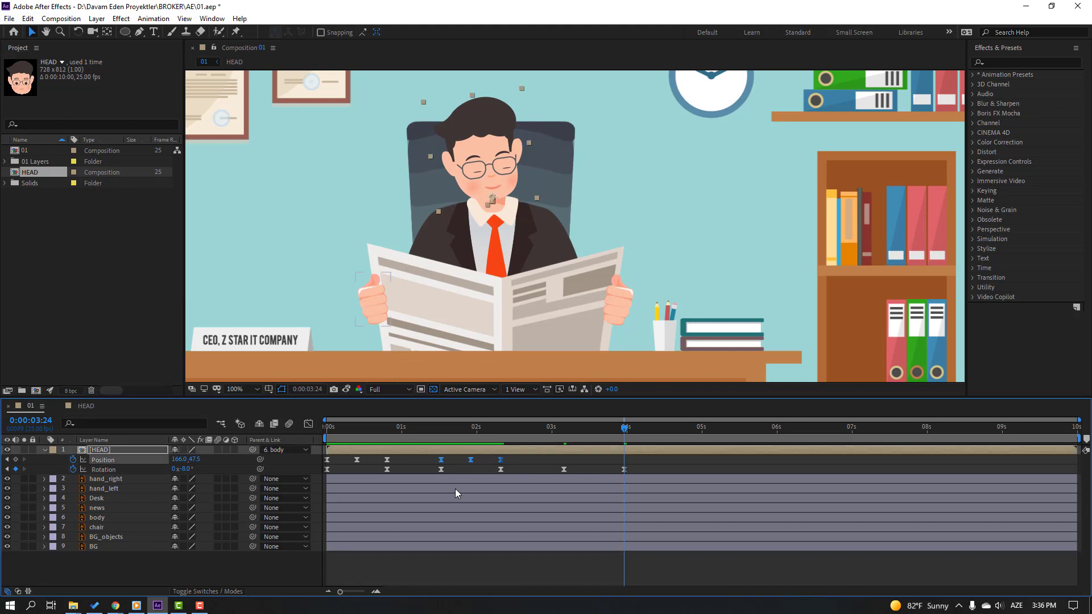
drag(651, 463, 661, 430)
click(86, 410)
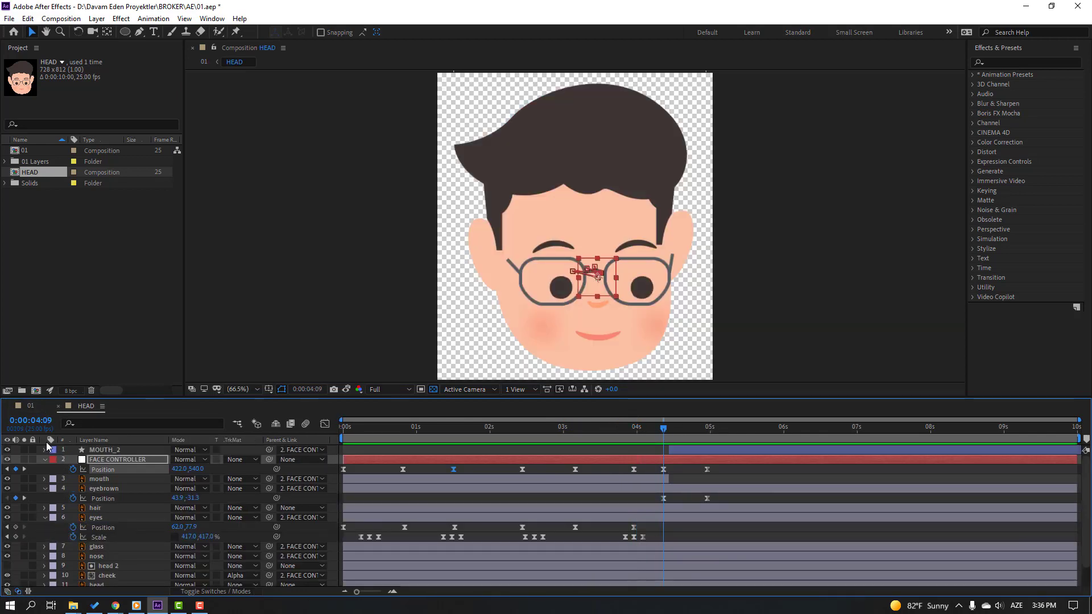
click(31, 405)
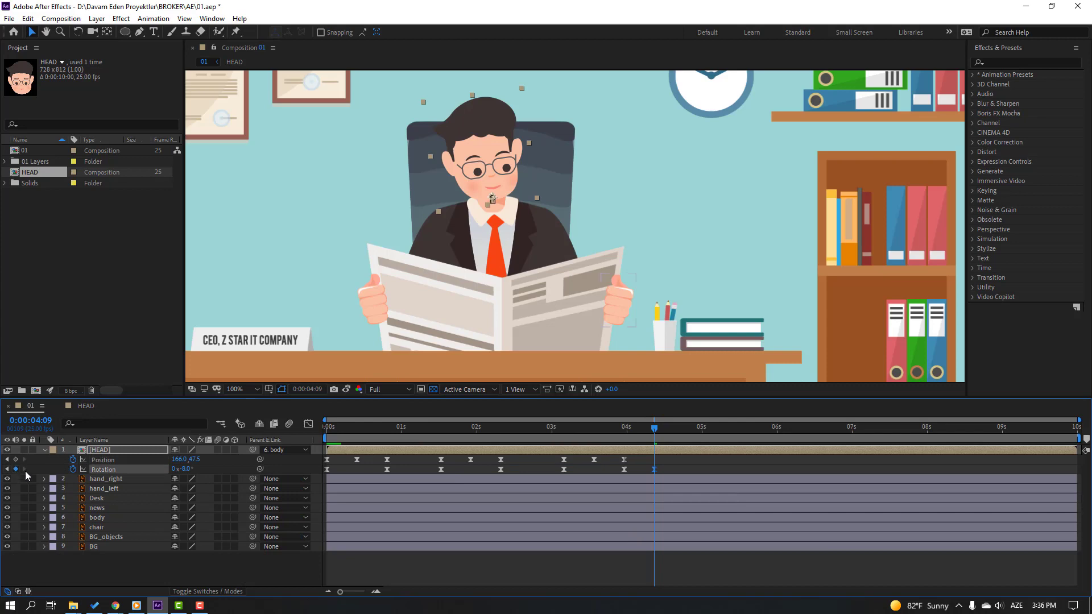
Match the face controller keyframe at 0:00:04:24 and set the HEAD layer's Rotation to 0° in composition 01.
click(82, 406)
drag(663, 429, 707, 431)
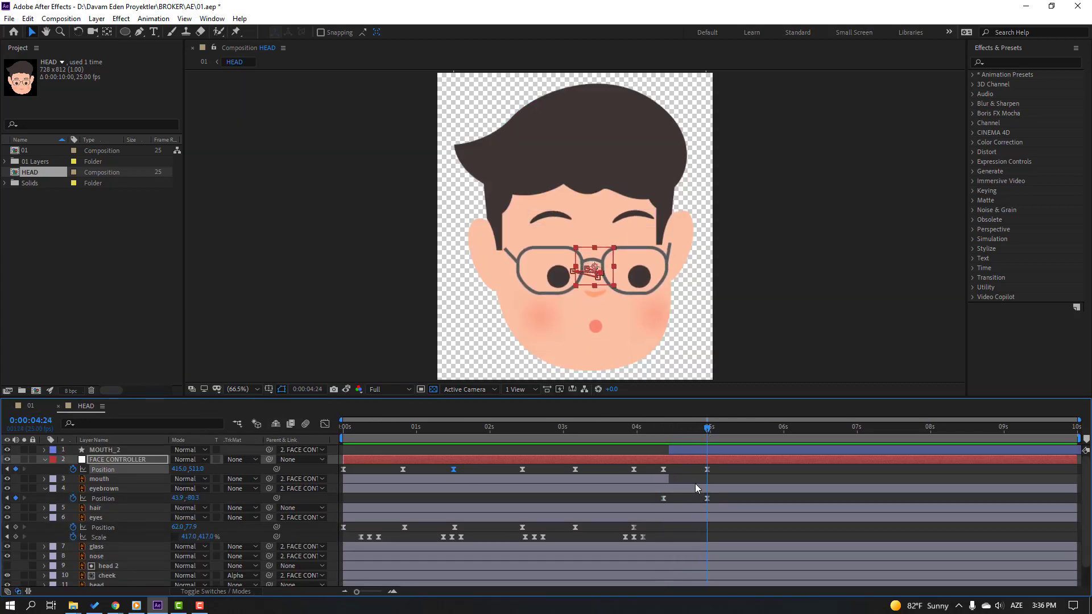
click(36, 406)
click(203, 466)
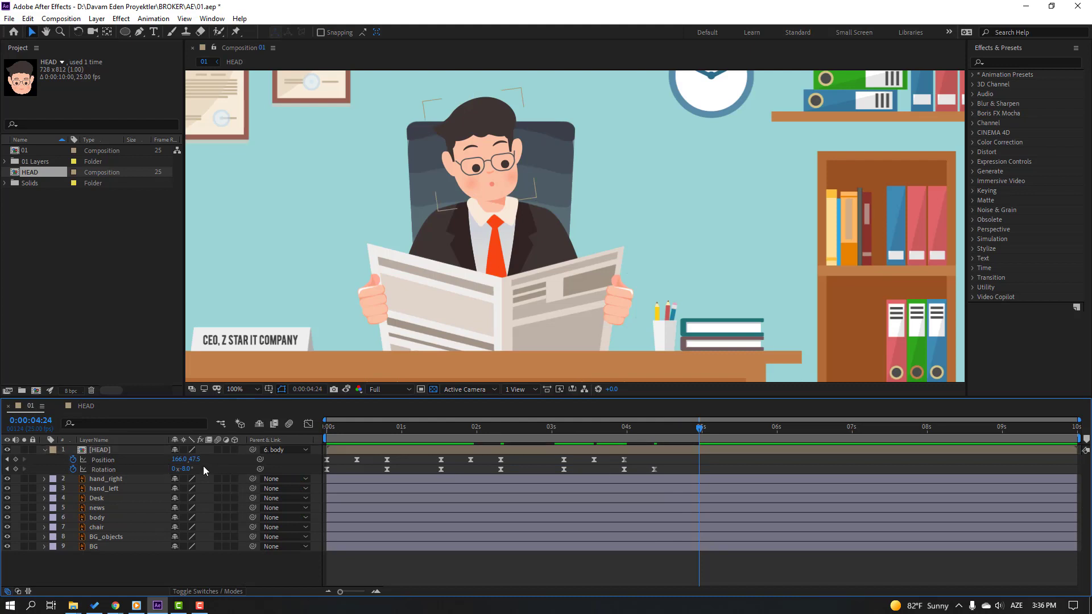
click(186, 469)
text(0)
key(Return)
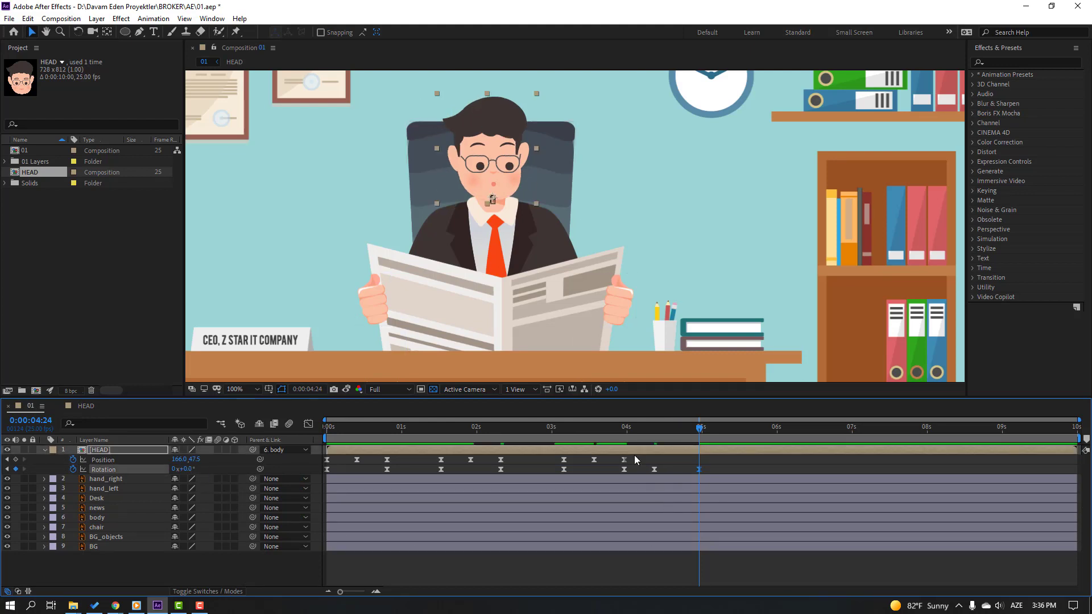
Duplicate the HEAD layer's dip Position keyframes between 0:00:04:09 and 0:00:04:24, and preview the whole head animation.
drag(641, 456, 701, 462)
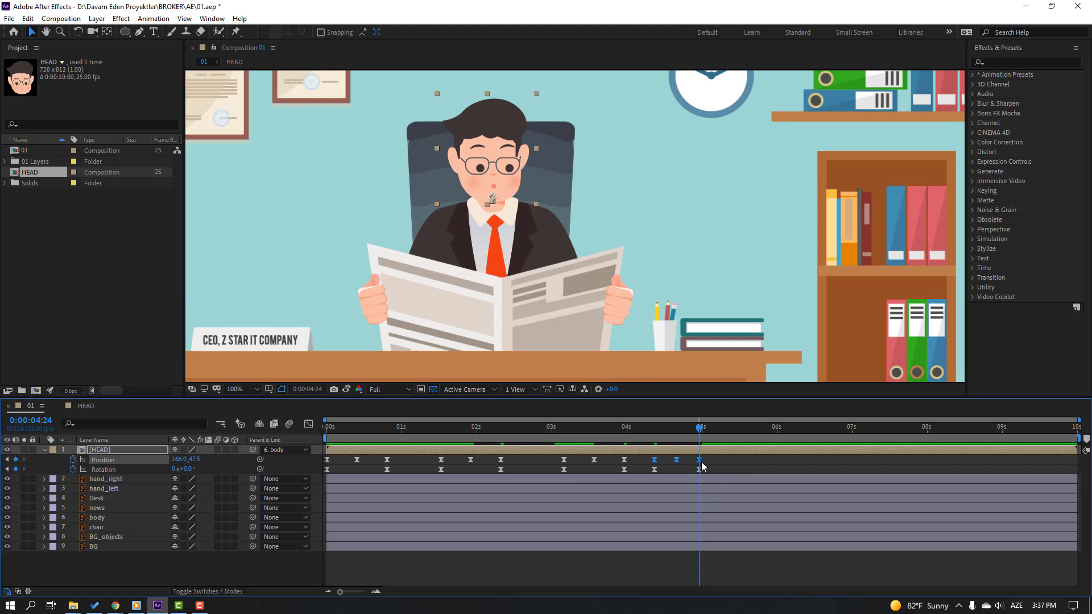
click(722, 461)
drag(601, 427, 701, 430)
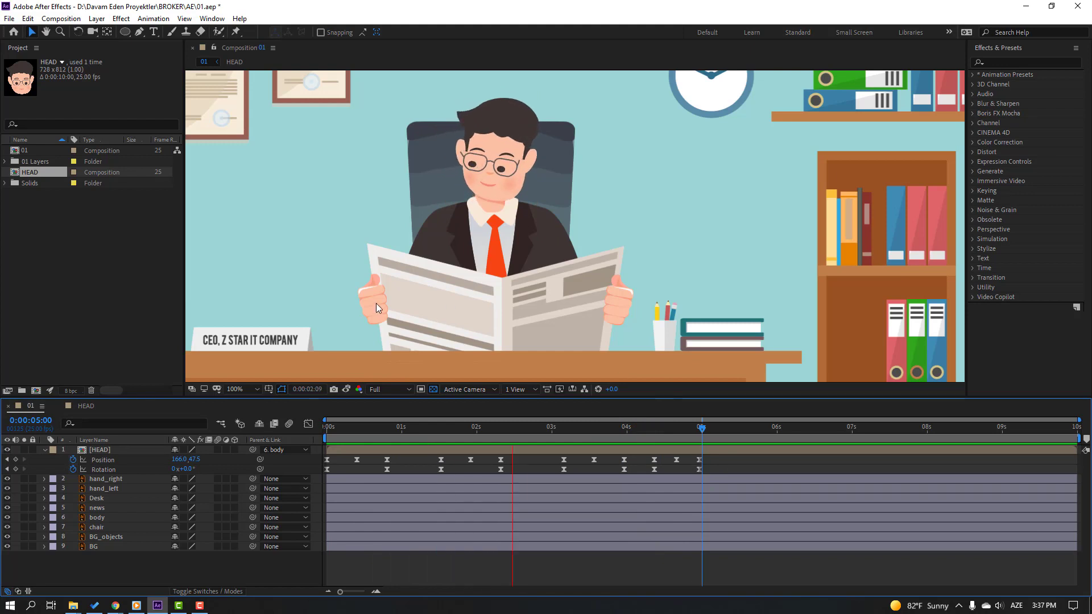
scroll(365, 306, down, 2)
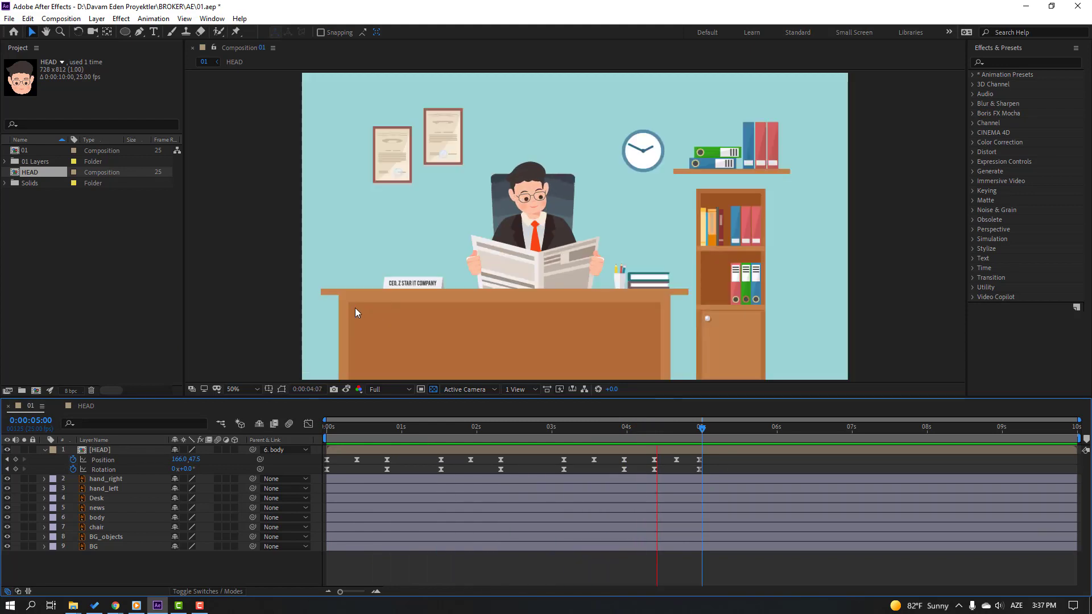
key(space)
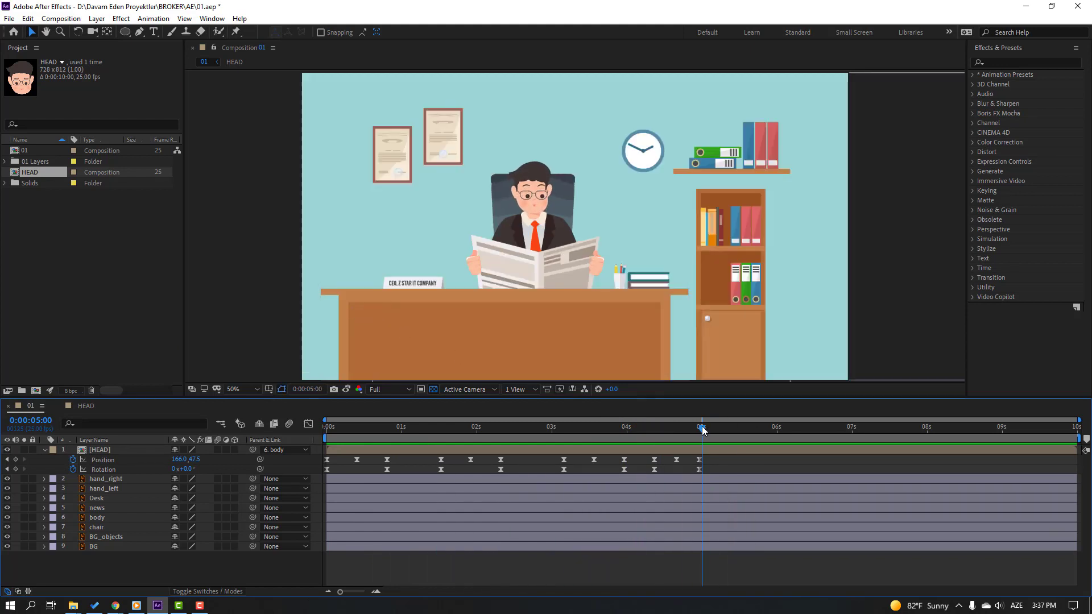
Return to 0:00:00:00 and parent the hand_right and hand_left layers to the news layer.
drag(702, 428, 318, 449)
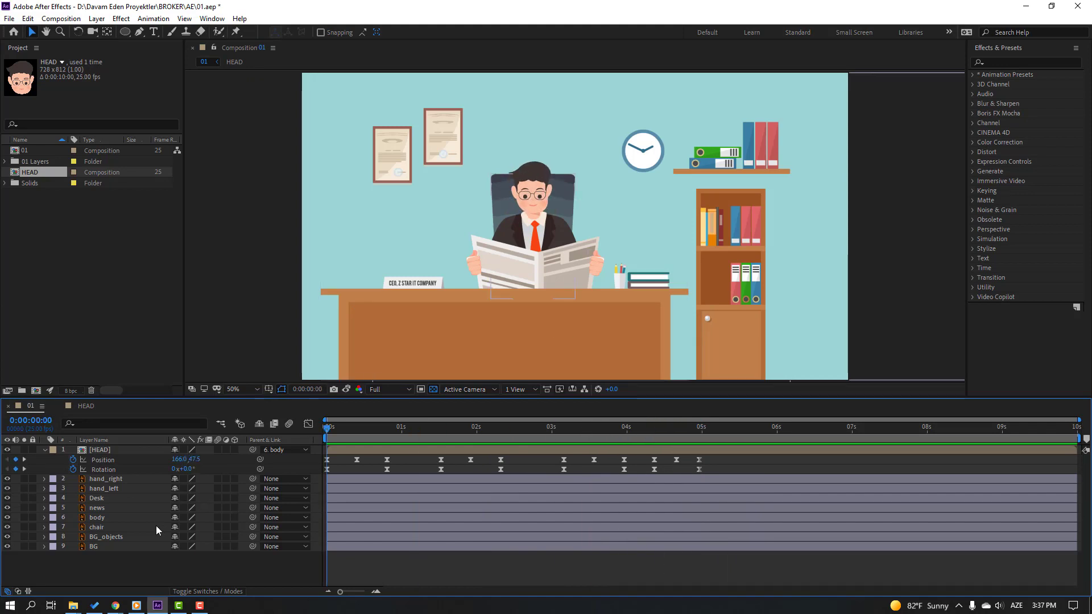
click(114, 490)
shift+click(123, 479)
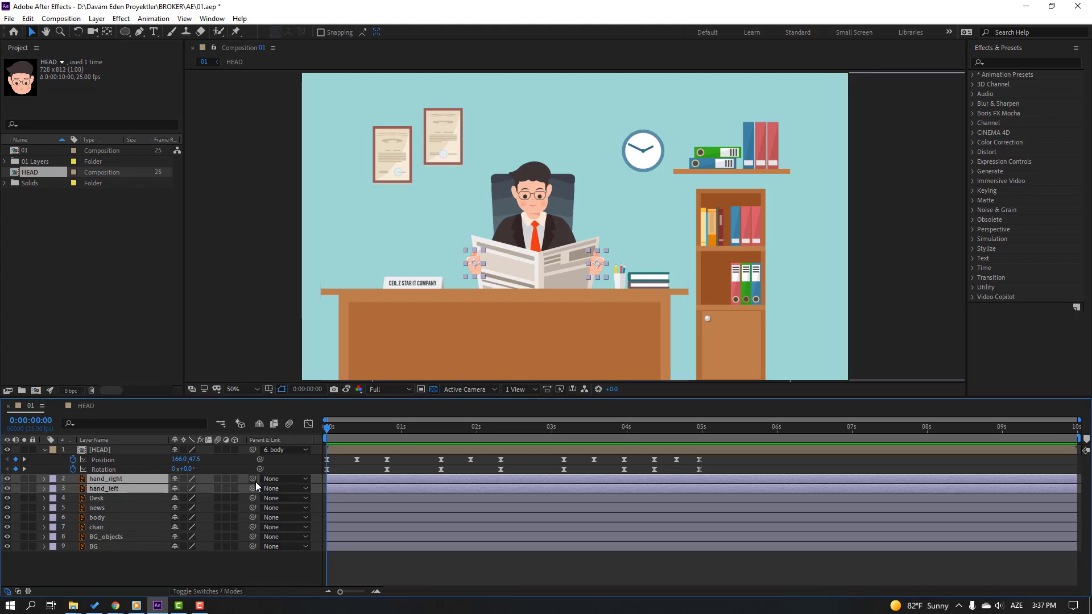
drag(251, 478, 97, 510)
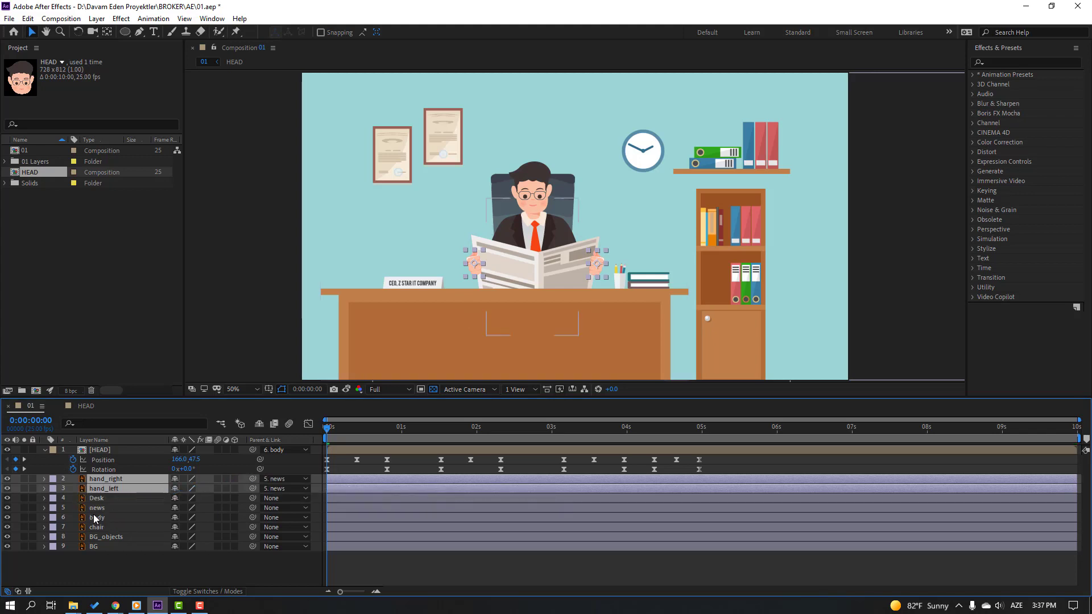
Keyframe the news layer's Position at 0:00:00:00 and shift the newspaper right to 838.5, 730.5 at 0:00:00:20.
click(97, 509)
scroll(518, 309, up, 2)
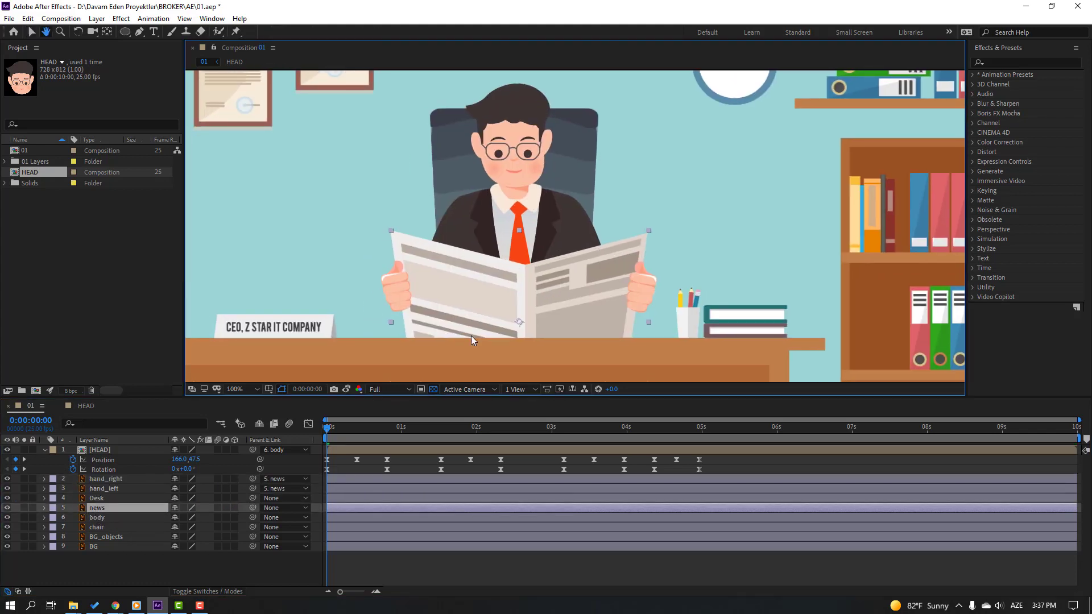
key(p)
click(72, 517)
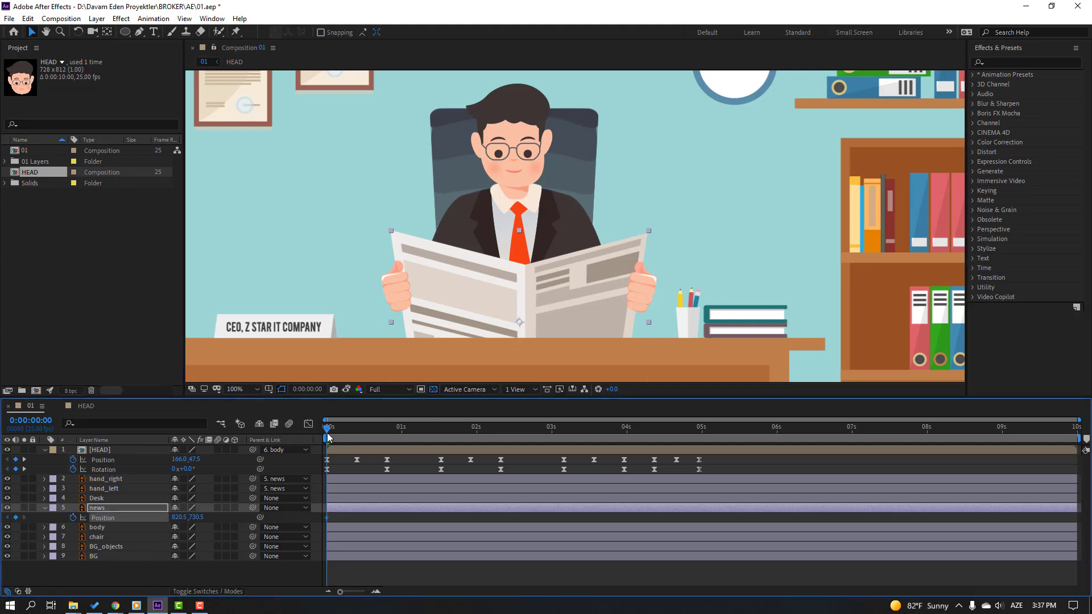
drag(328, 437, 387, 437)
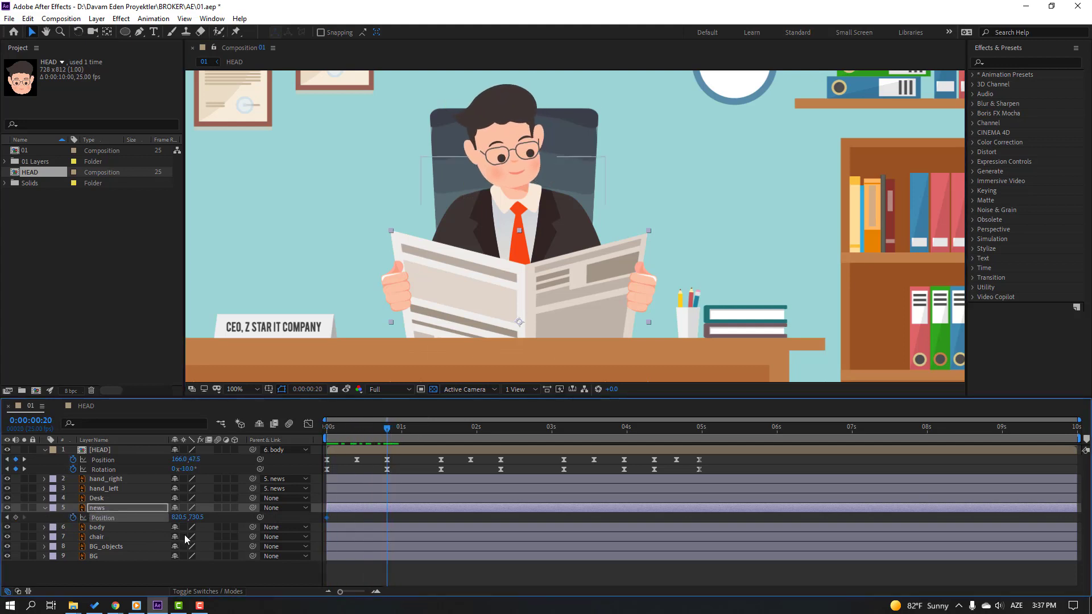
drag(506, 320, 517, 321)
Apply Easy Ease to both Position keyframes of the news layer and preview the movement.
mouse_move(388, 432)
mouse_down()
mouse_move(309, 433)
mouse_move(392, 431)
mouse_up()
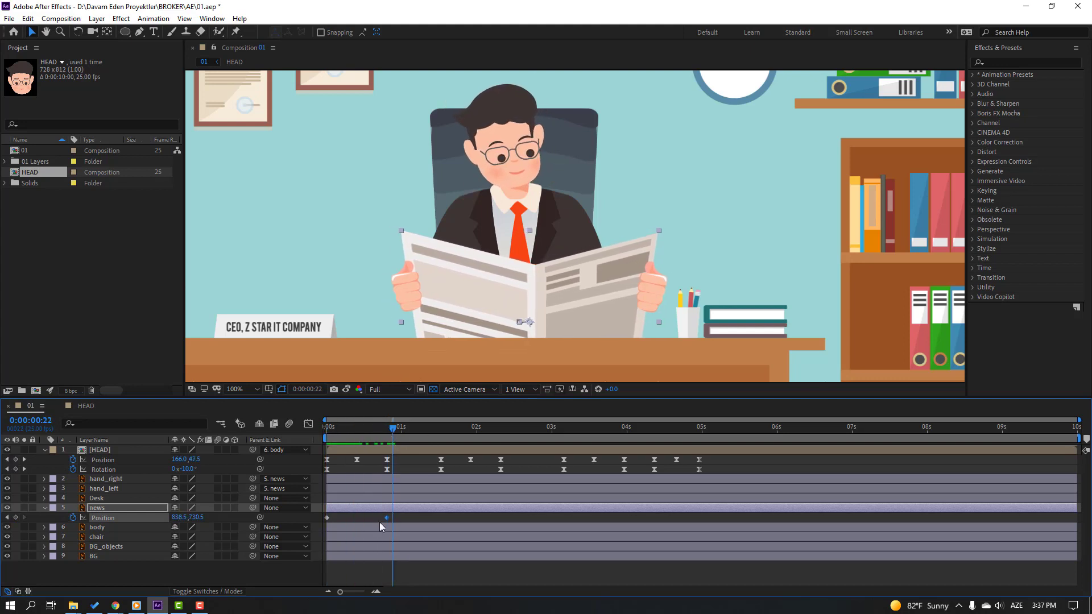
right_click(327, 518)
mouse_move(375, 510)
click(498, 459)
key(space)
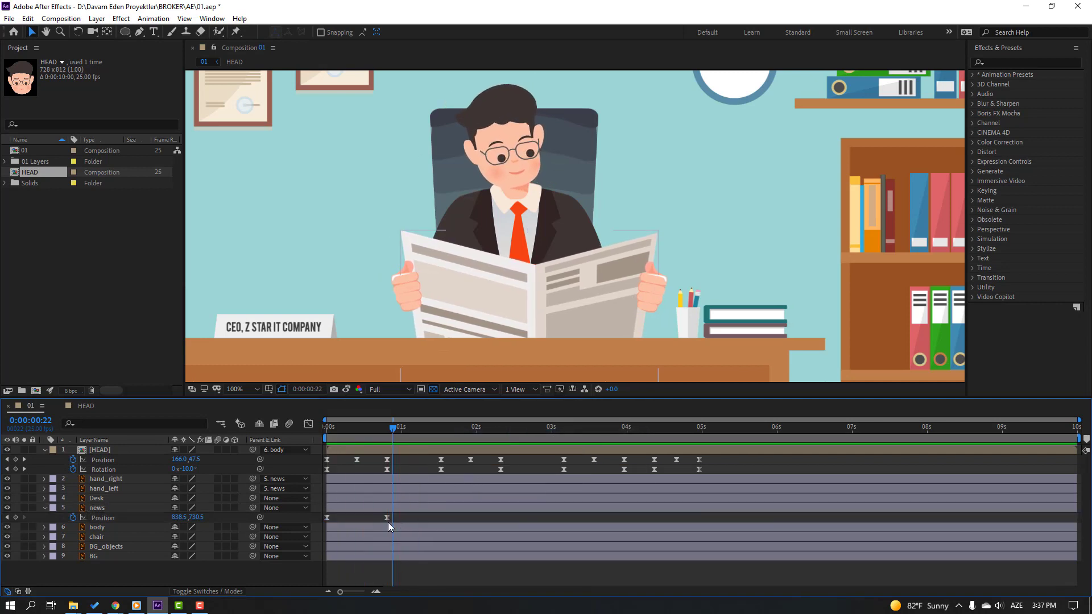
Shift the news layer's second Position keyframe earlier, raise the newspaper to Y 714.5 at 0:00:00:05, and preview the arc.
drag(387, 518, 362, 518)
key(space)
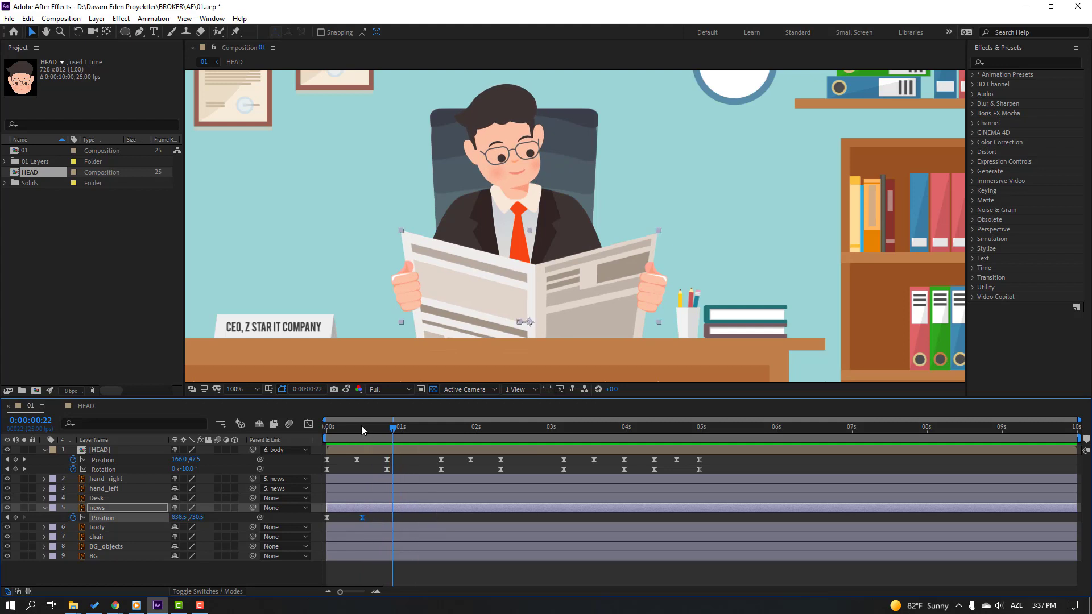
drag(360, 427, 341, 435)
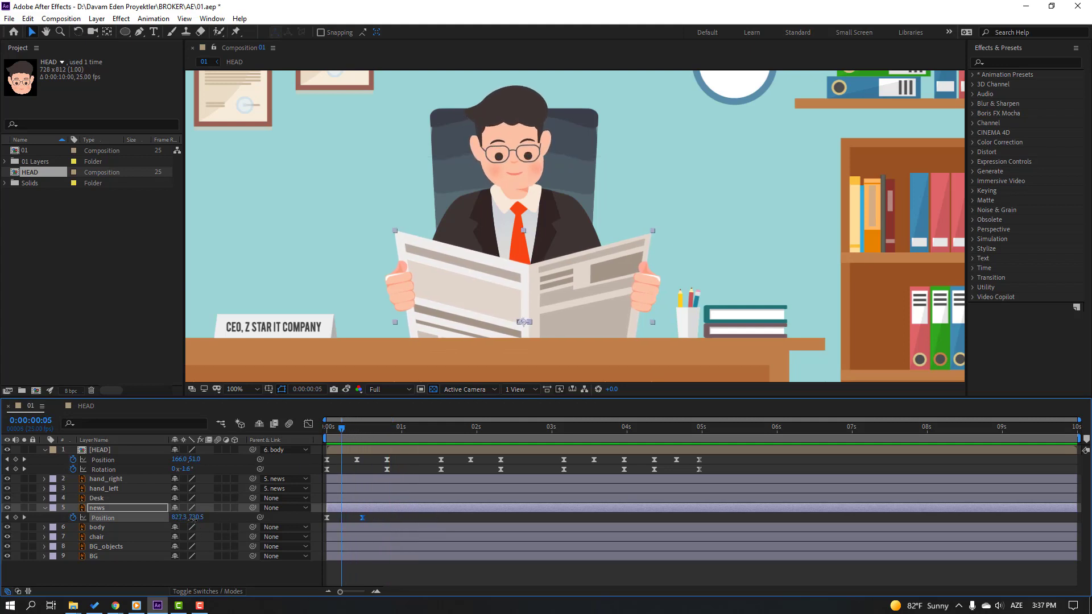
drag(197, 517, 187, 518)
key(space)
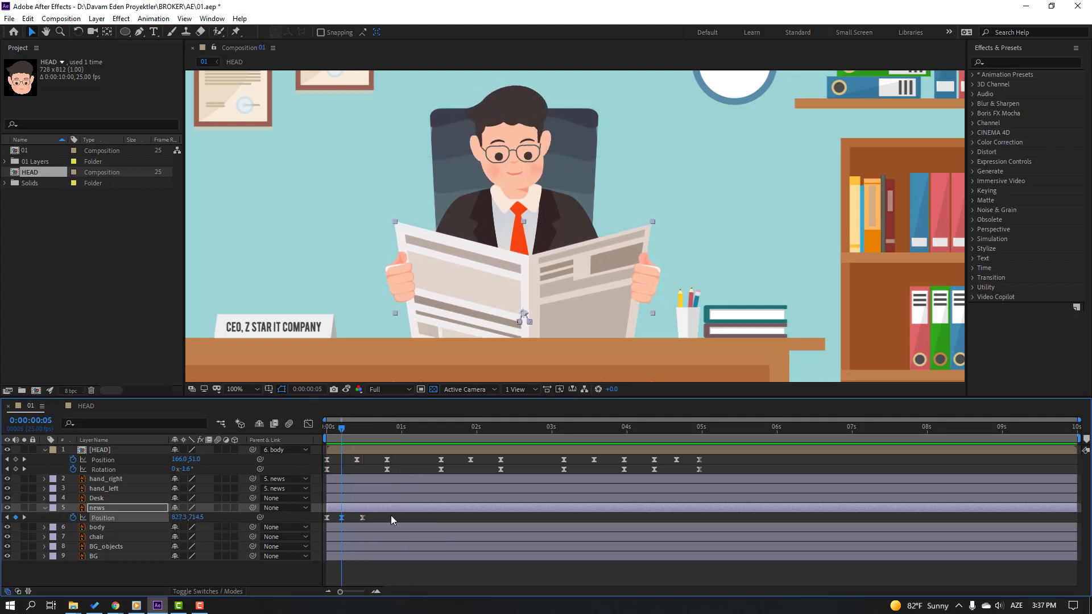
Retime the news layer's middle Position keyframe to 0:00:00:10 and its last one to 0:00:00:22, and preview the movement.
mouse_move(361, 519)
mouse_down()
mouse_move(391, 518)
mouse_move(357, 518)
mouse_up()
key(space)
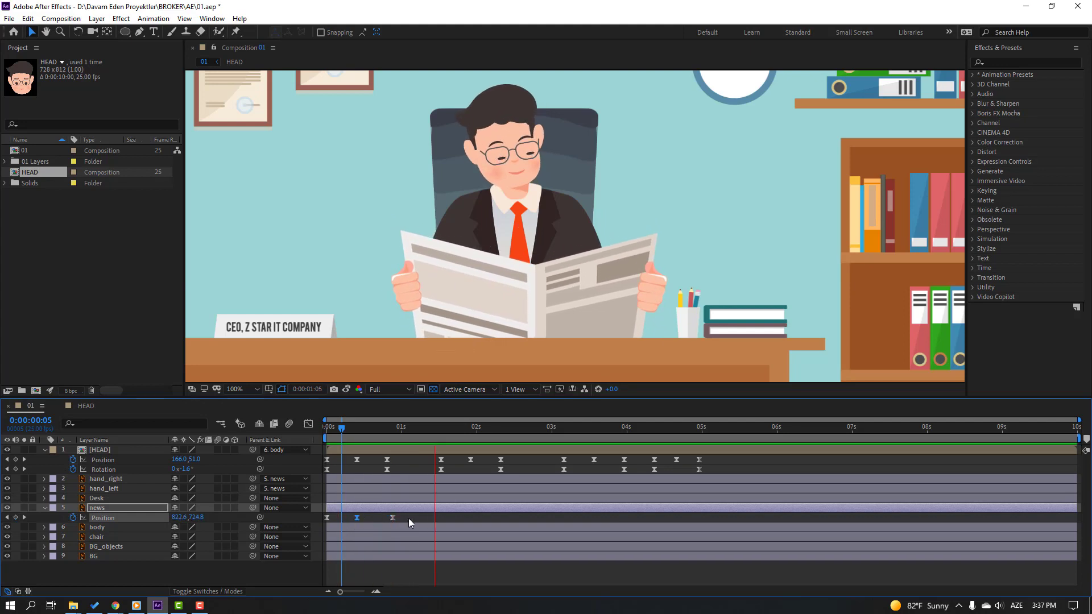
scroll(420, 281, down, 1)
scroll(463, 295, up, 2)
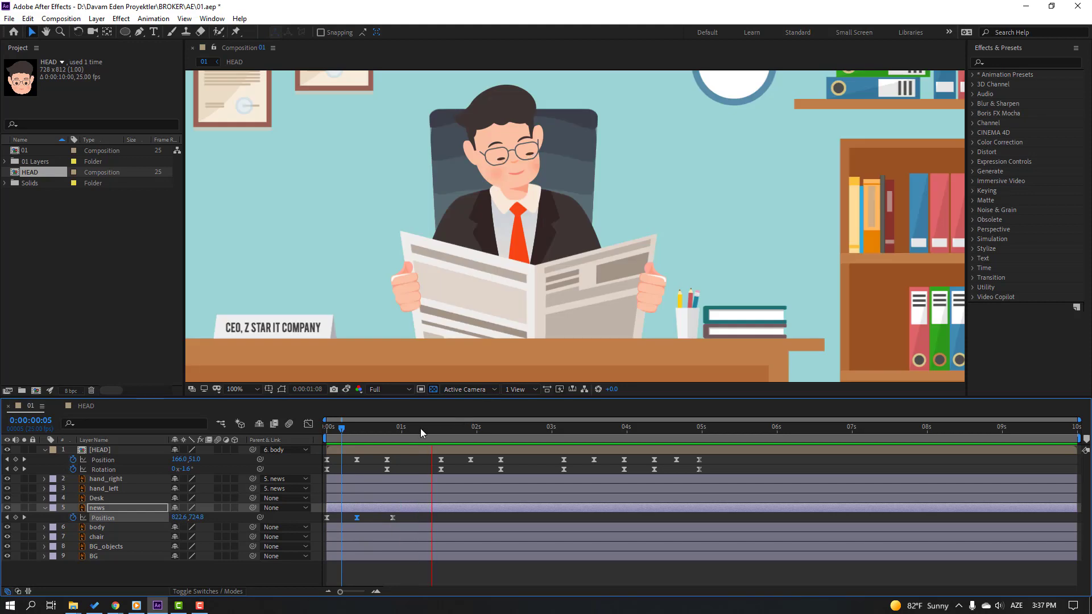
Add a holding Position keyframe to the news layer at 0:00:01:13 and set its Position to 810.5, 707.5 at 0:00:02:08.
click(441, 431)
click(16, 518)
drag(446, 425, 471, 426)
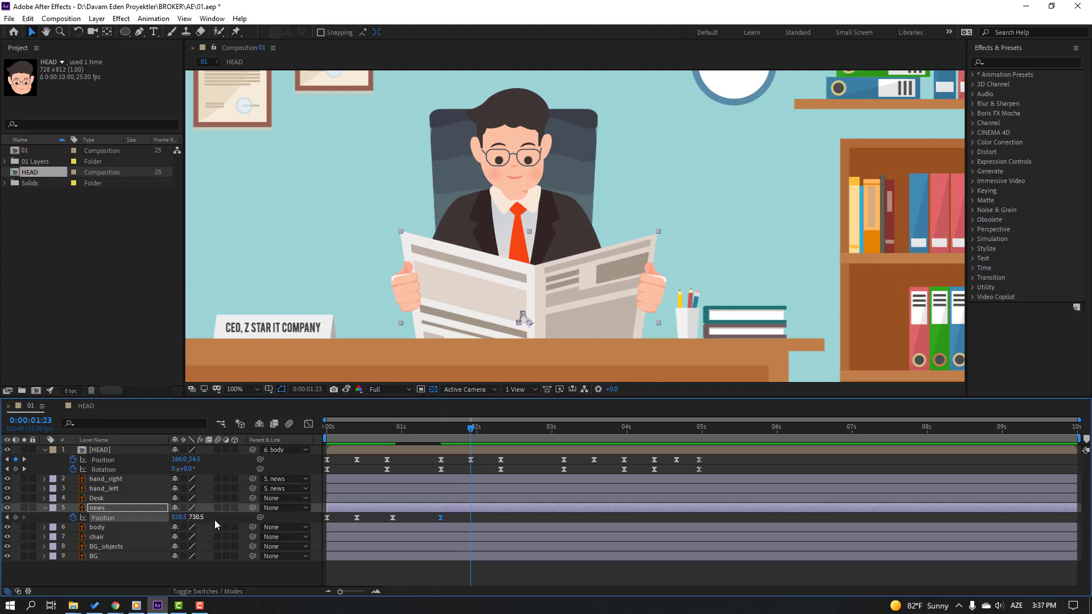
click(449, 427)
drag(499, 430, 501, 430)
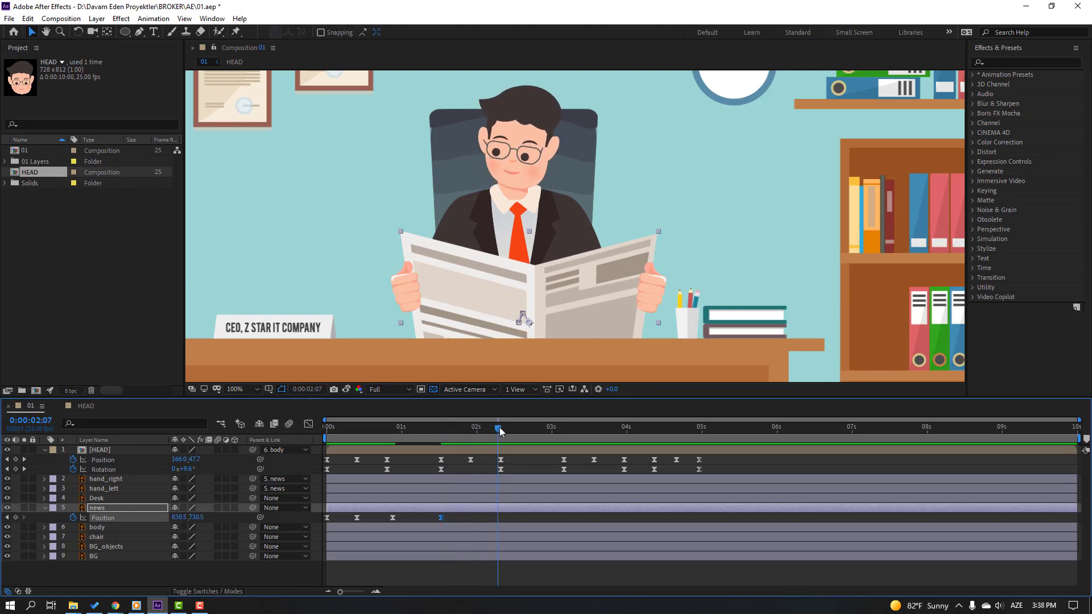
mouse_move(177, 517)
mouse_down()
mouse_move(159, 516)
mouse_move(187, 517)
mouse_up()
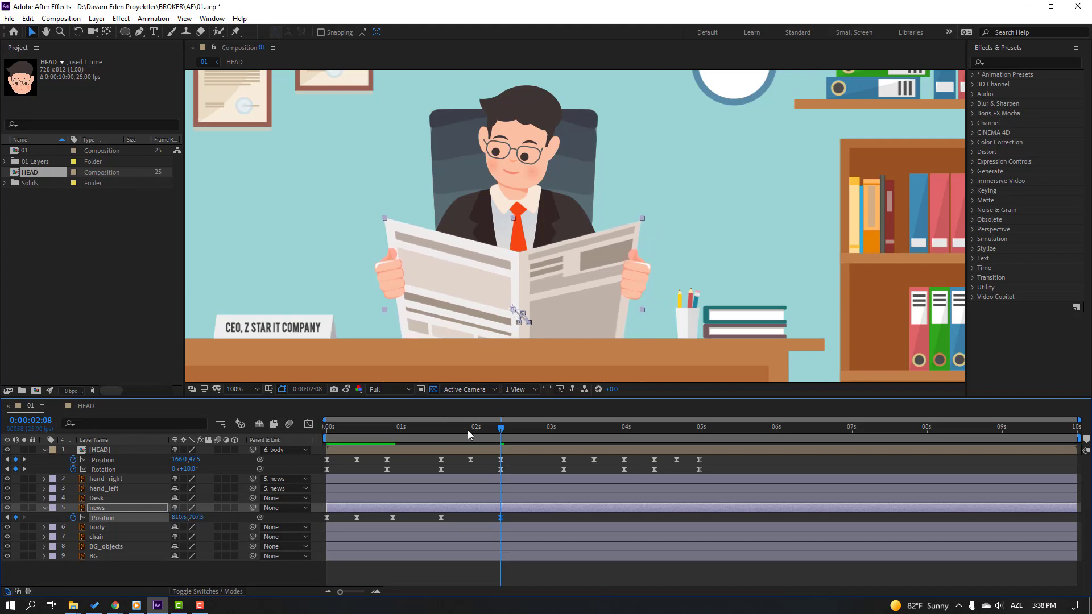
Keyframe the news layer slightly lower at 0:00:01:23, in line with the head dip, and preview the second newspaper move.
mouse_move(468, 429)
mouse_down()
mouse_move(438, 431)
mouse_move(485, 432)
mouse_move(472, 432)
mouse_up()
drag(198, 517, 205, 517)
drag(439, 432, 457, 435)
key(space)
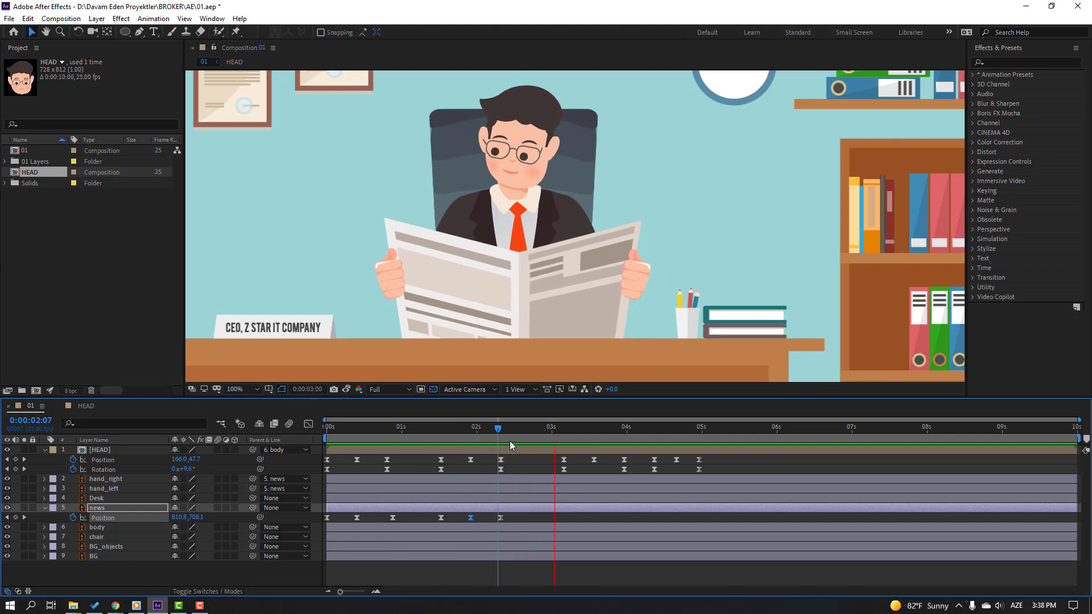
Add a holding Position keyframe to the news layer at 0:00:03:04 and set its Position to 835.5, 707.5 at 0:00:03:24.
drag(559, 431, 624, 432)
click(16, 518)
drag(179, 521, 194, 521)
Keyframe the news layer slightly lower at 0:00:03:14, midway through its third move, and preview the result.
click(595, 428)
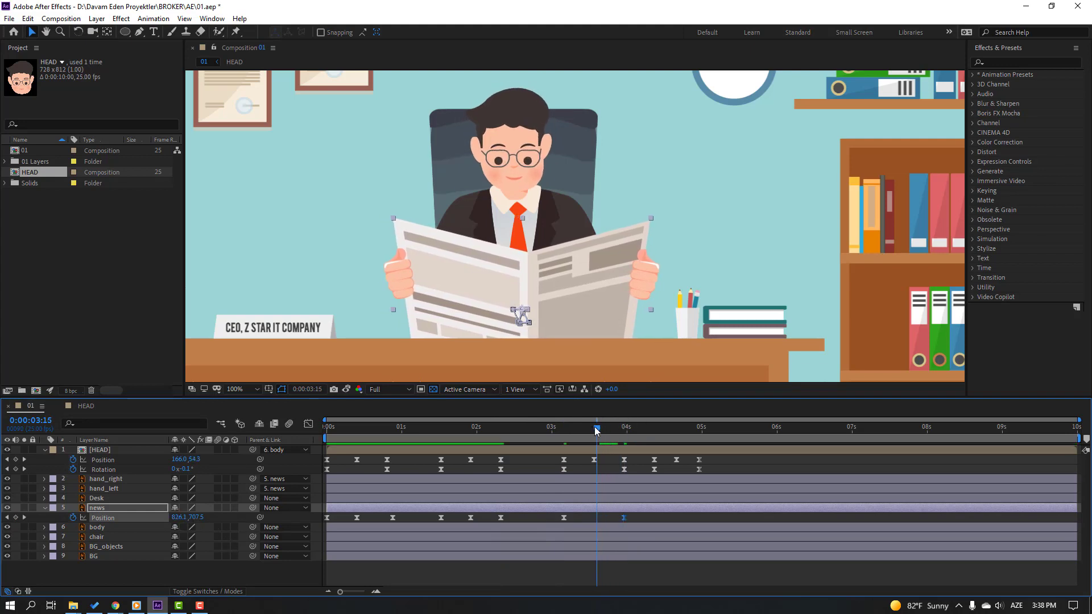
drag(197, 519, 209, 519)
drag(547, 430, 633, 429)
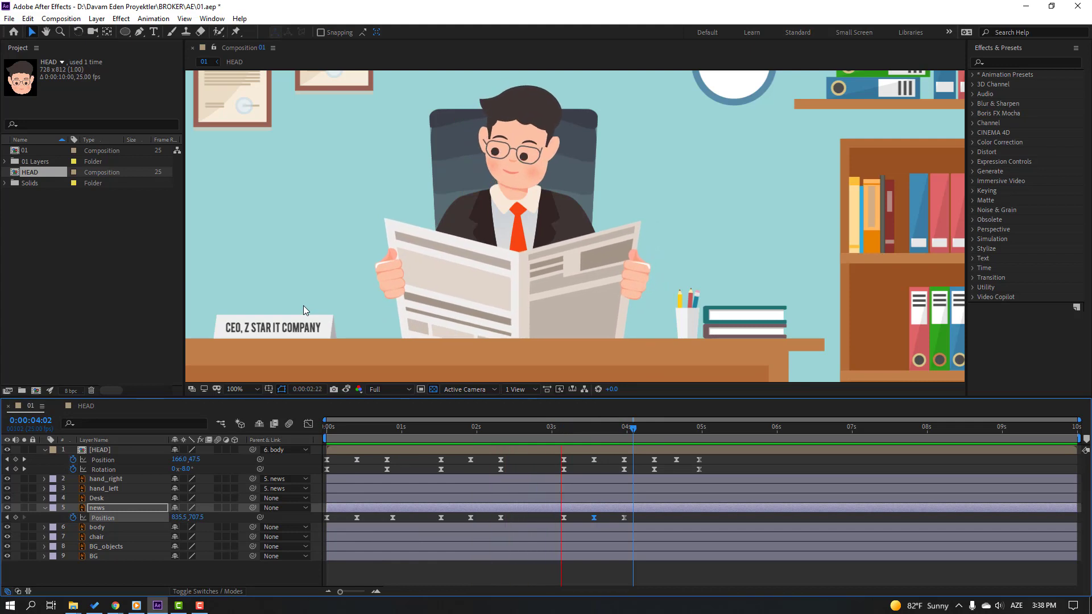
Add a holding Position keyframe to the news layer at 0:00:04:09, lower it to 835.5, 744.5 at 0:00:04:24, and check the motion.
drag(633, 432, 653, 437)
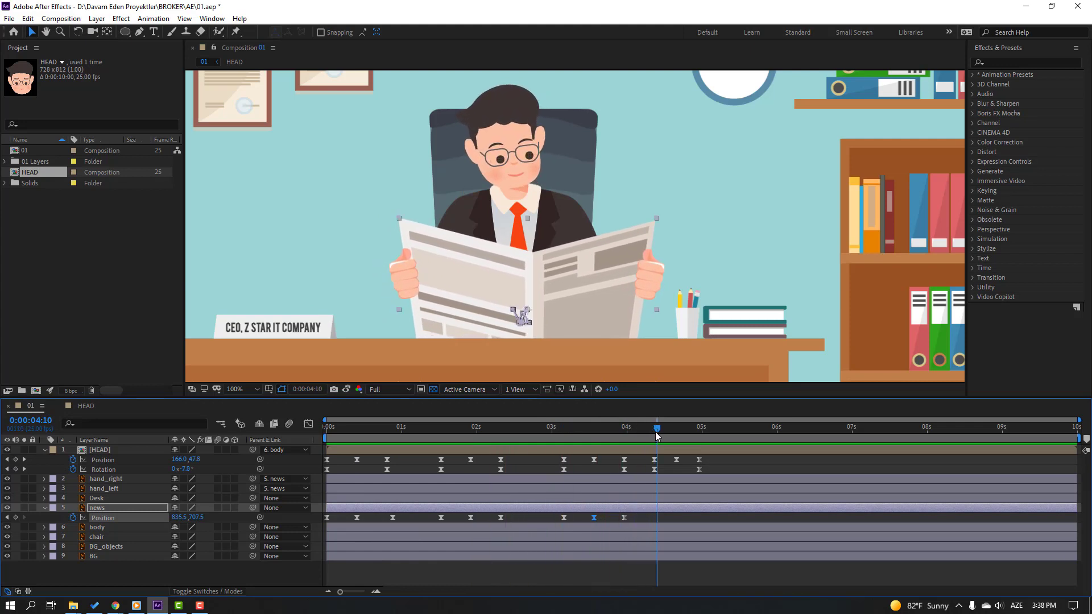
click(654, 430)
click(15, 517)
drag(654, 430, 700, 431)
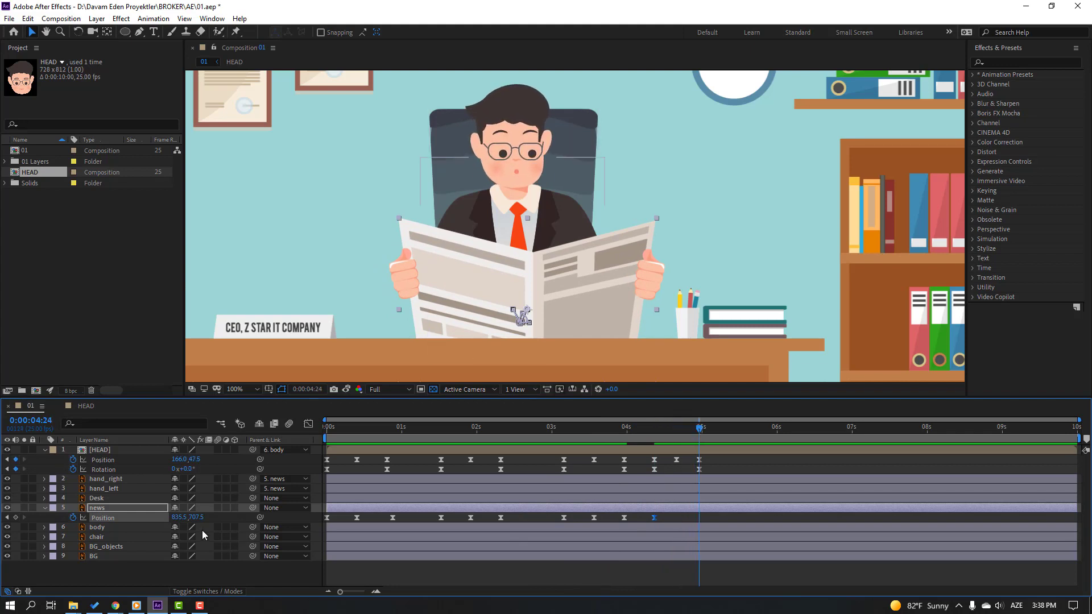
drag(196, 517, 219, 514)
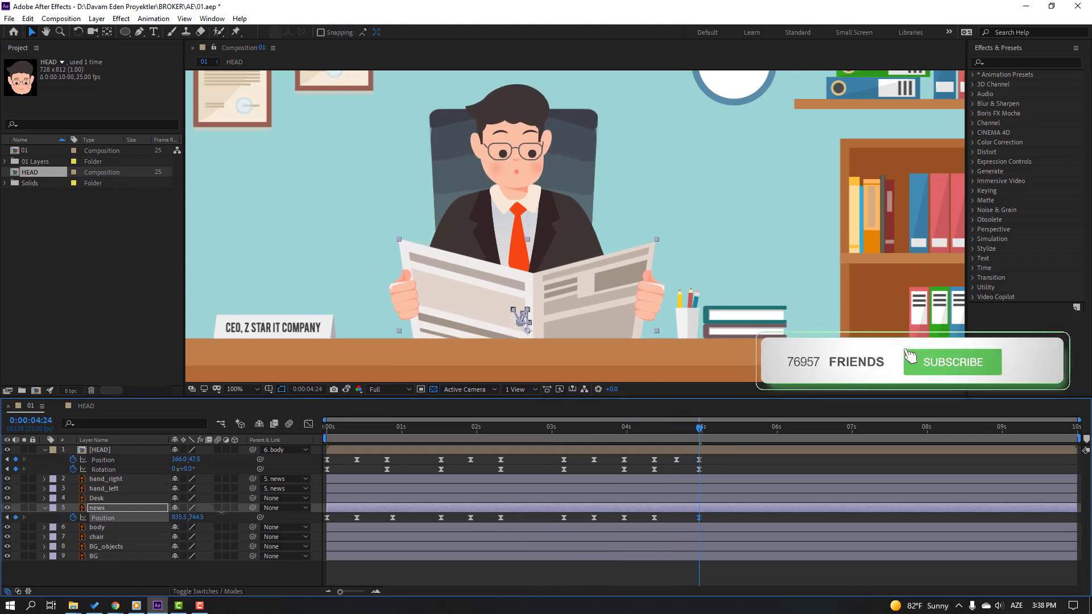
drag(640, 430, 708, 430)
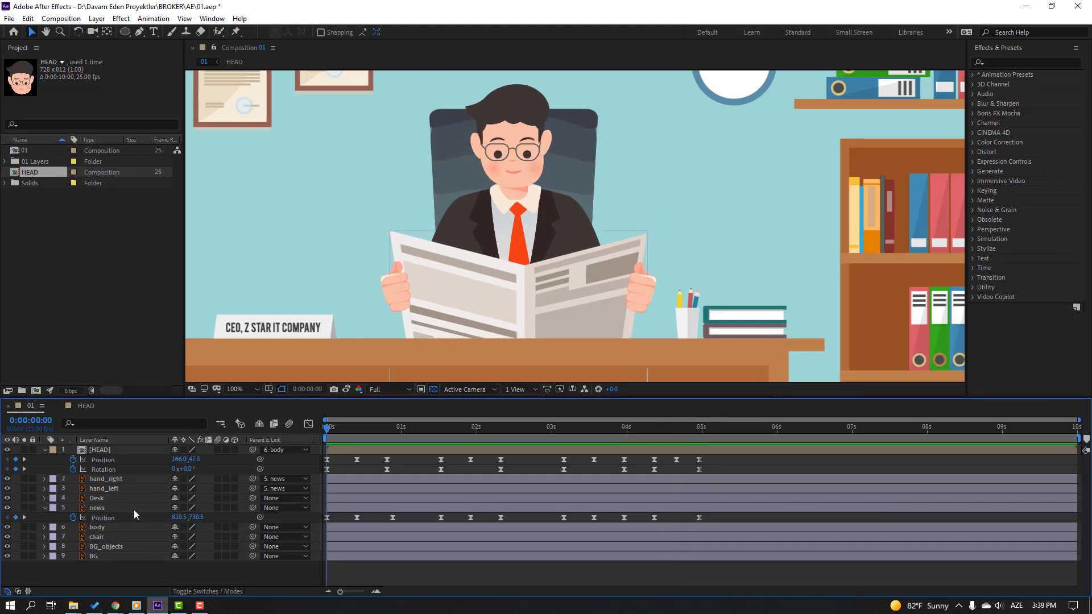
Parent the news layer to the body layer at 0:00:00:00 and select the body layer.
click(100, 510)
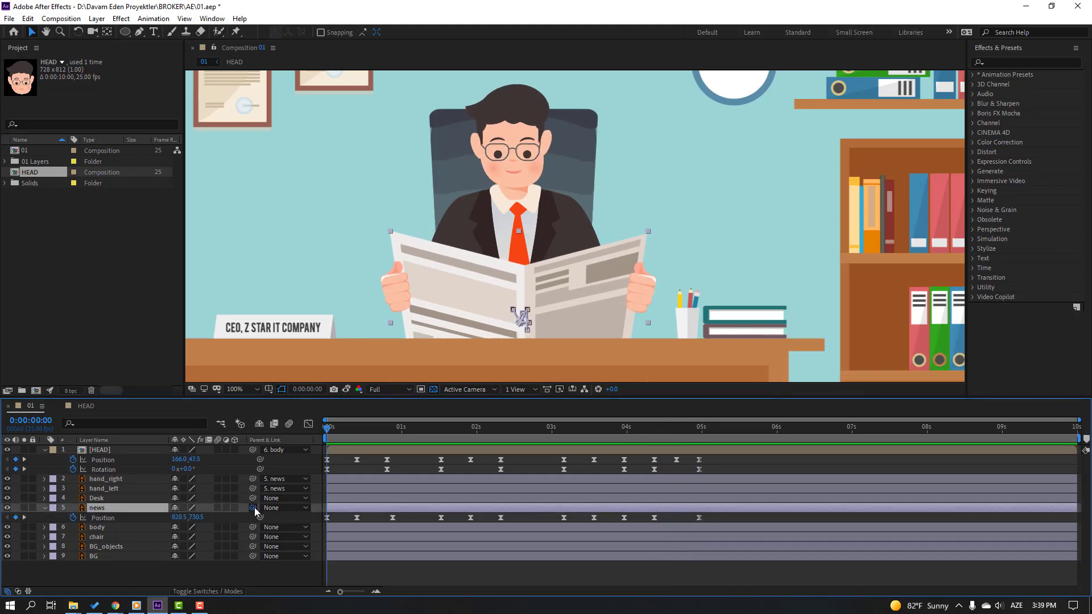
drag(254, 507, 98, 529)
click(98, 528)
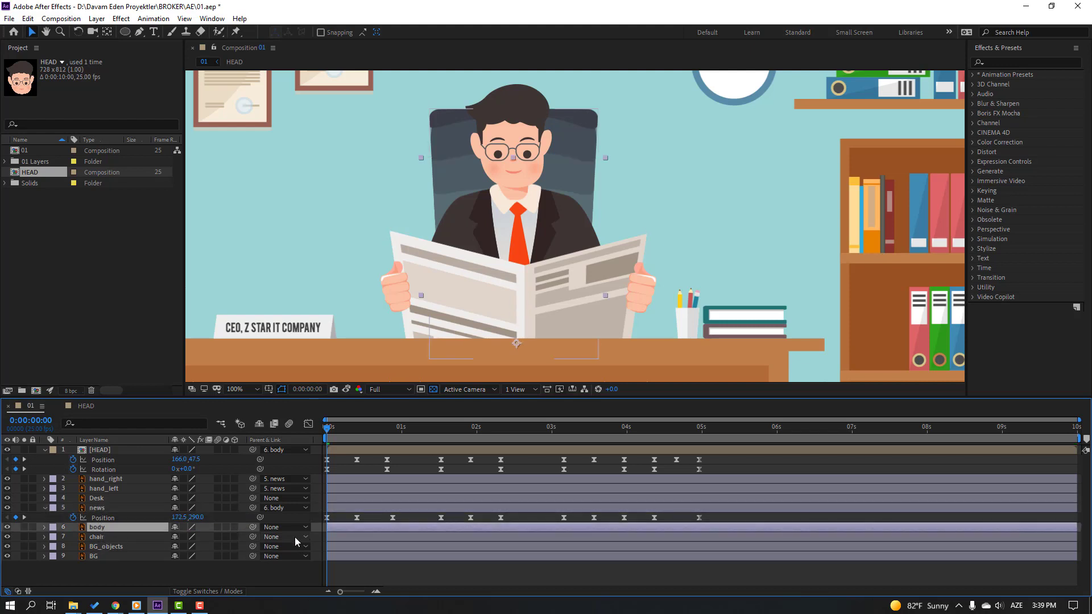
Keyframe the body layer's Rotation at 0:00:00:00, set it to -2° at 0:00:00:22, and check the tilt.
key(r)
click(73, 536)
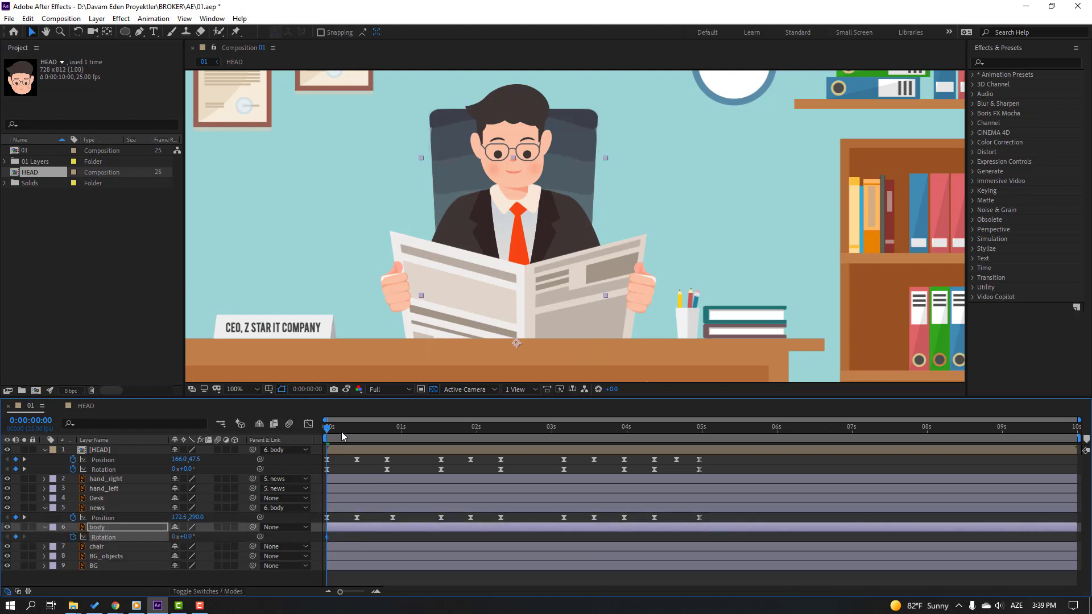
drag(342, 432, 387, 432)
click(188, 536)
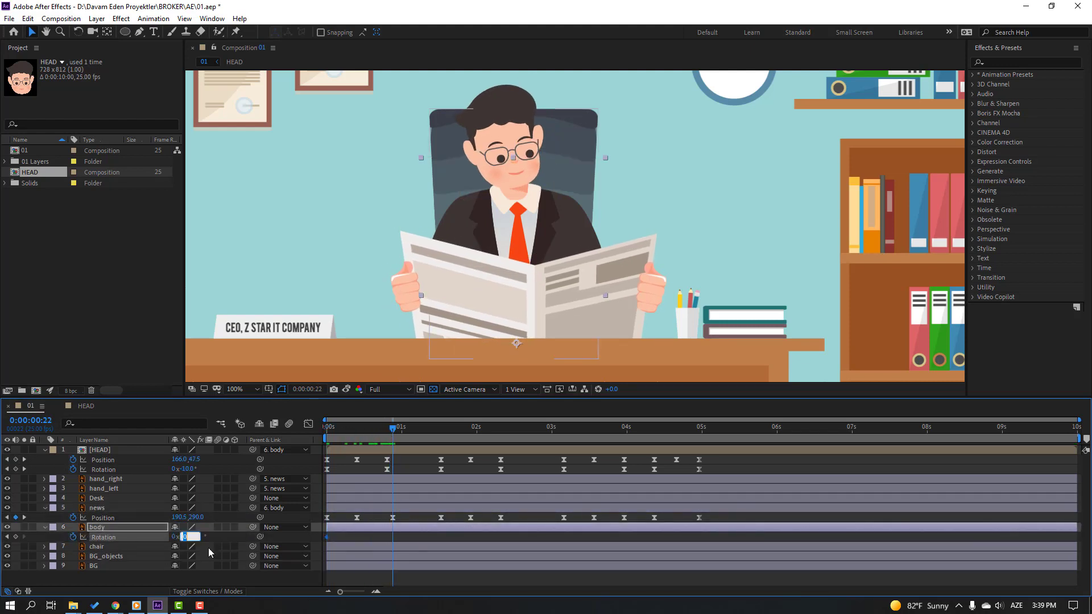
text(-3)
key(Return)
click(188, 537)
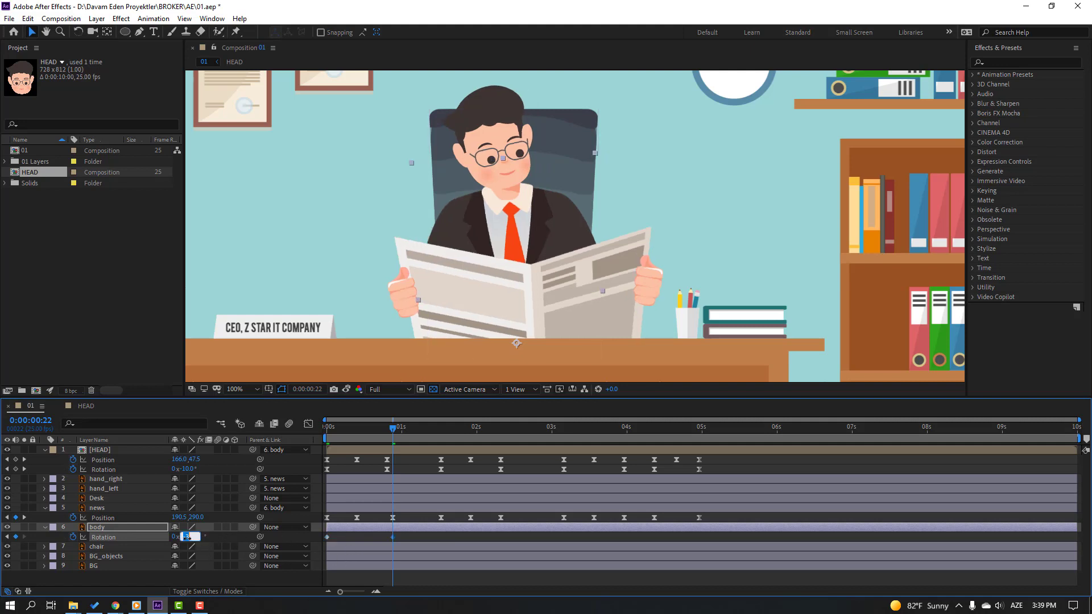
text(-2)
key(Return)
mouse_move(386, 435)
mouse_down()
mouse_move(312, 439)
mouse_move(412, 442)
mouse_up()
Apply Easy Ease to both Rotation keyframes of the body layer and preview the motion.
mouse_move(404, 536)
mouse_down()
mouse_move(319, 549)
mouse_move(324, 540)
mouse_up()
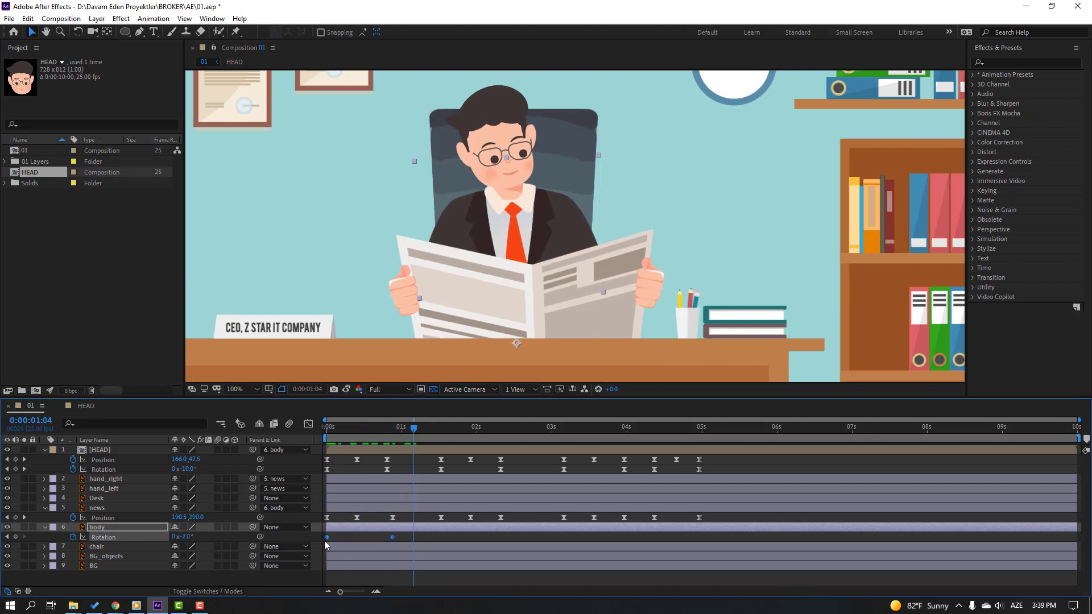
right_click(326, 538)
mouse_move(370, 536)
click(489, 455)
click(469, 540)
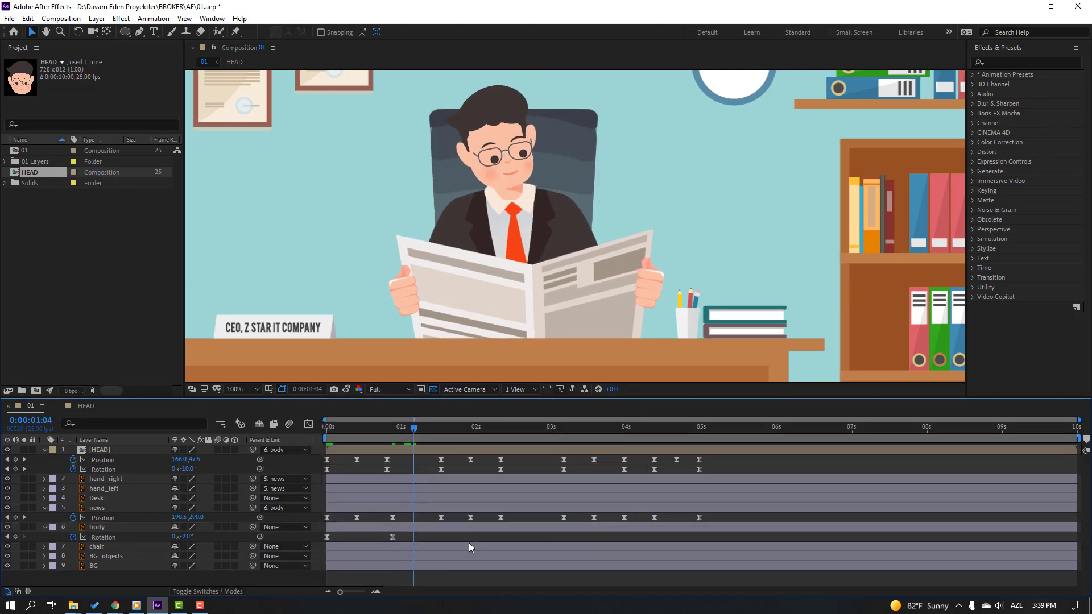
key(space)
key(space)
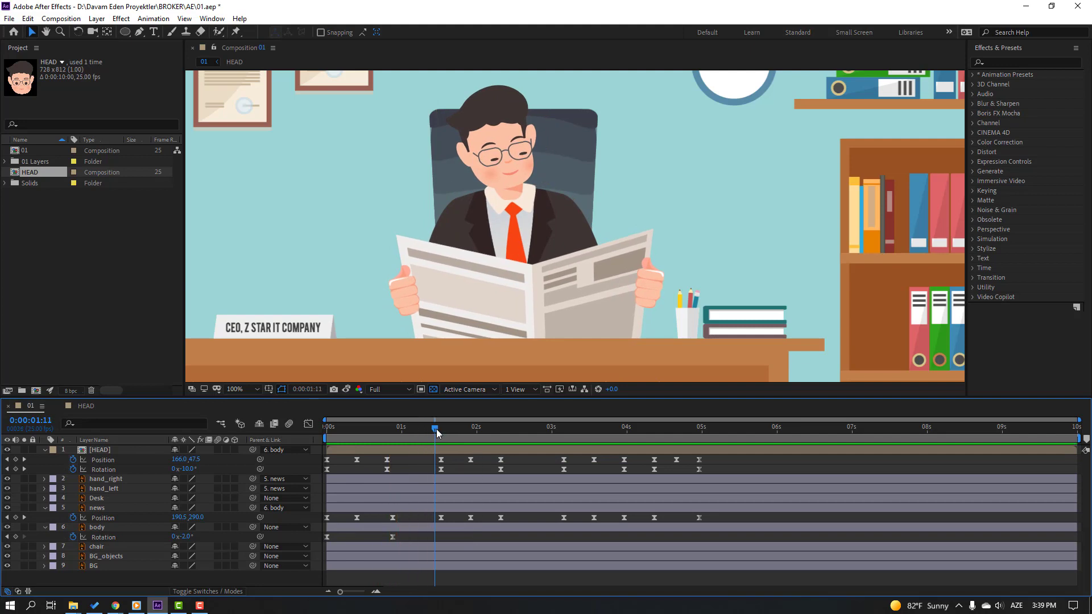
Add a holding Rotation keyframe to the body layer at 0:00:01:13 and set its Rotation to 3° at 0:00:02:08.
click(441, 432)
click(15, 536)
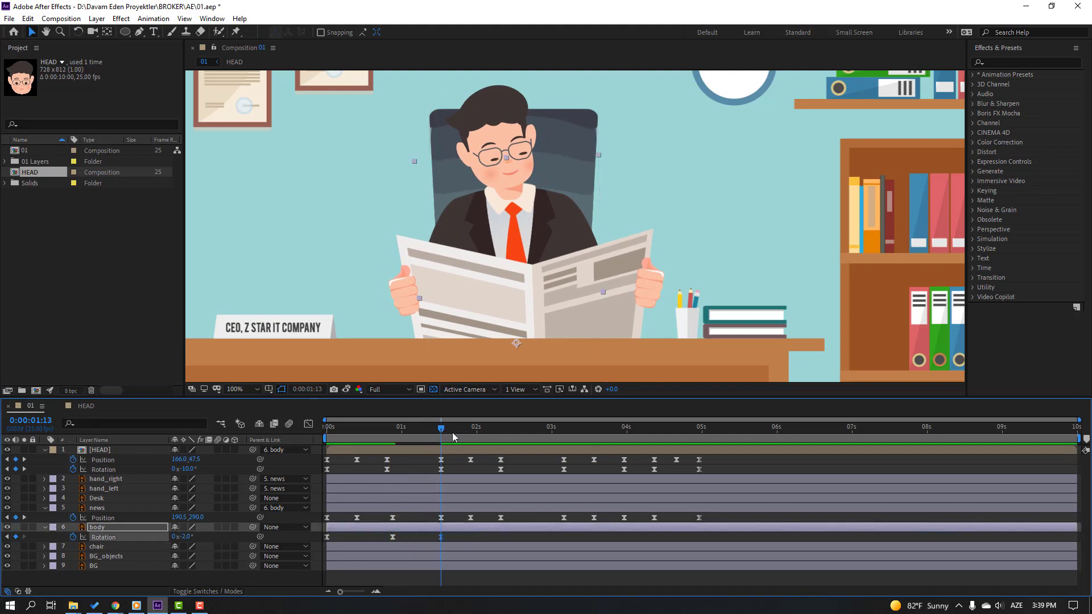
click(500, 432)
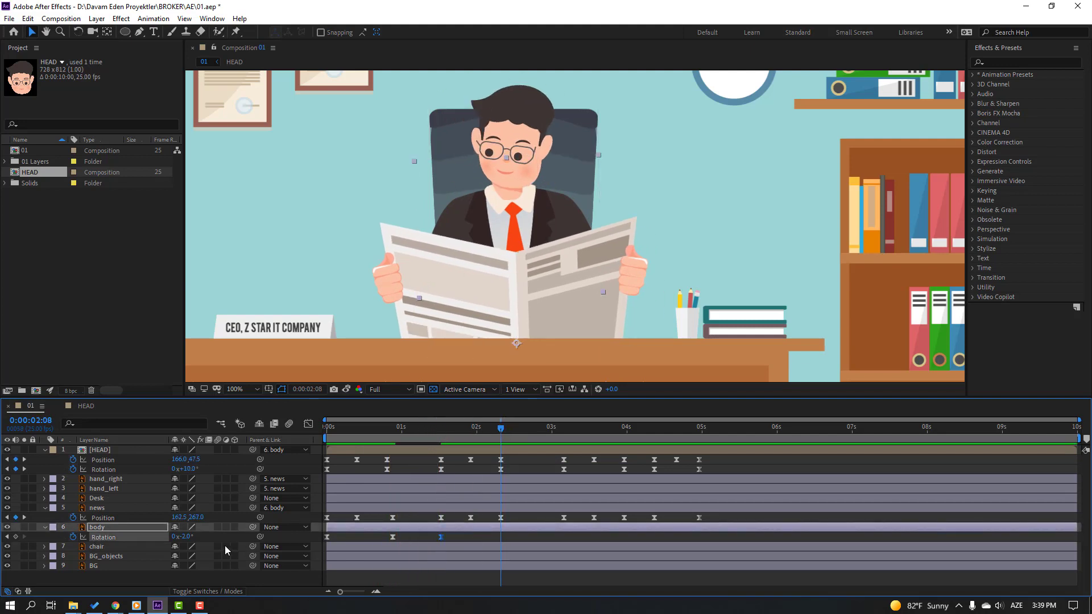
click(183, 536)
text(3)
key(Return)
Add a holding Rotation keyframe to the body layer at 0:00:03:04 and set its Rotation to -2° at 0:00:03:24.
drag(482, 429, 624, 432)
click(15, 537)
click(186, 536)
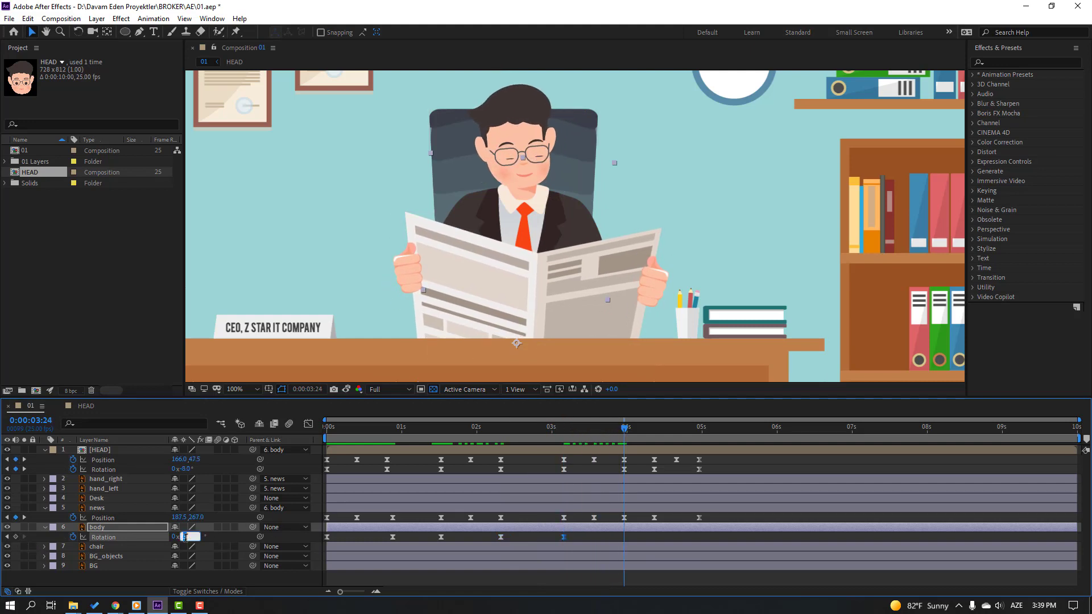
text(-3)
key(Return)
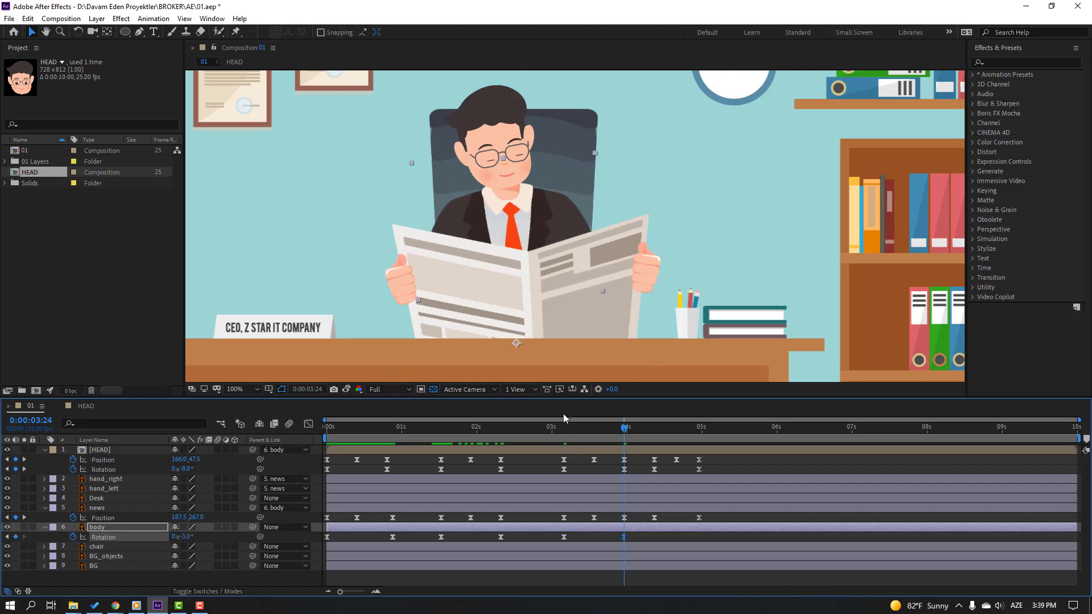
drag(549, 428, 624, 429)
click(187, 537)
text(-2)
key(Return)
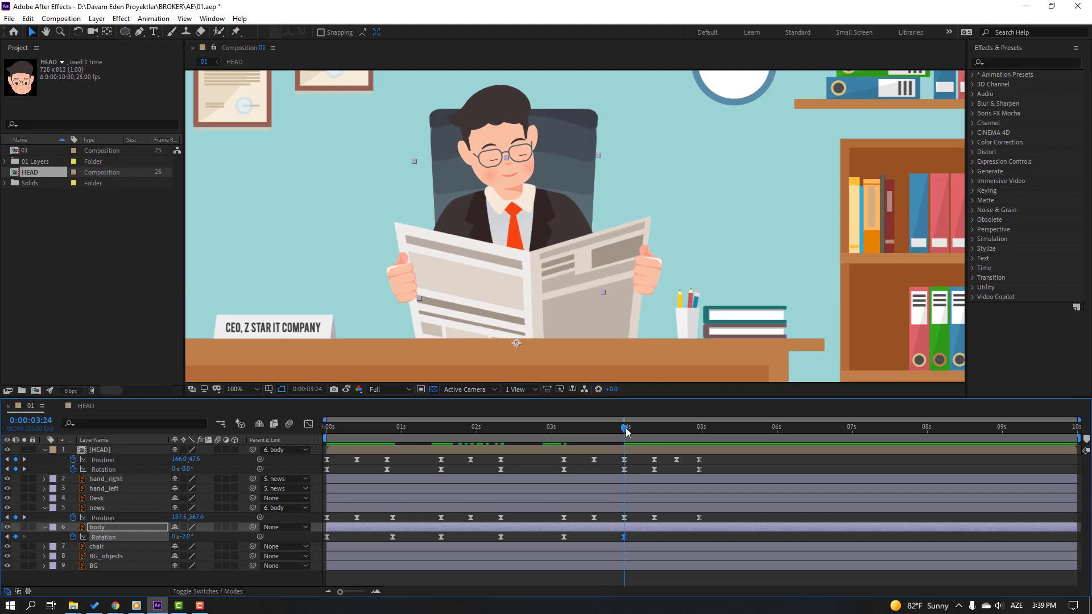
Add a holding Rotation keyframe to the body layer at 0:00:04:09, set Rotation to 0° at 0:00:04:24, and preview the whole scene.
drag(644, 438, 698, 430)
click(15, 537)
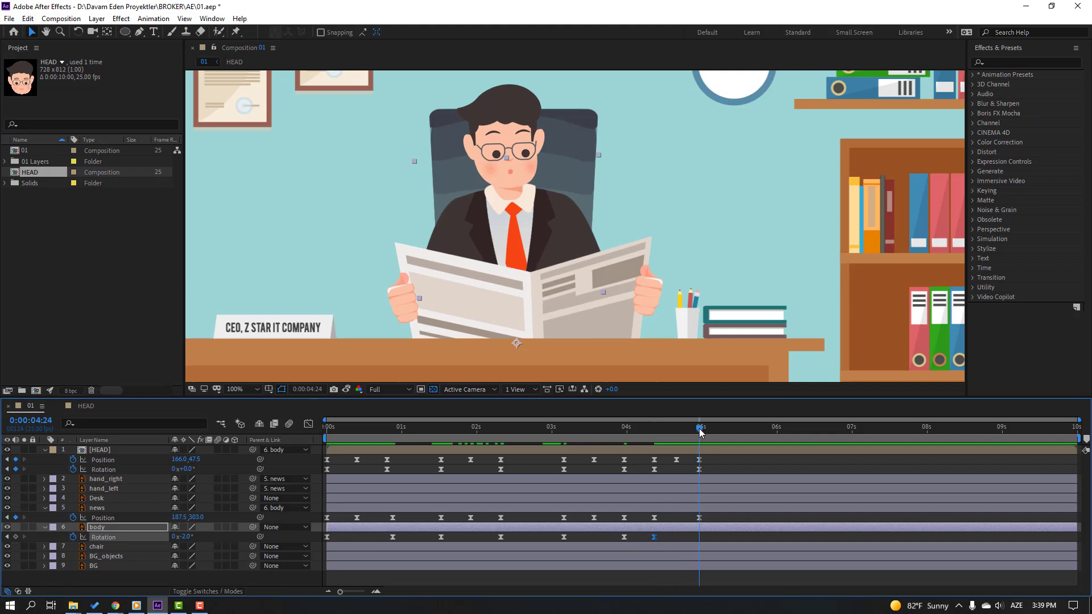
click(190, 537)
text(0)
key(Return)
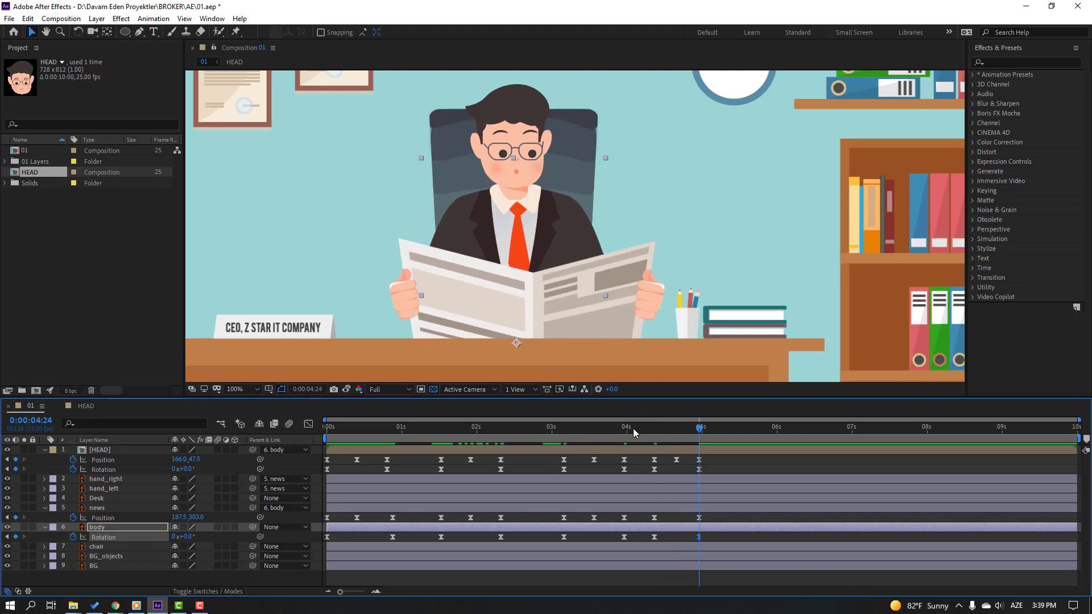
mouse_move(633, 428)
mouse_down()
mouse_move(688, 428)
mouse_move(645, 421)
mouse_move(686, 424)
mouse_move(654, 423)
mouse_up()
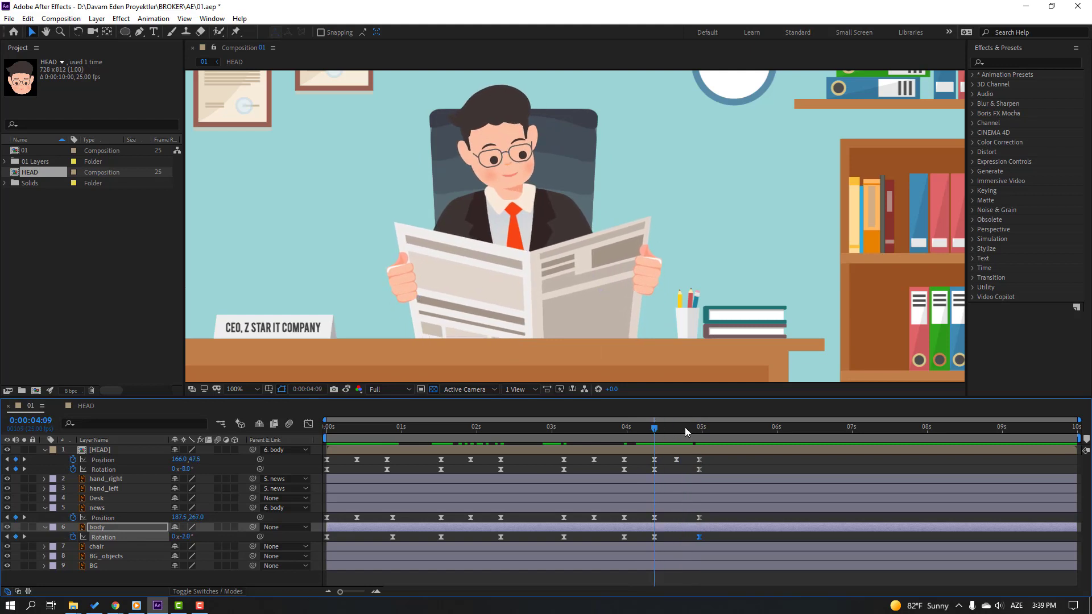
key(space)
key(comma)
key(comma)
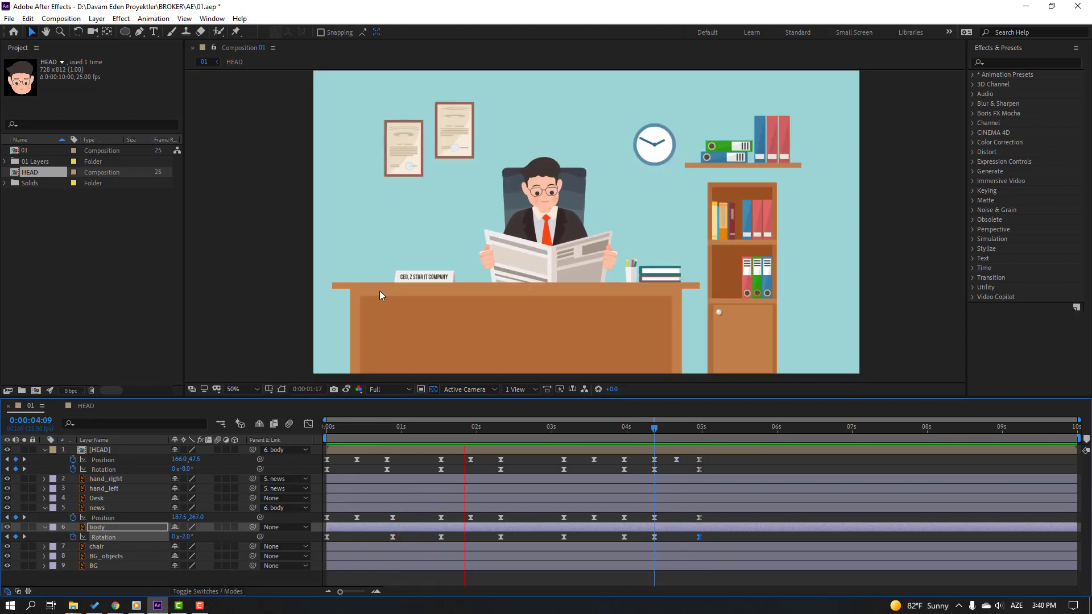